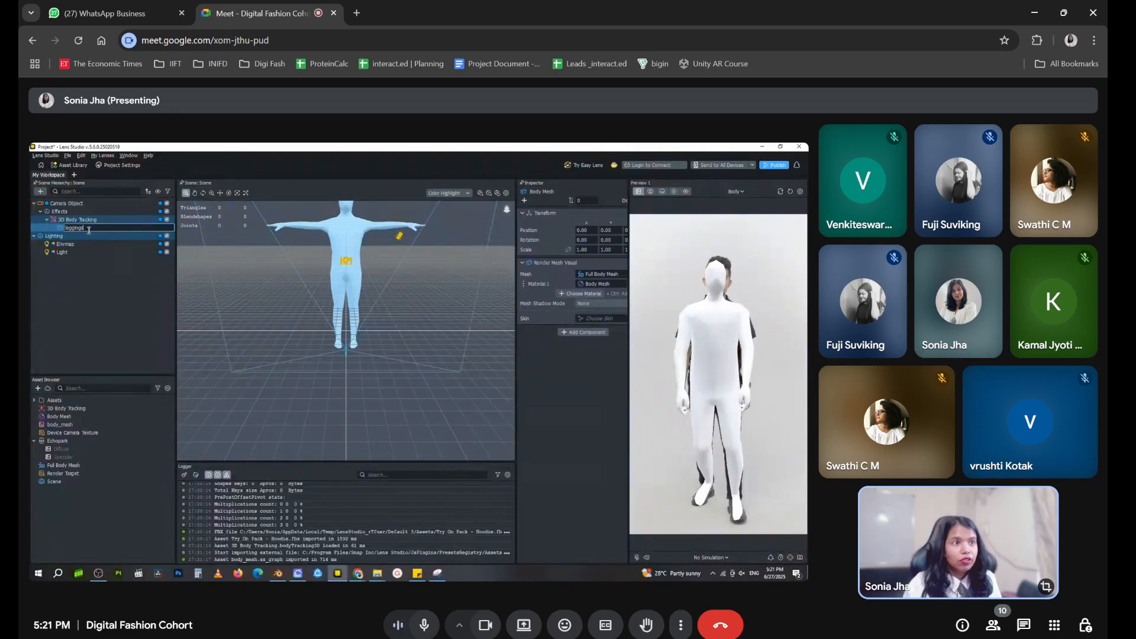
Finish naming the body mesh object leggings and rename its parent object 3D Body Tracking 1
click(95, 221)
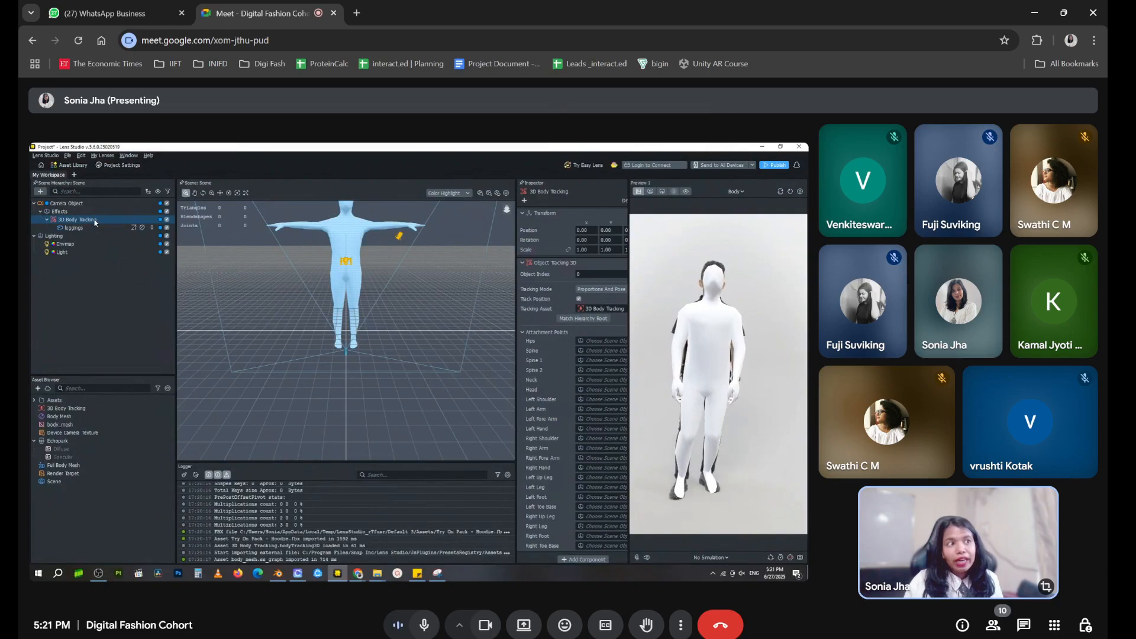
right_click(94, 221)
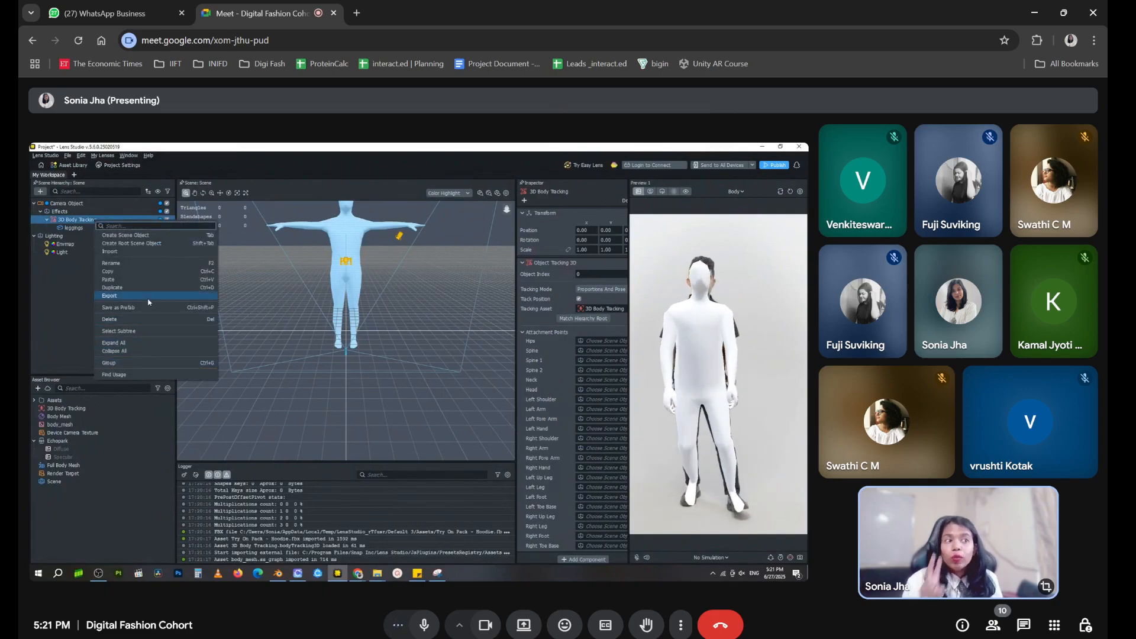
click(135, 263)
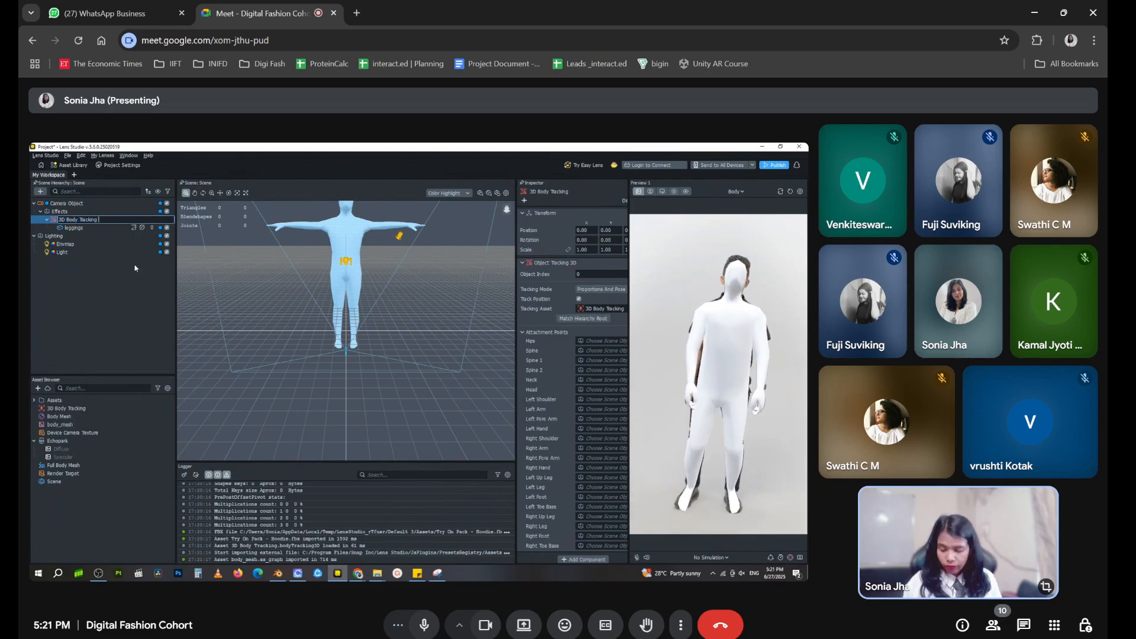
click(131, 276)
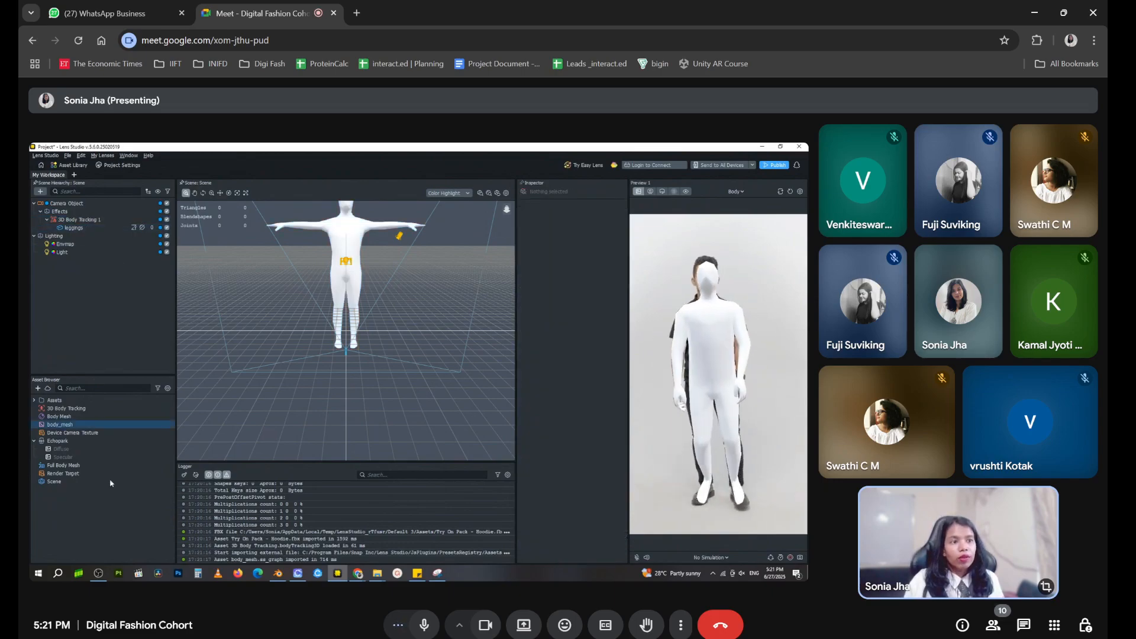
Rename the Full Body Mesh asset as "Full Body Mesh - leggings"
click(74, 465)
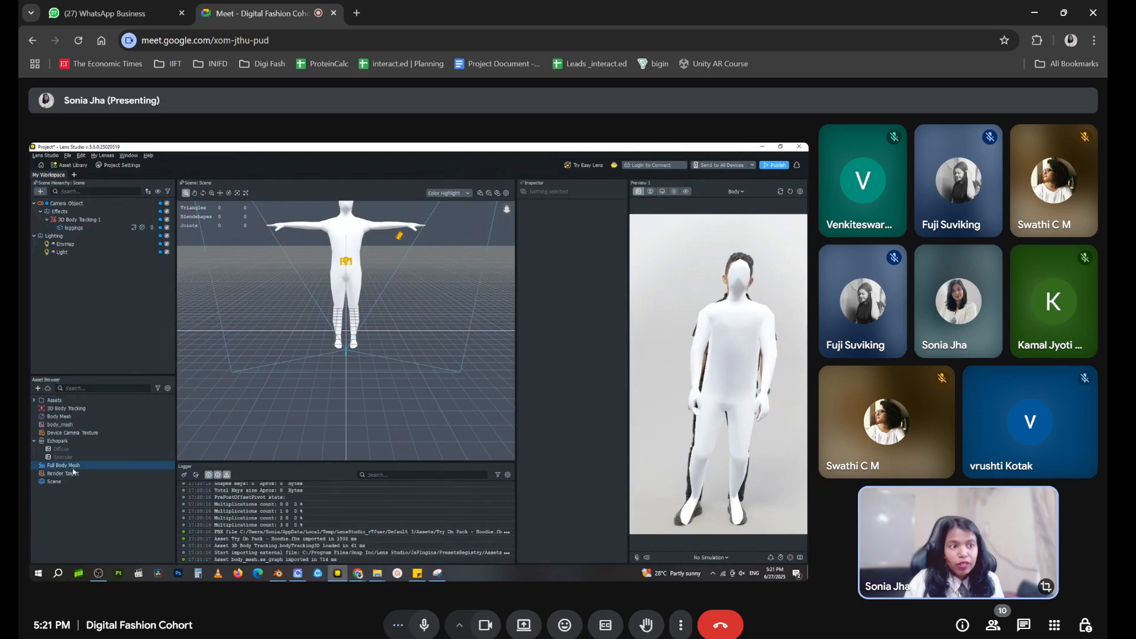
click(59, 409)
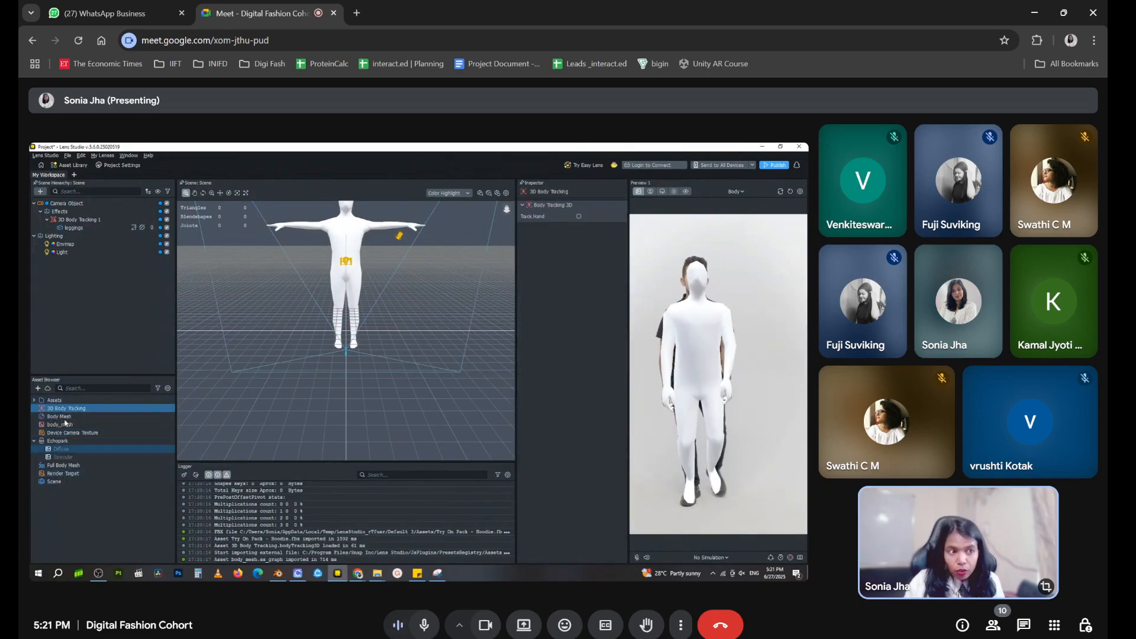
click(65, 465)
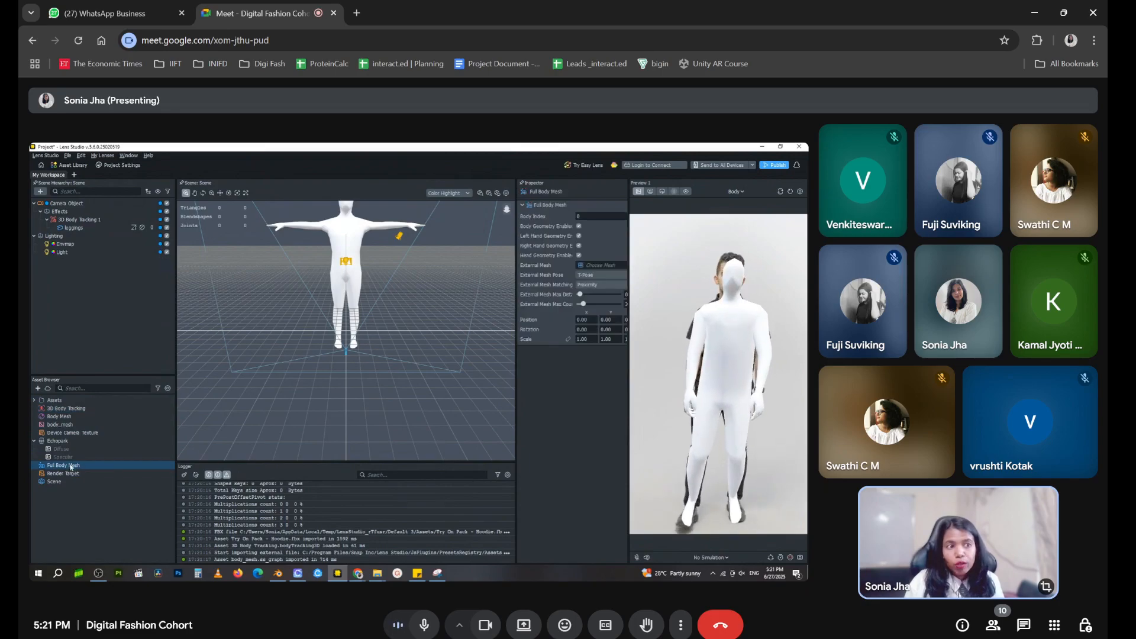
click(74, 410)
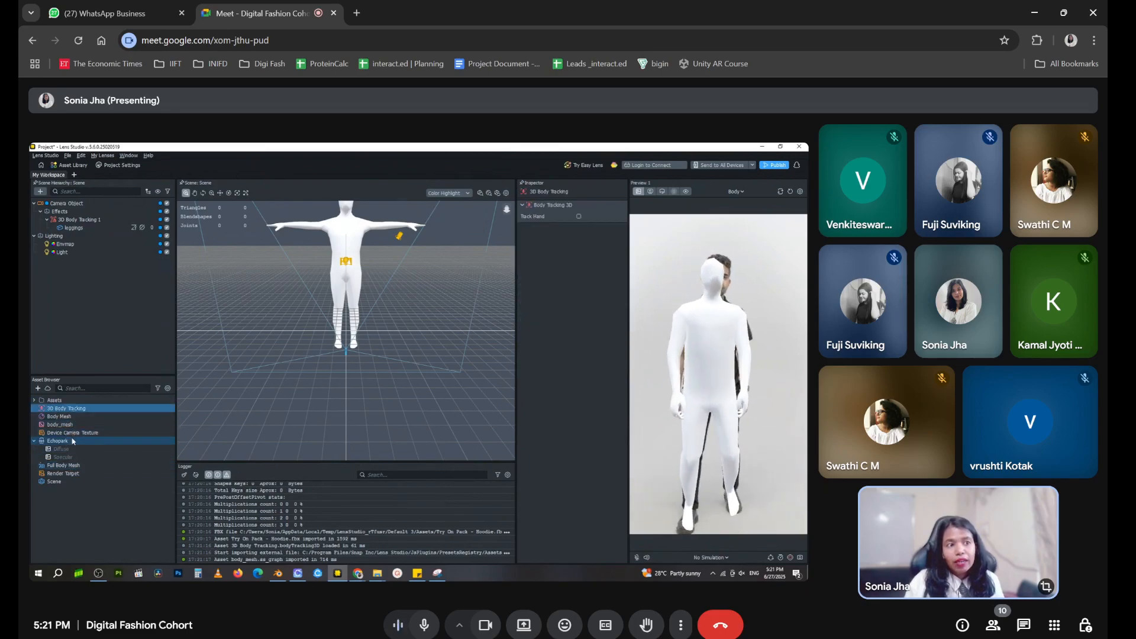
click(70, 417)
click(58, 466)
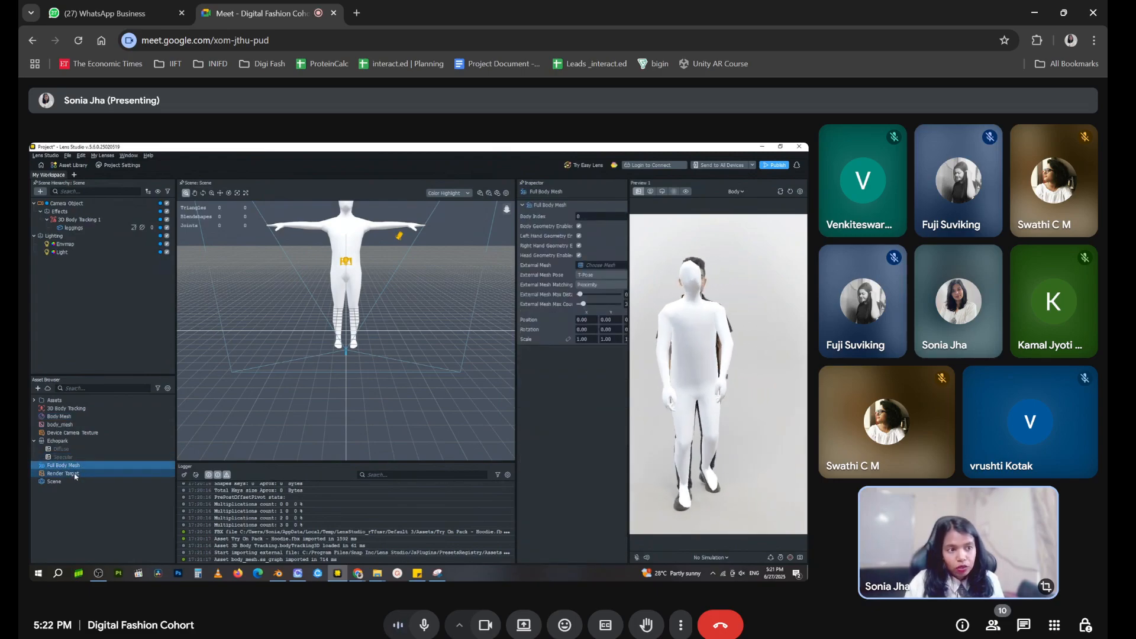
double_click(79, 467)
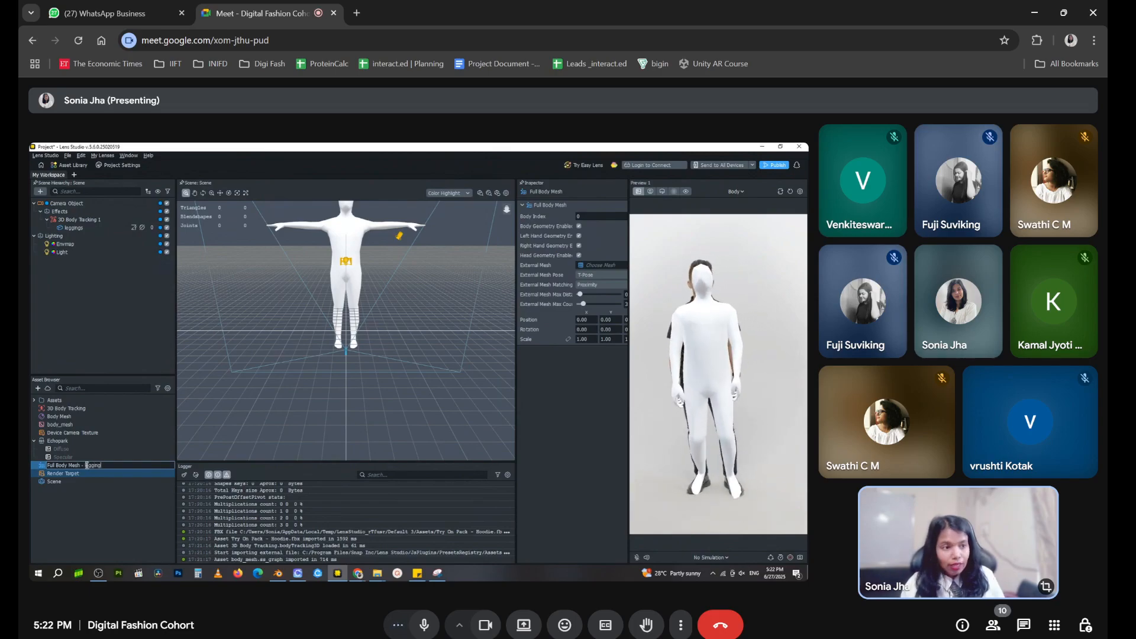
Rename the Body Mesh material asset as "Body Mesh - leggings"
click(84, 418)
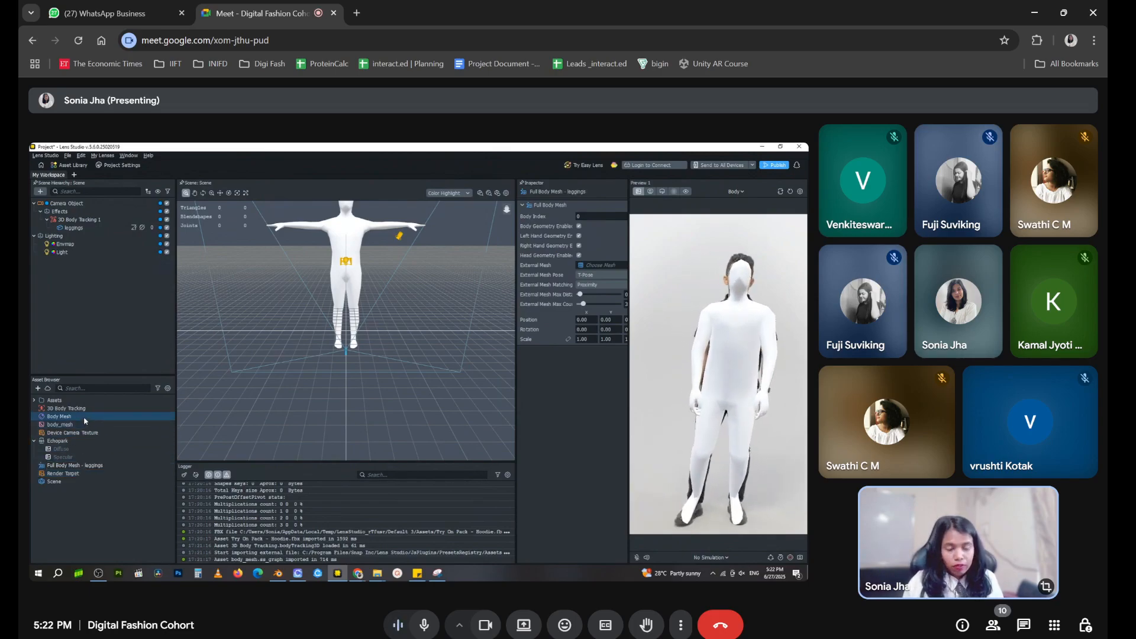
click(85, 418)
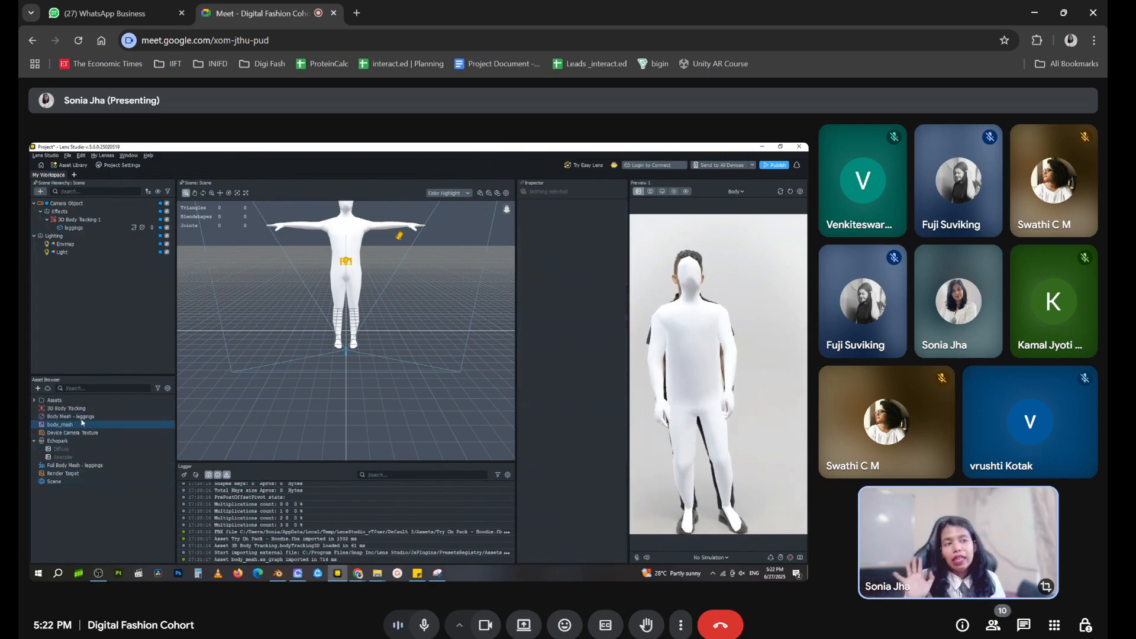
click(83, 409)
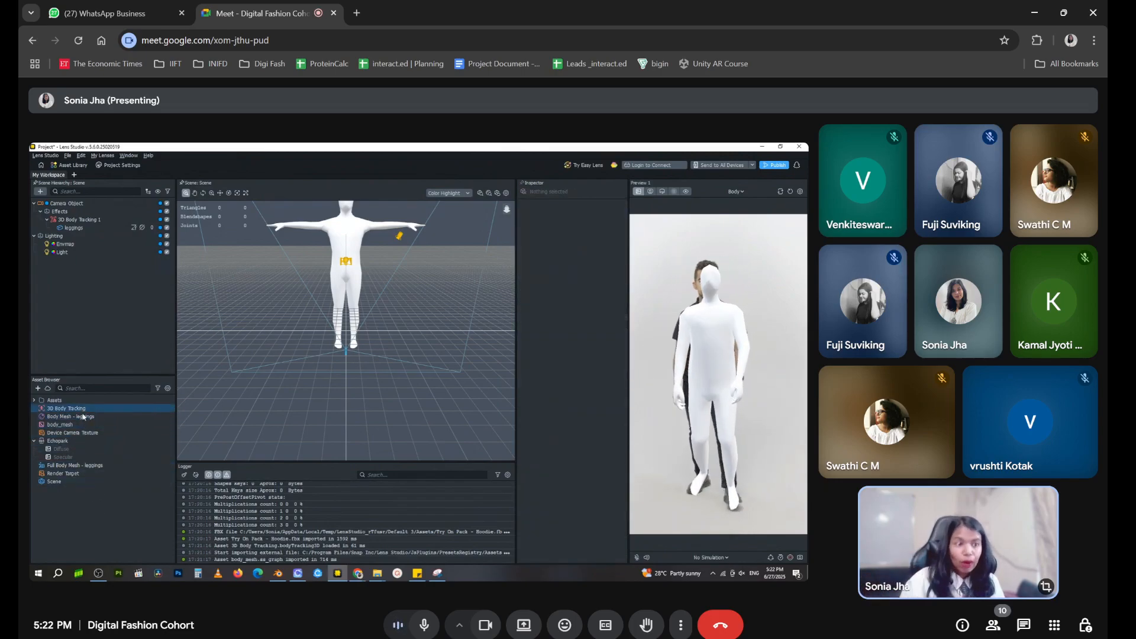
Assign leggings_mesh from the Try On Pack - Leggings assets as the external mesh of the leggings object
click(79, 236)
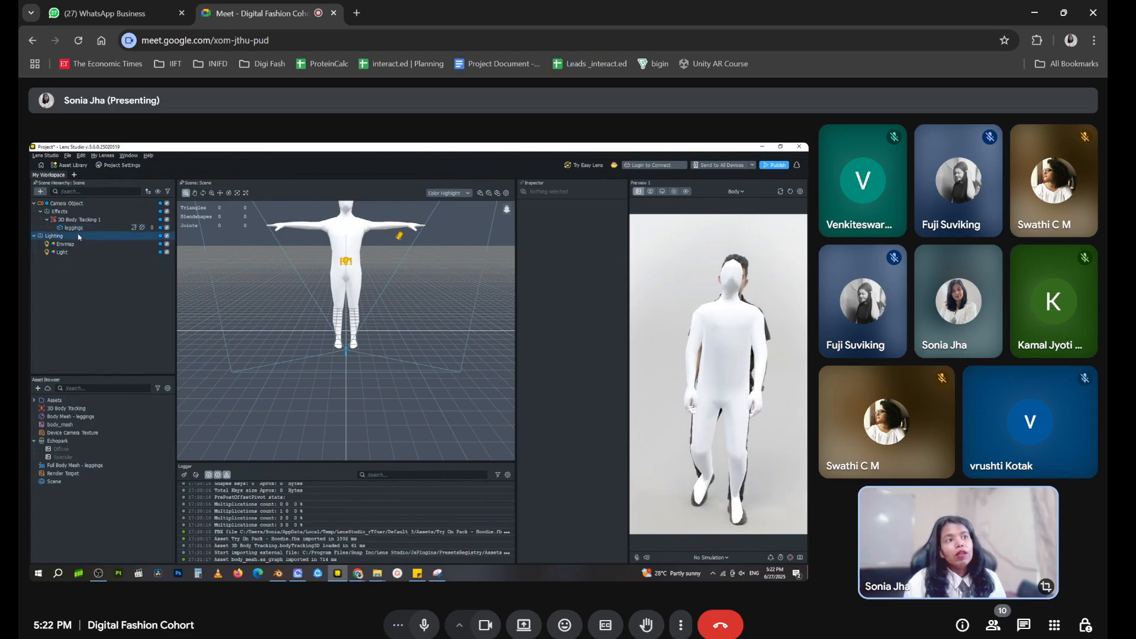
click(76, 228)
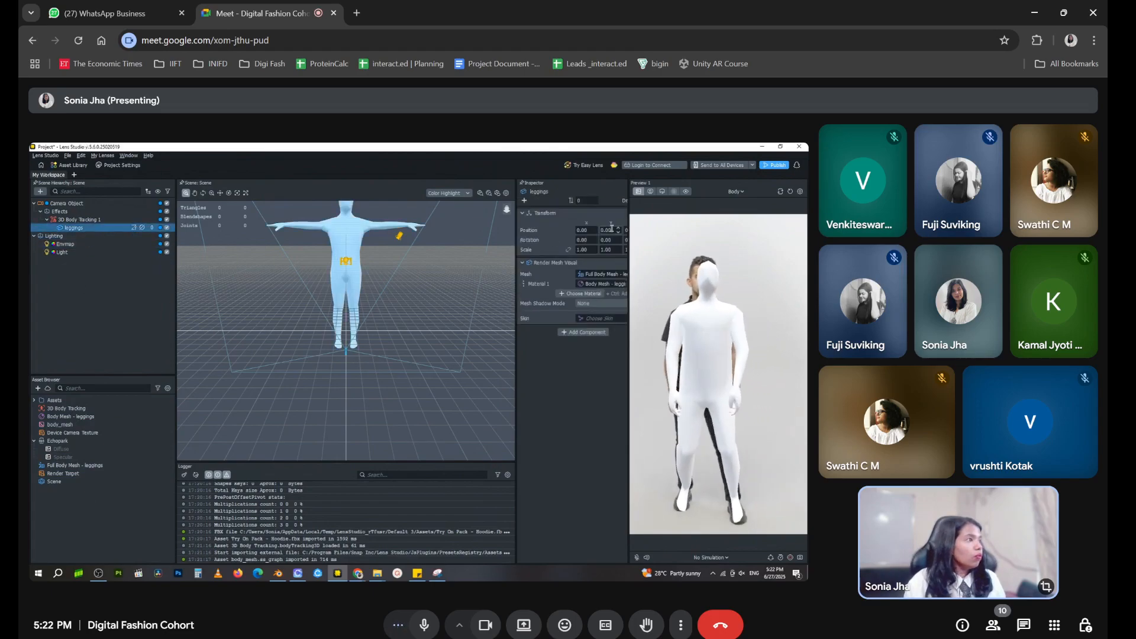
drag(629, 252, 677, 252)
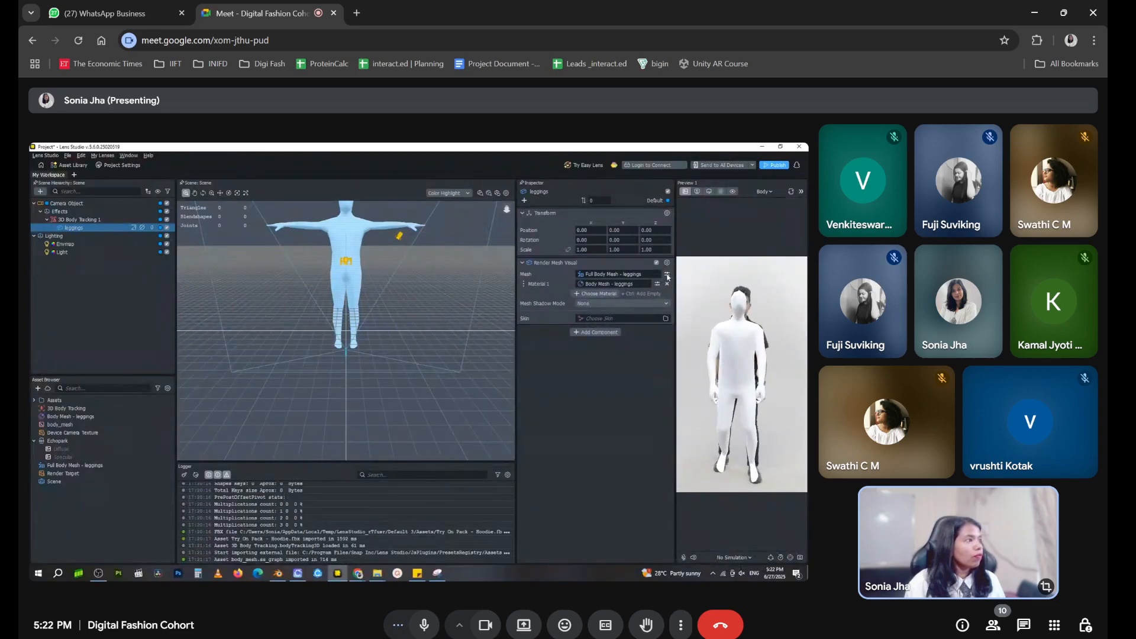
click(668, 275)
click(624, 337)
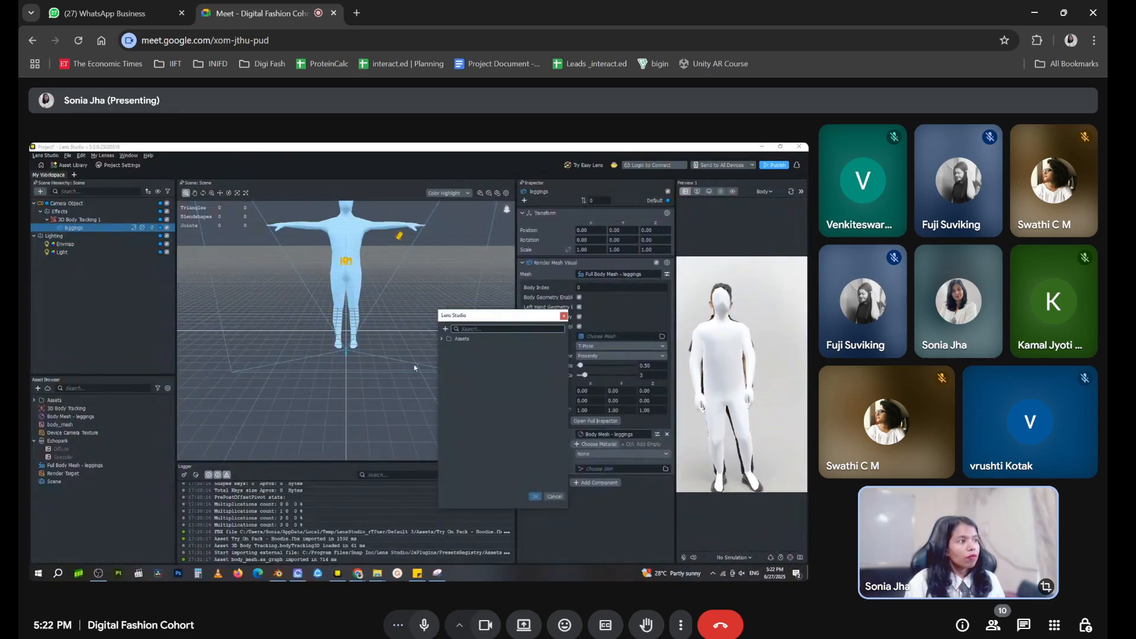
click(442, 339)
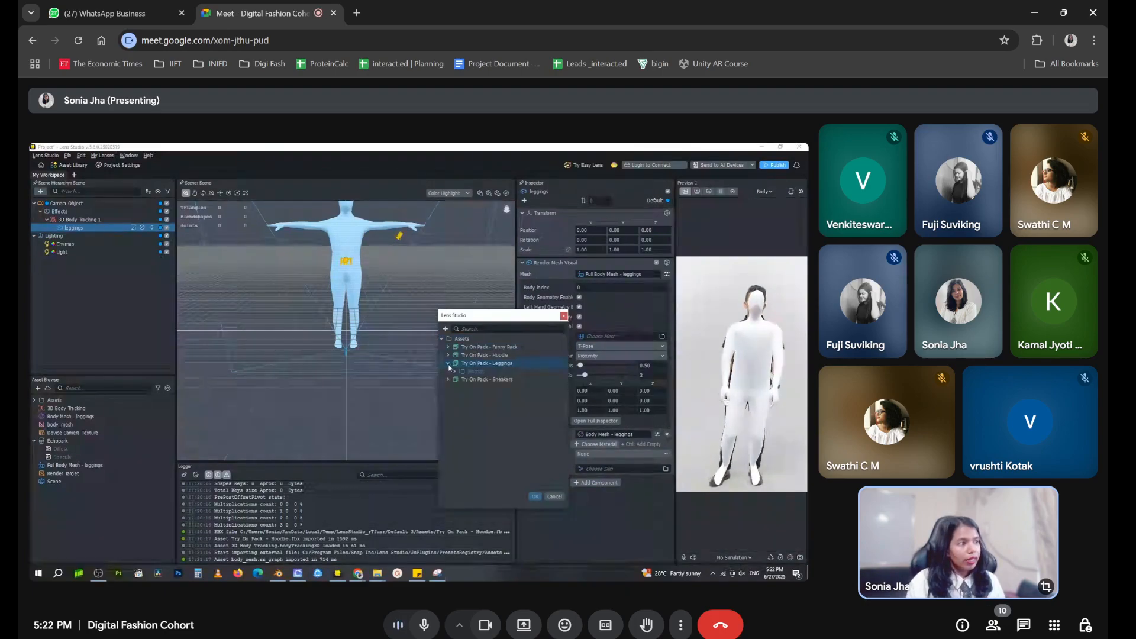
click(486, 379)
click(534, 497)
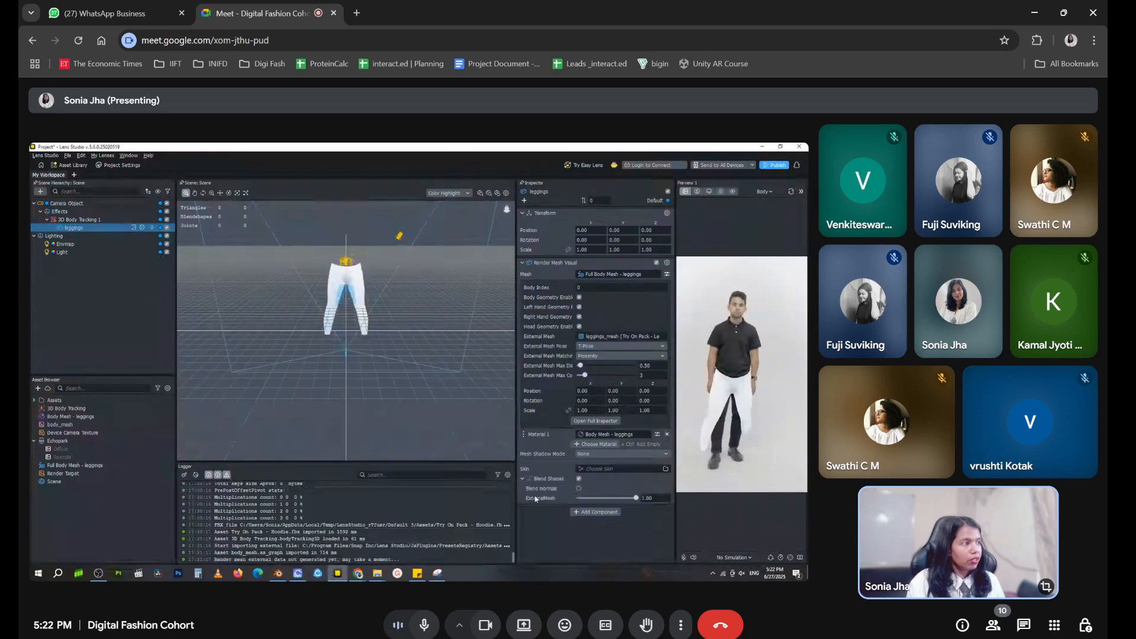
Set the leggings' external mesh pose to A-Pose and collapse the Render Mesh Visual settings
click(653, 346)
click(639, 358)
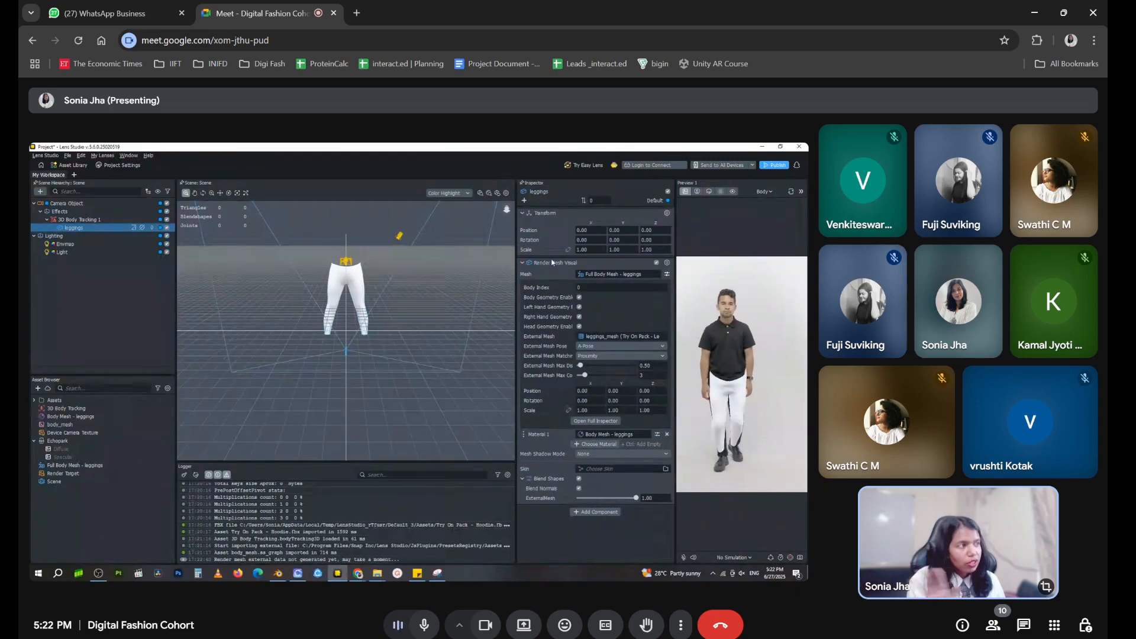
click(524, 264)
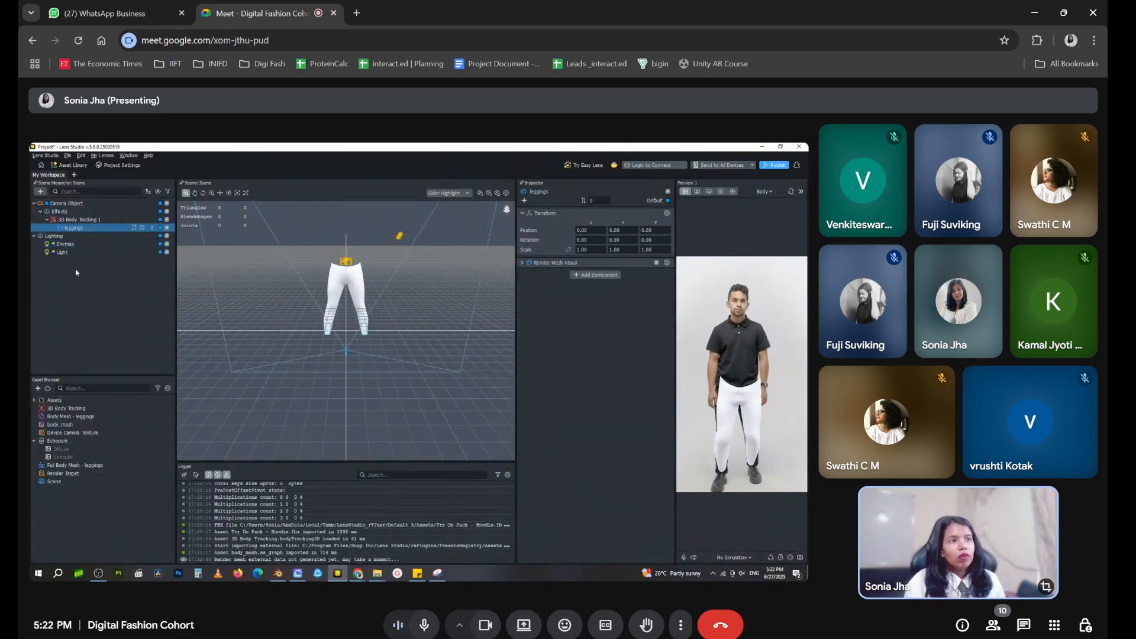
Add another 3D body mesh object to the scene and name its mesh Fanny Pack
click(71, 263)
click(39, 191)
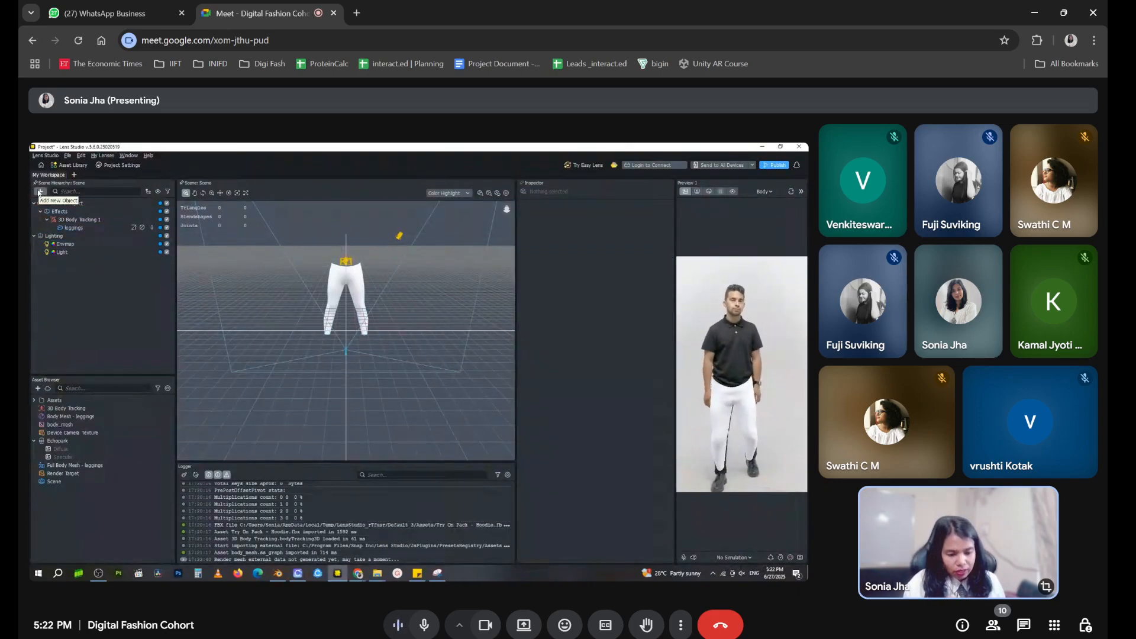
click(112, 332)
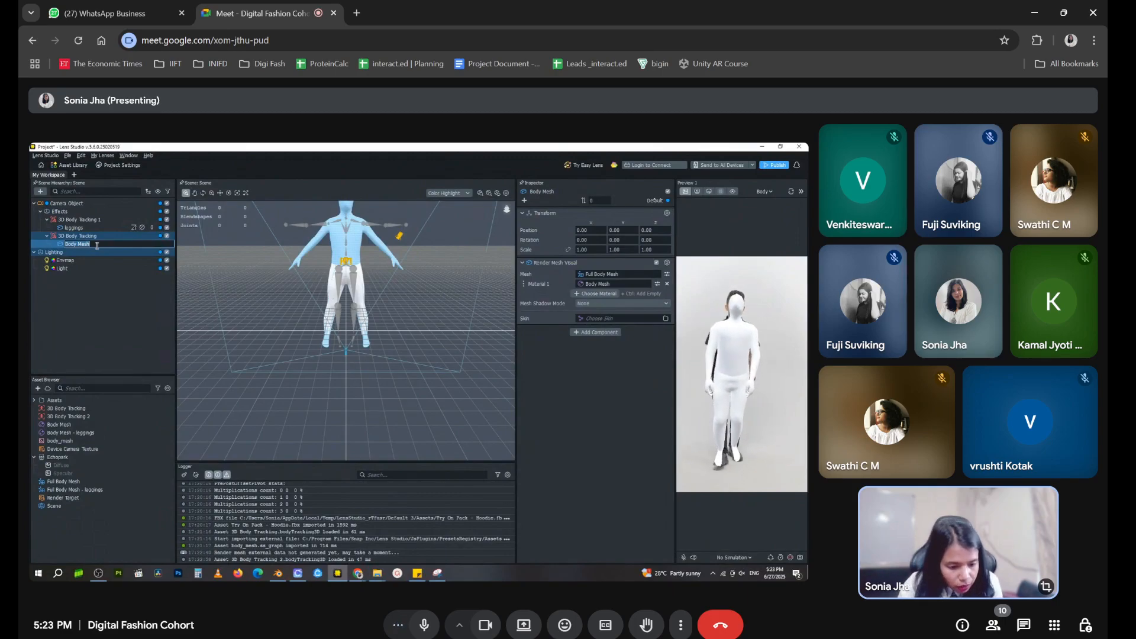
text(Pan)
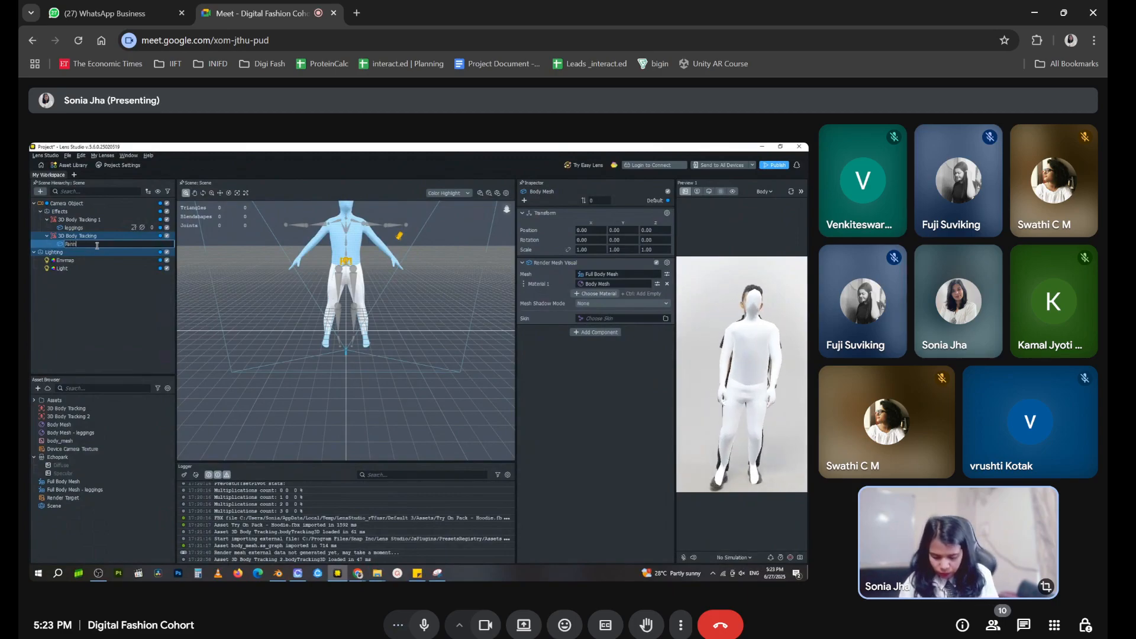
key(Return)
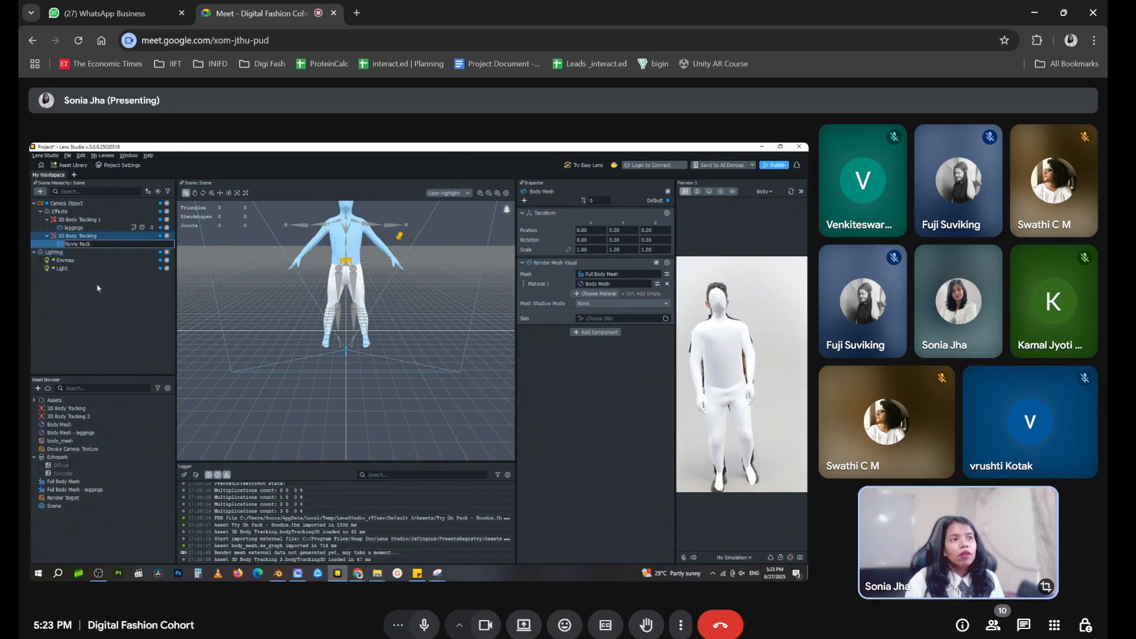
Move Fanny Pack under 3D Body Tracking 1 and delete the leftover 3D Body Tracking object and the 3D Body Tracking 2 asset
drag(97, 244, 107, 221)
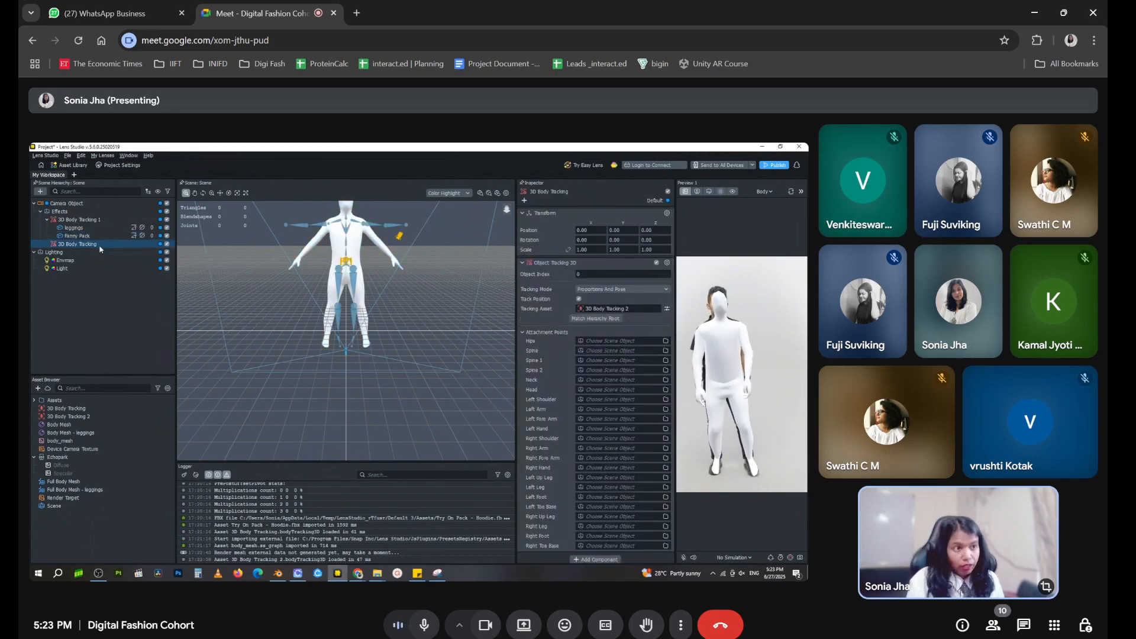
key(Delete)
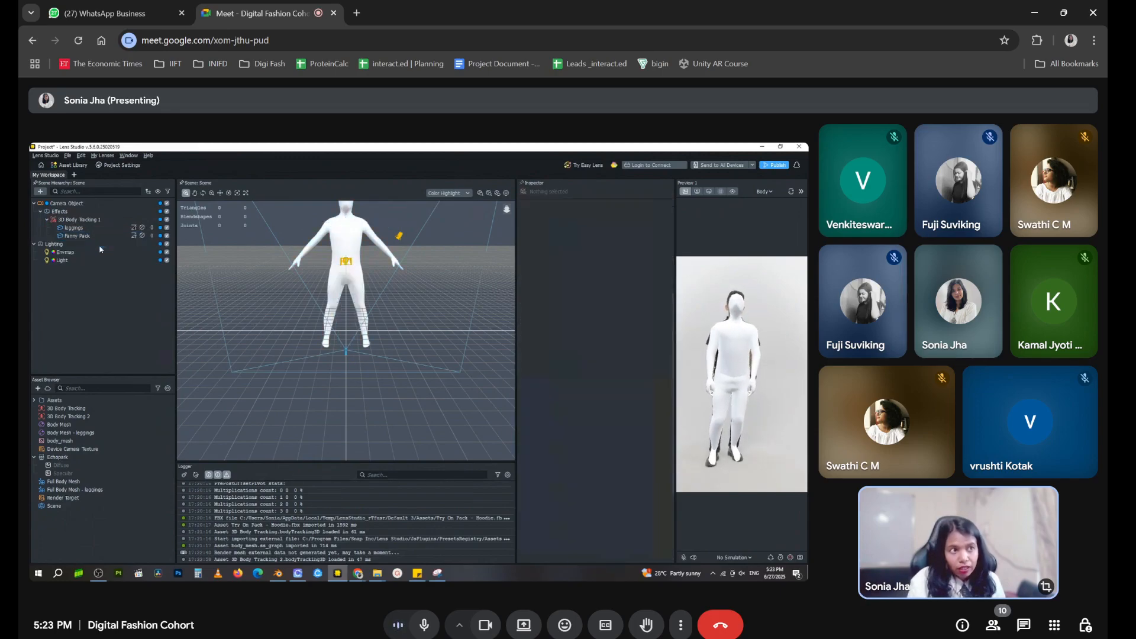
click(103, 417)
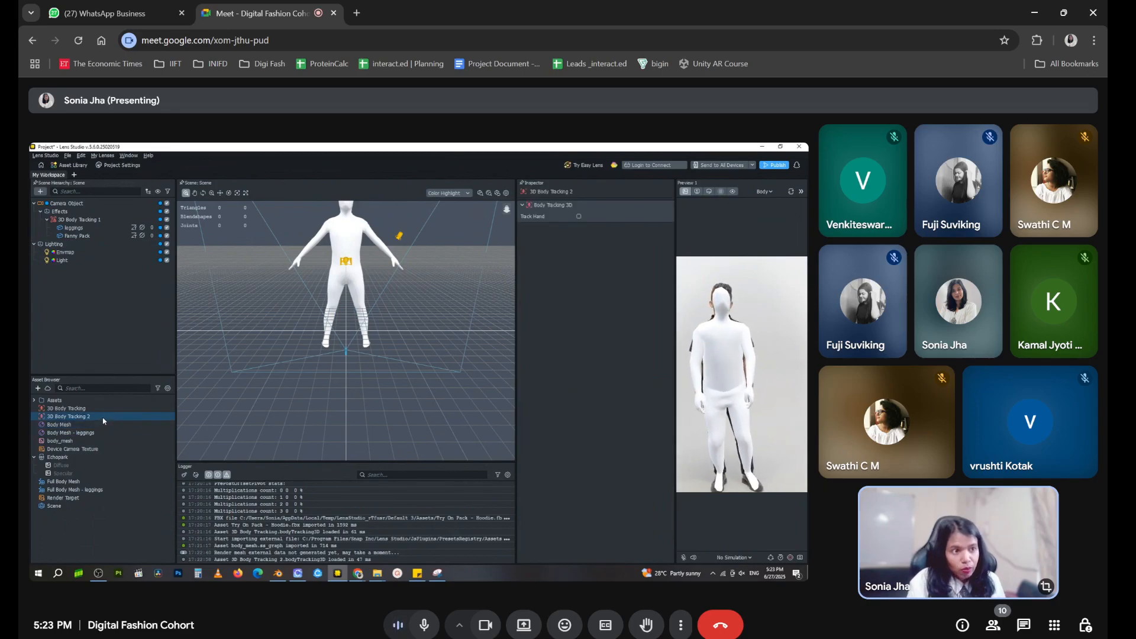
key(Delete)
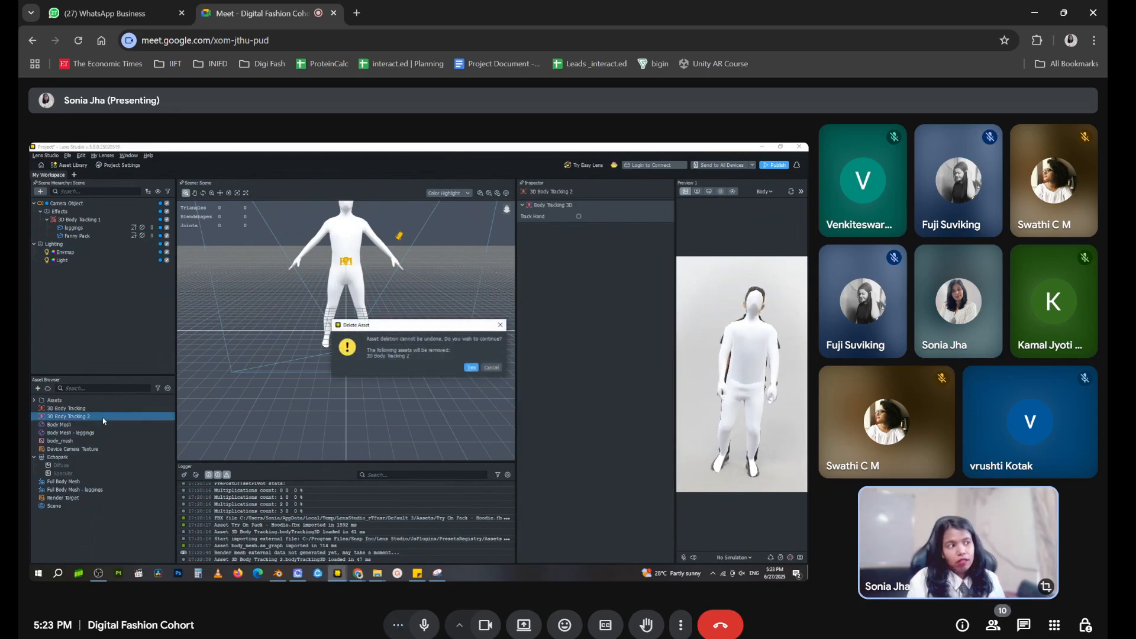
click(471, 368)
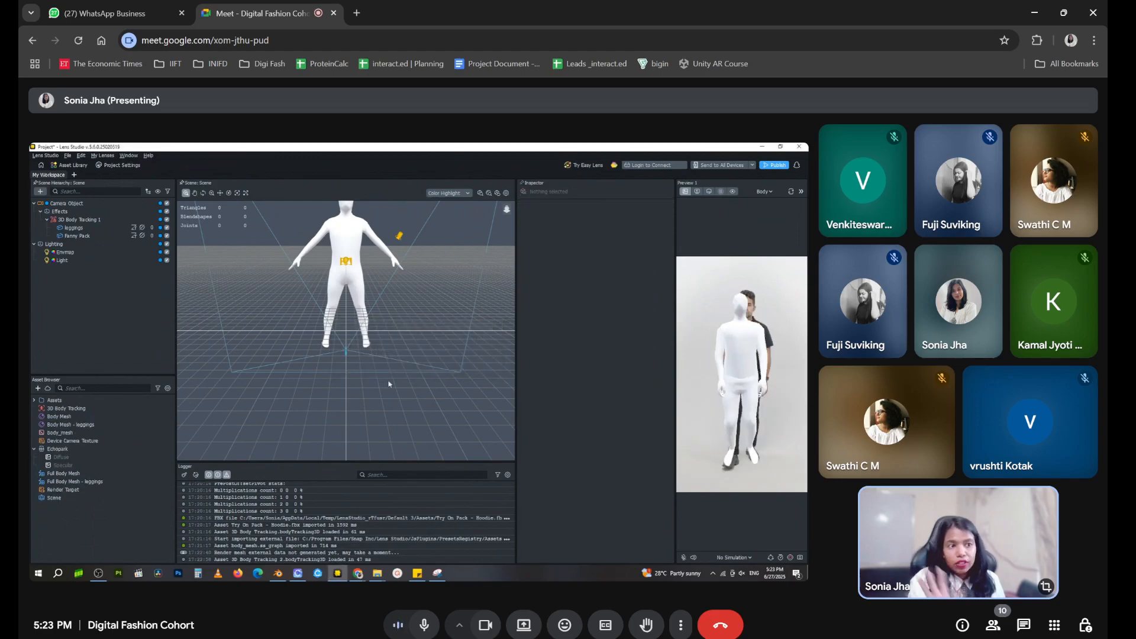
Rename the new Body Mesh material asset as "Body Mesh - Fanny Pack"
click(80, 418)
click(77, 416)
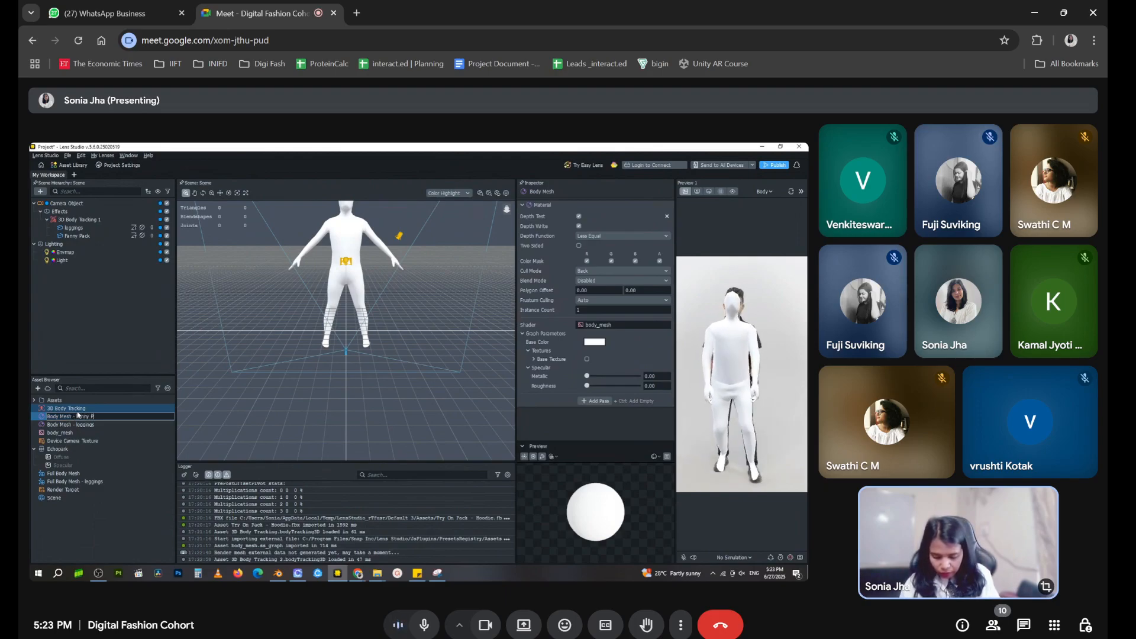
click(114, 509)
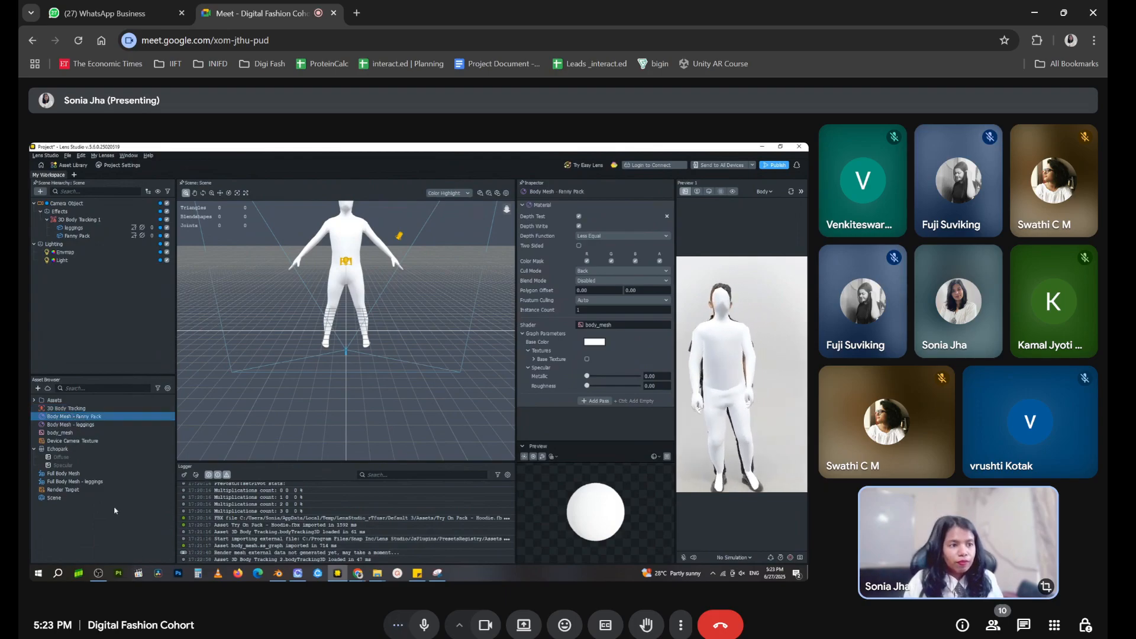
Rename the new Full Body Mesh asset as "Full Body Mesh- Fanny Pack"
click(87, 475)
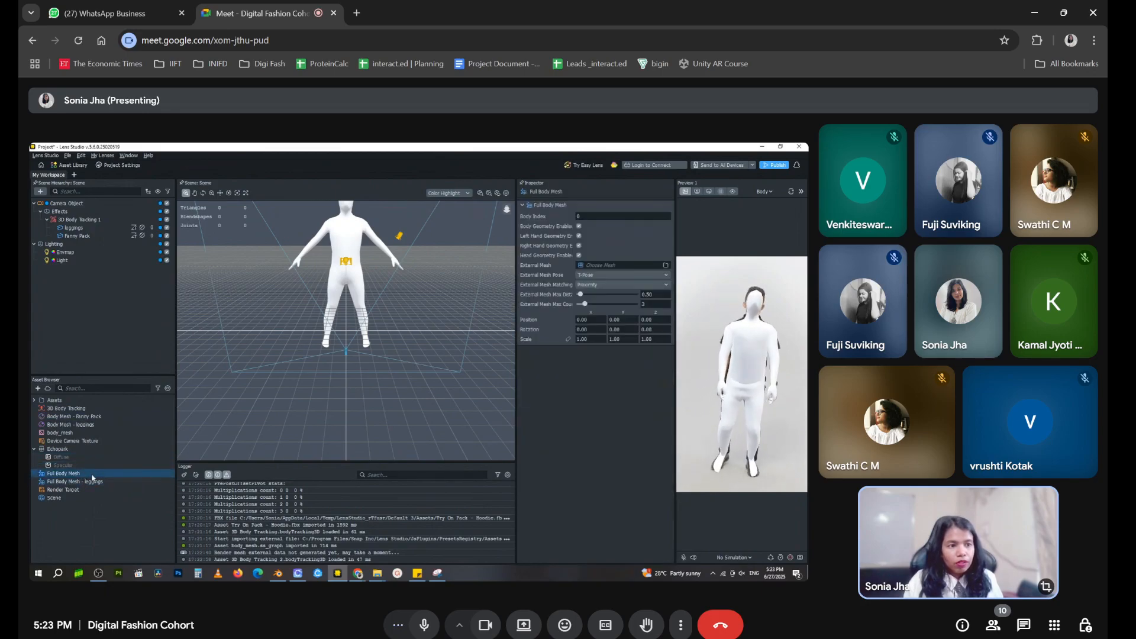
right_click(93, 478)
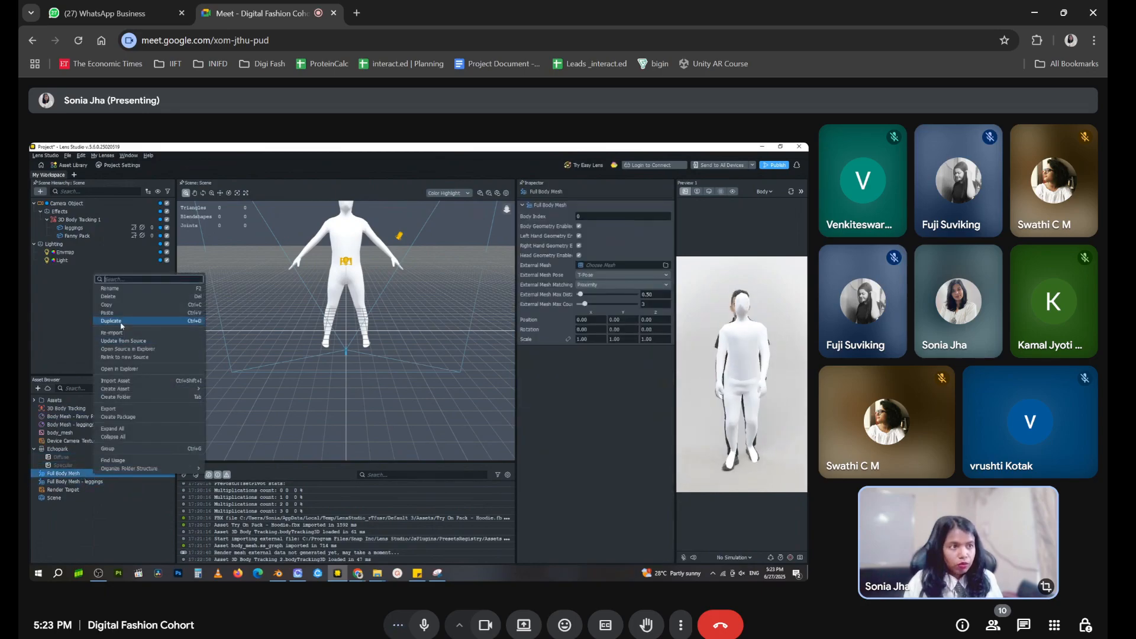
click(123, 293)
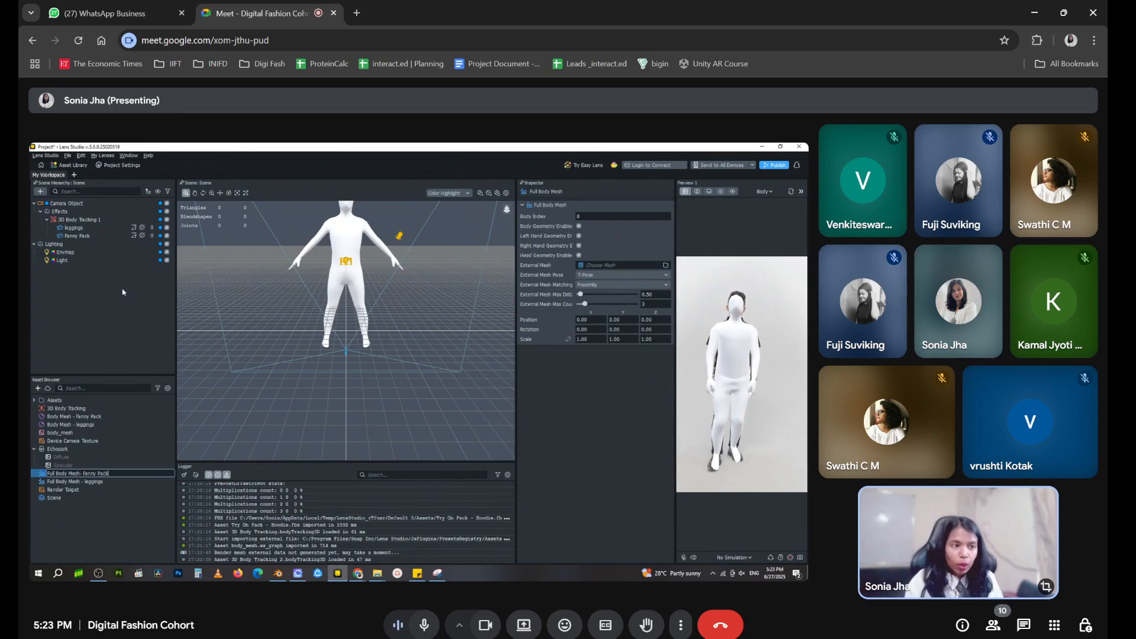
Assign fanny_pack_wide_mesh from the Try On Pack - Fanny Pack assets as the external mesh of the Fanny Pack object
click(89, 482)
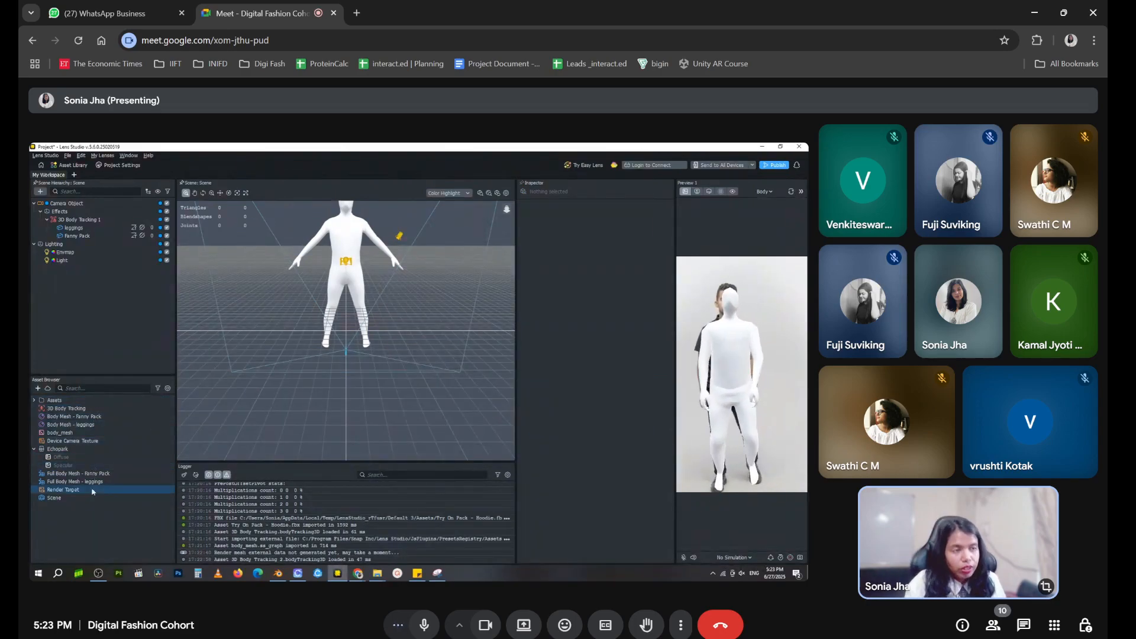
click(77, 235)
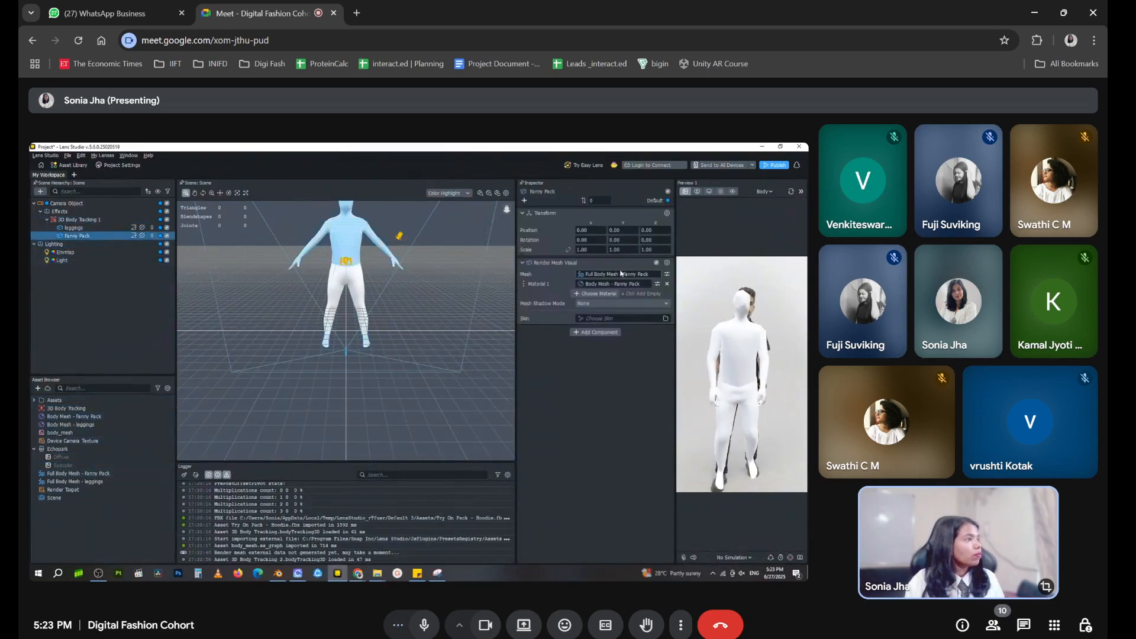
click(667, 274)
click(602, 337)
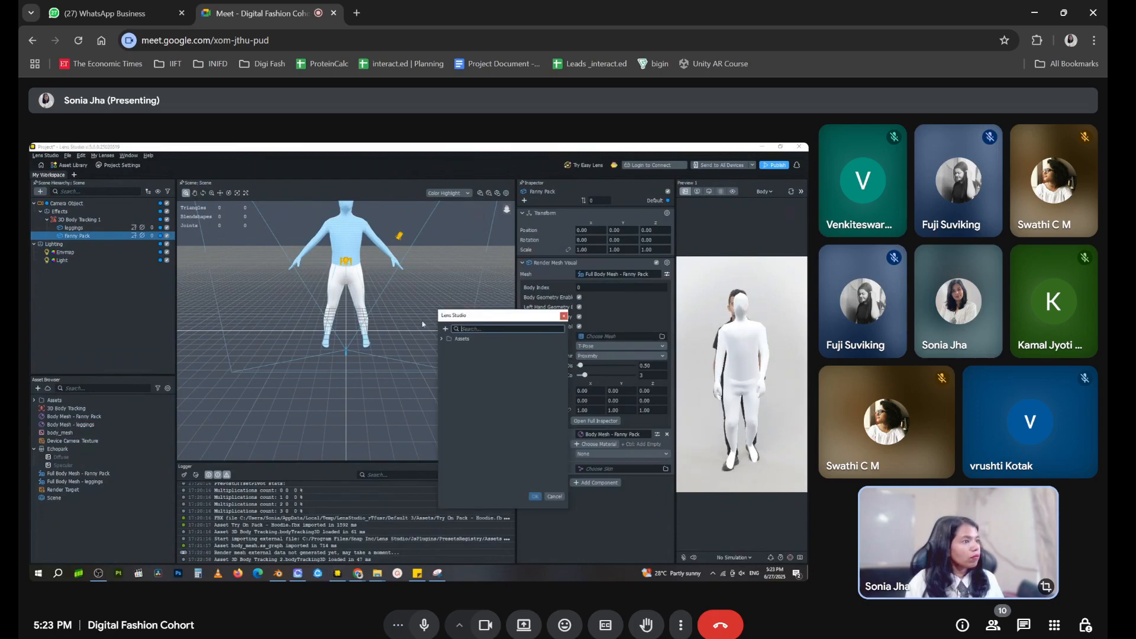
click(443, 338)
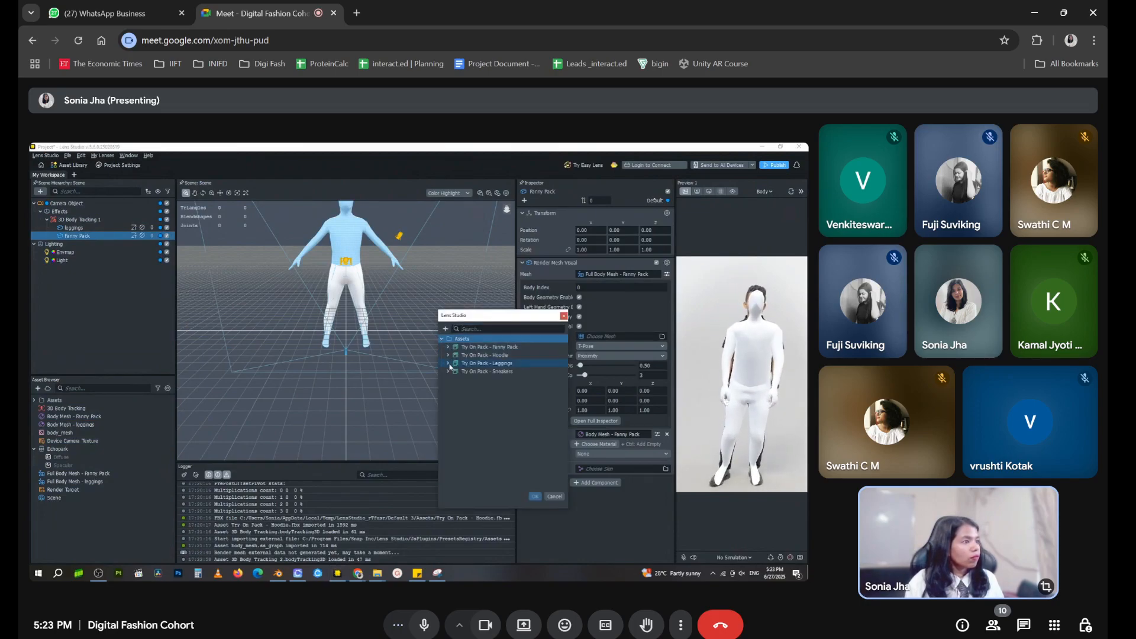
click(448, 347)
click(455, 356)
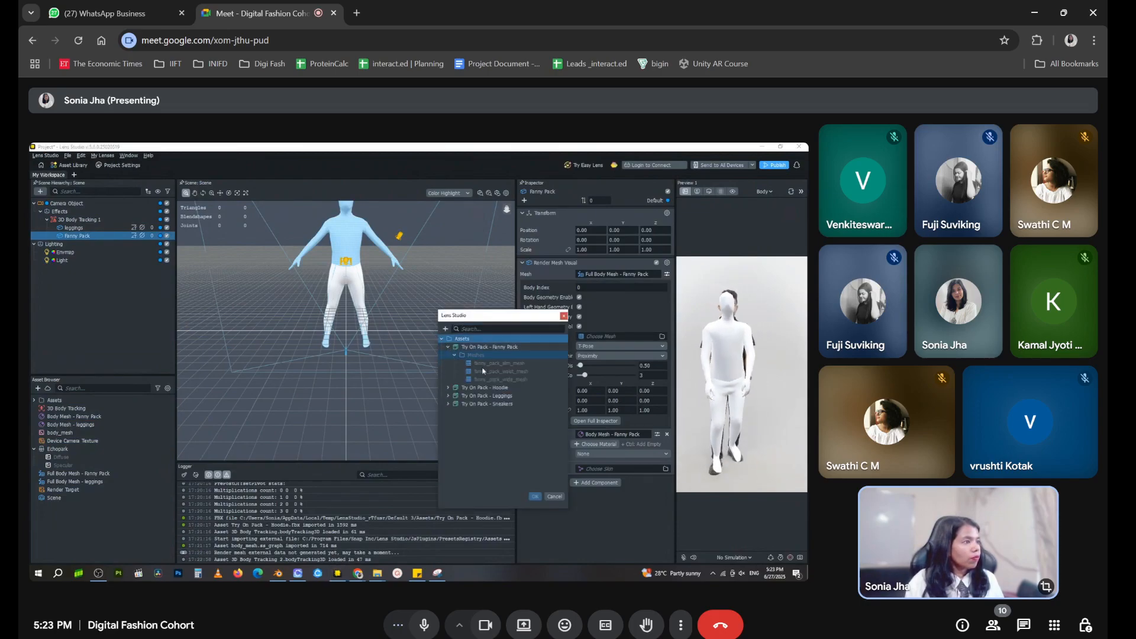
click(503, 379)
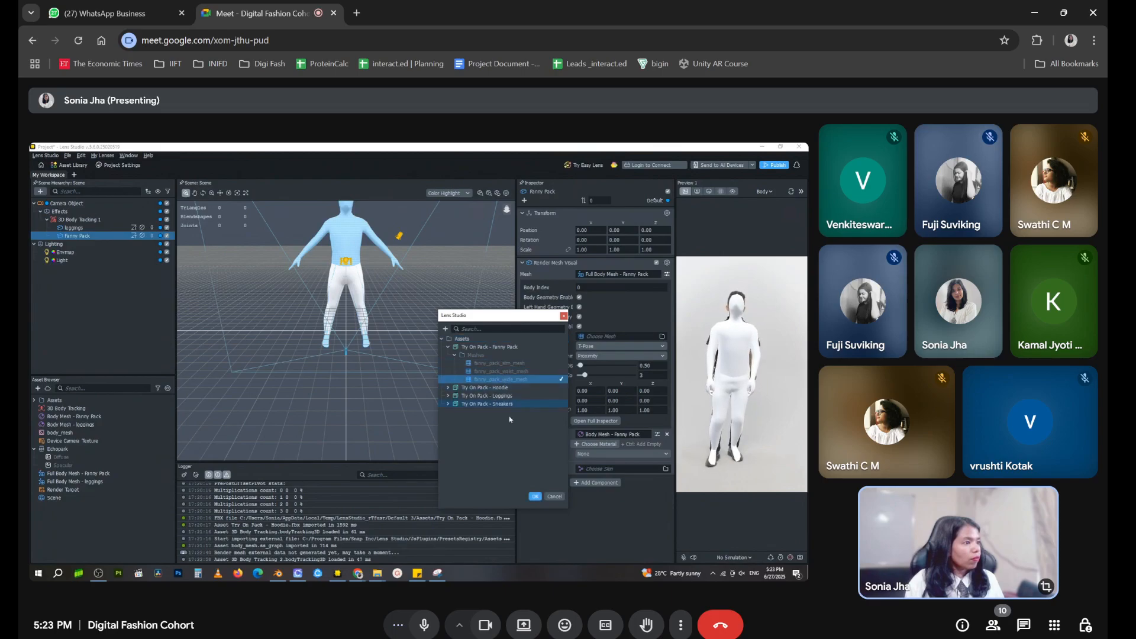
click(536, 497)
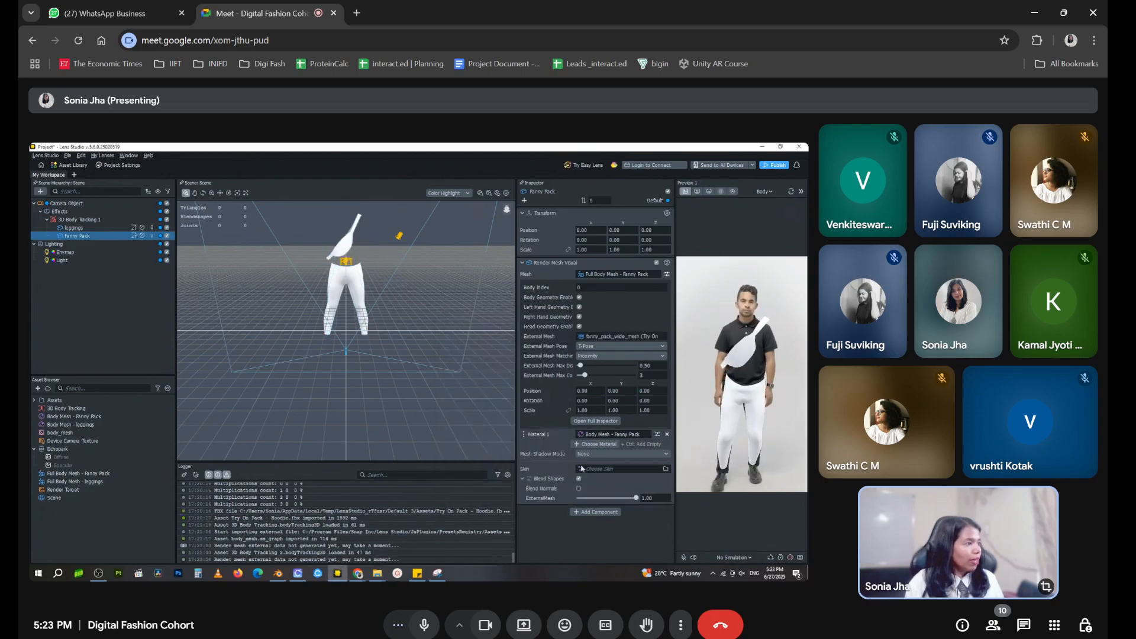
Set the Fanny Pack's external mesh pose to A-Pose and enable Blend Normals
click(604, 348)
click(600, 357)
click(578, 488)
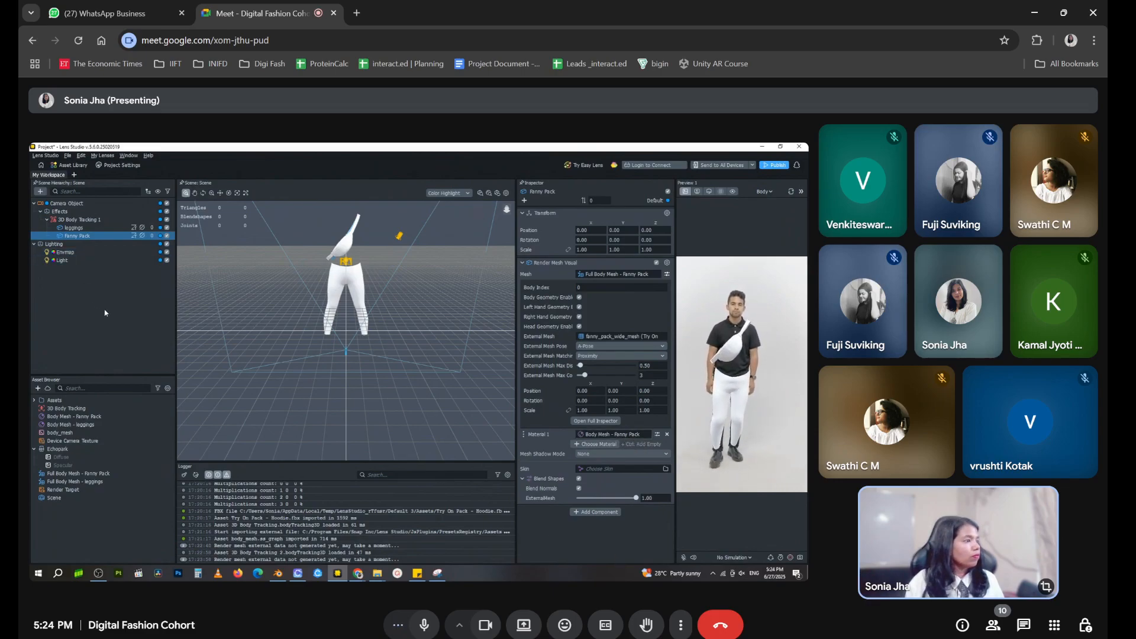
Change the base color of the Body Mesh - Fanny Pack material to bright green
click(657, 434)
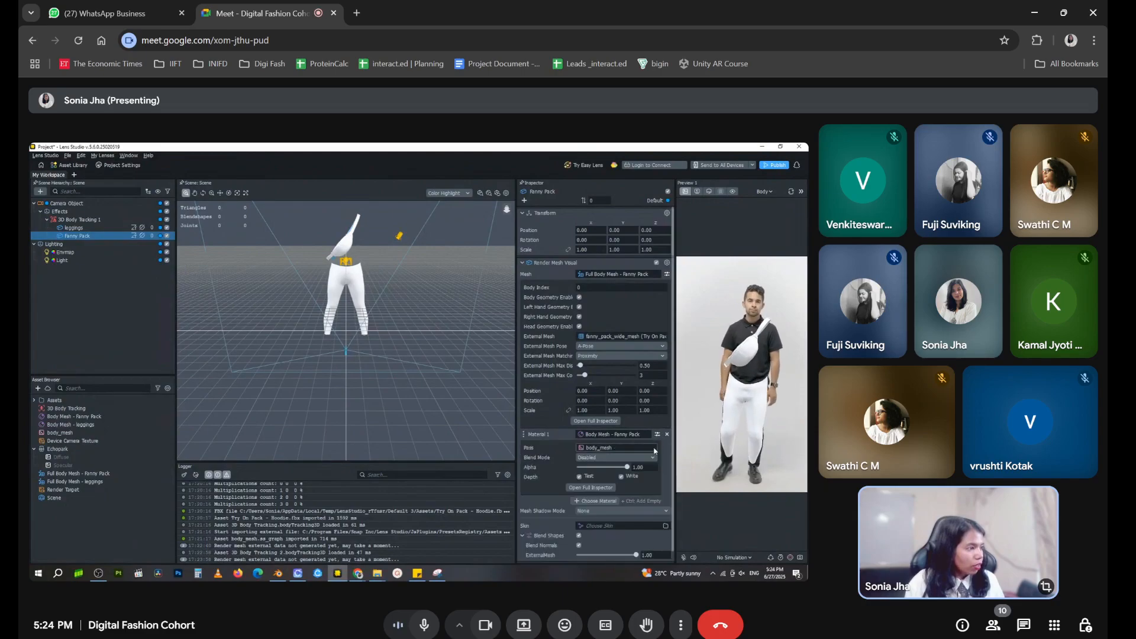
click(590, 477)
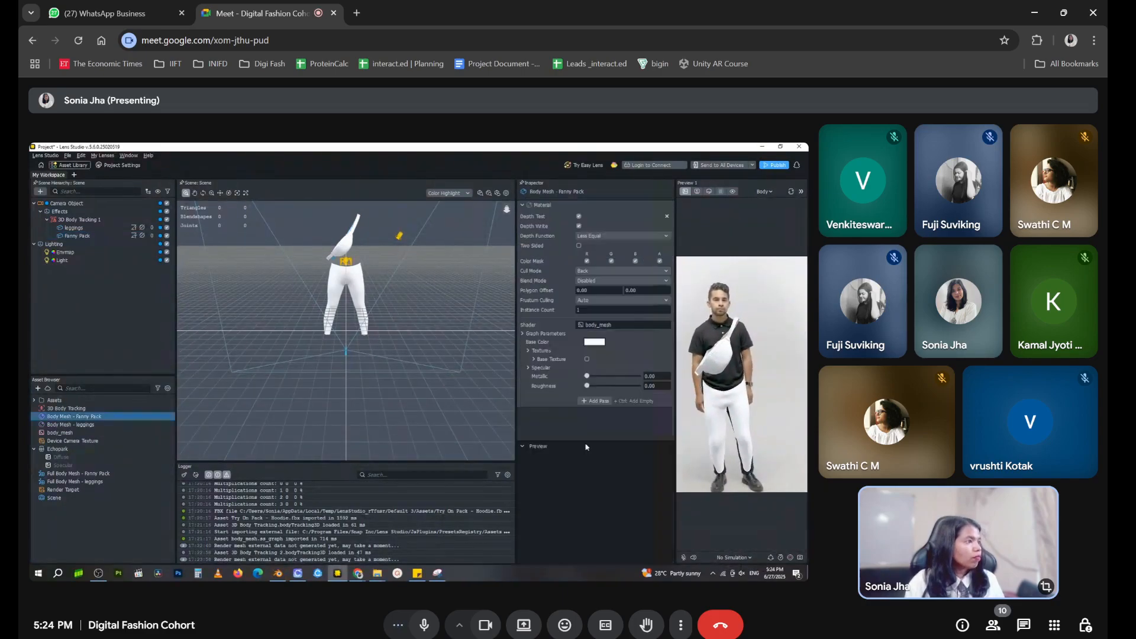
click(594, 342)
click(479, 303)
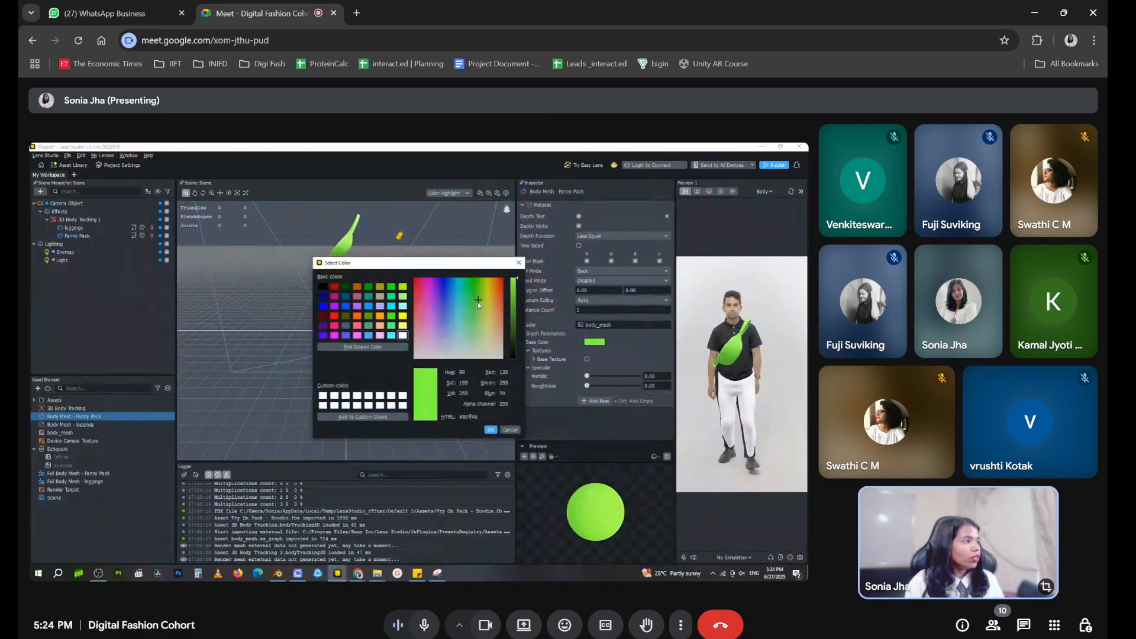
click(491, 430)
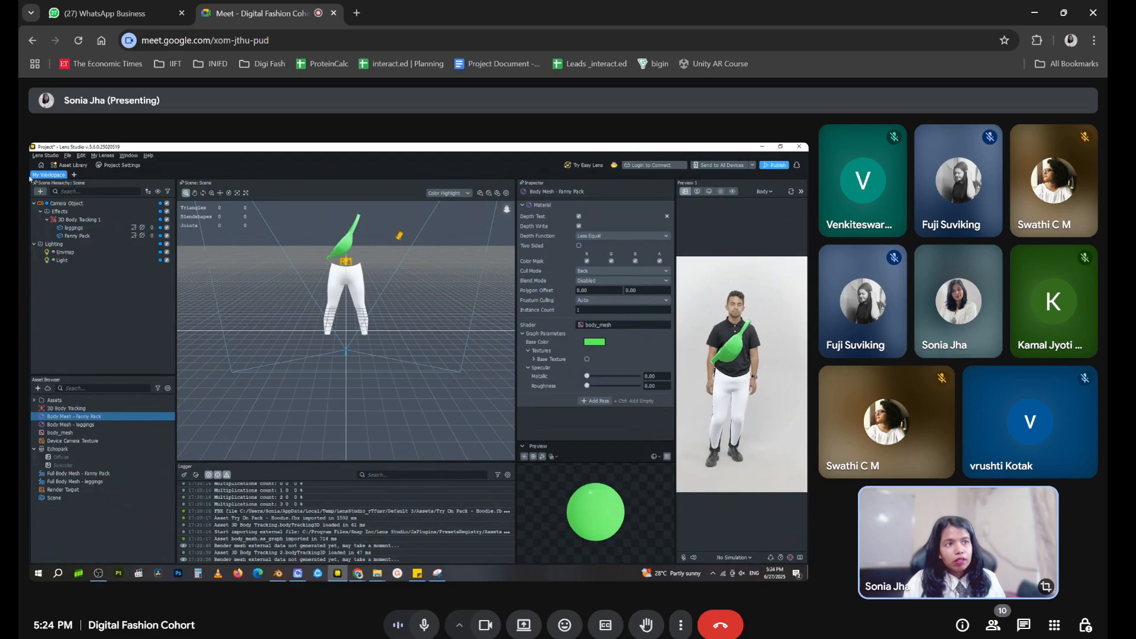
Add a Full Body Mesh named Shoe Left, move it under 3D Body Tracking 1 and delete the leftover 3D Body Tracking object
click(45, 192)
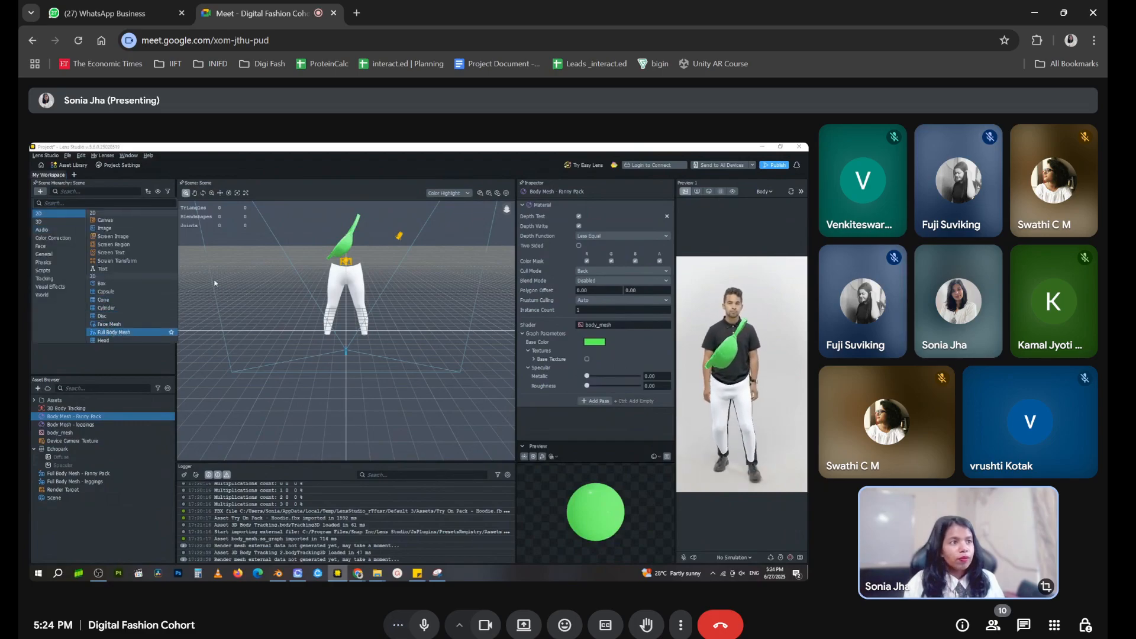
click(114, 332)
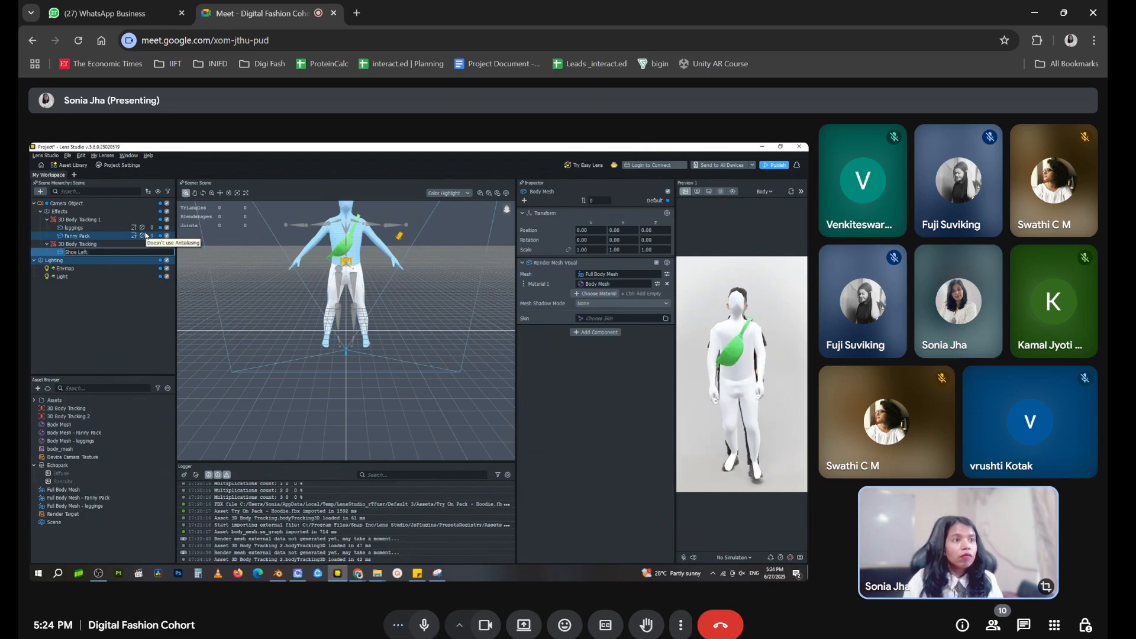
click(105, 296)
drag(100, 253, 109, 222)
click(112, 252)
key(Delete)
click(307, 254)
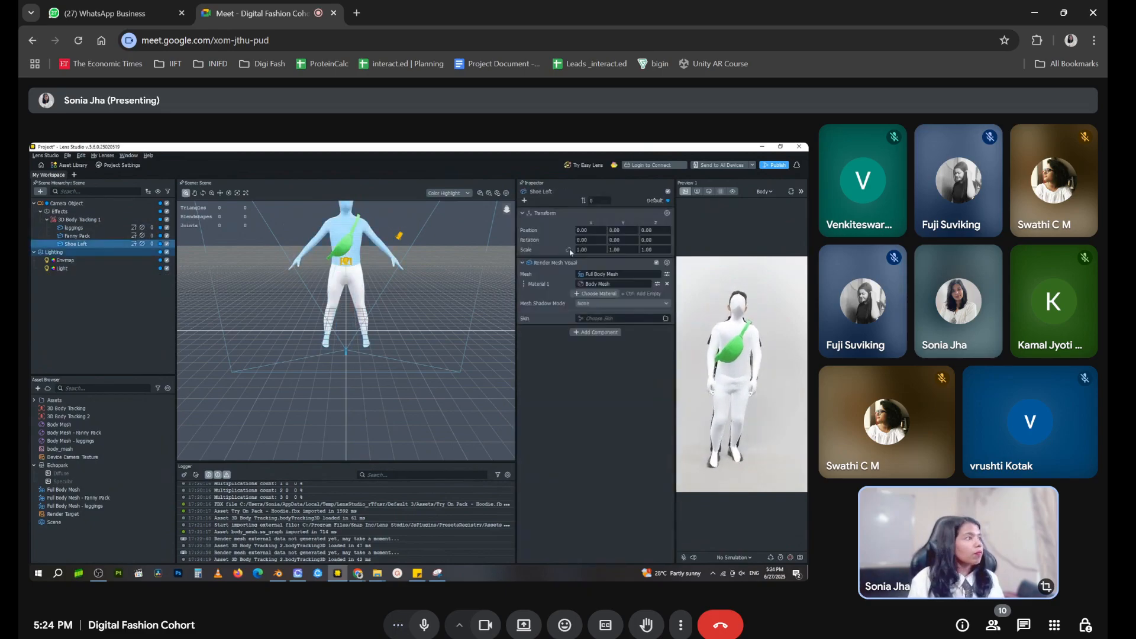
Assign shoe_mesh_l from the Try On Pack - Sneakers assets as Shoe Left's external mesh
click(666, 275)
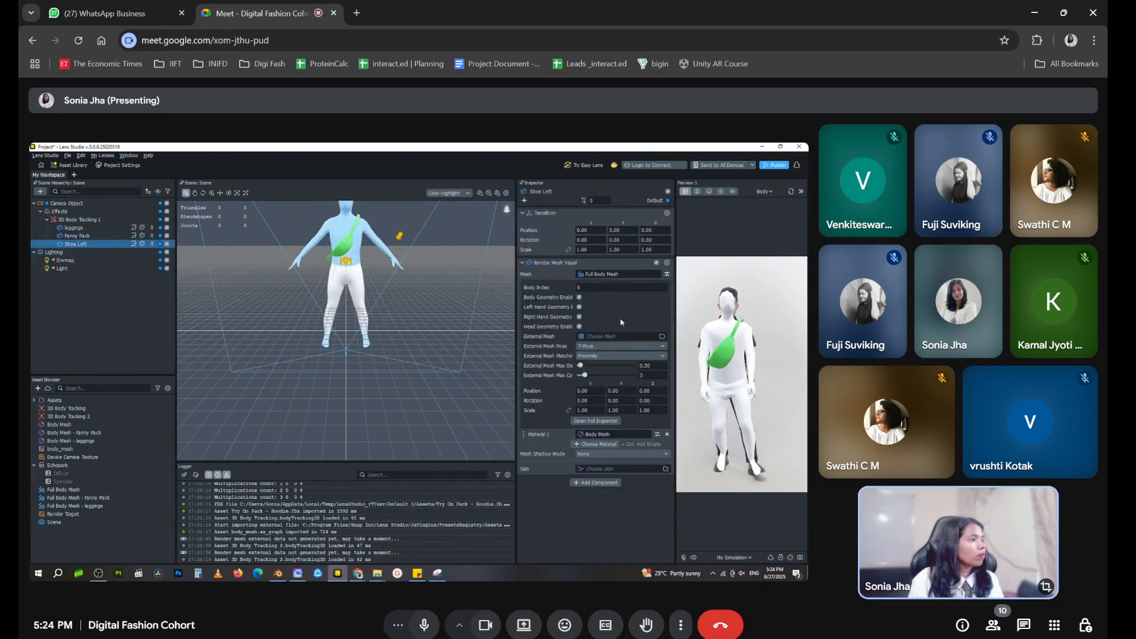
click(619, 336)
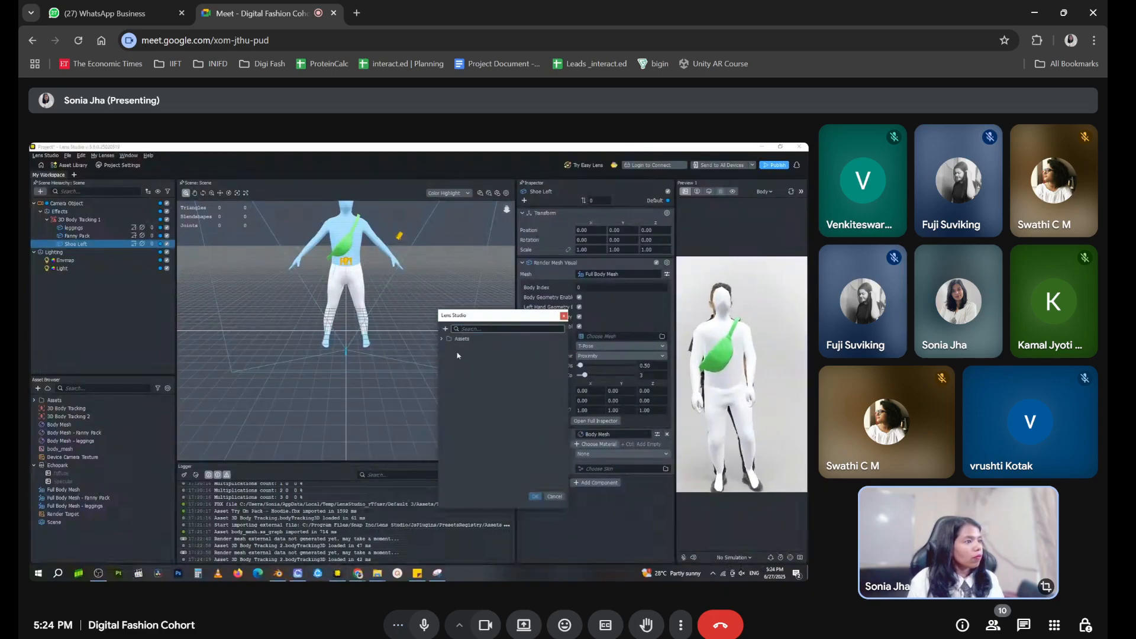
click(442, 339)
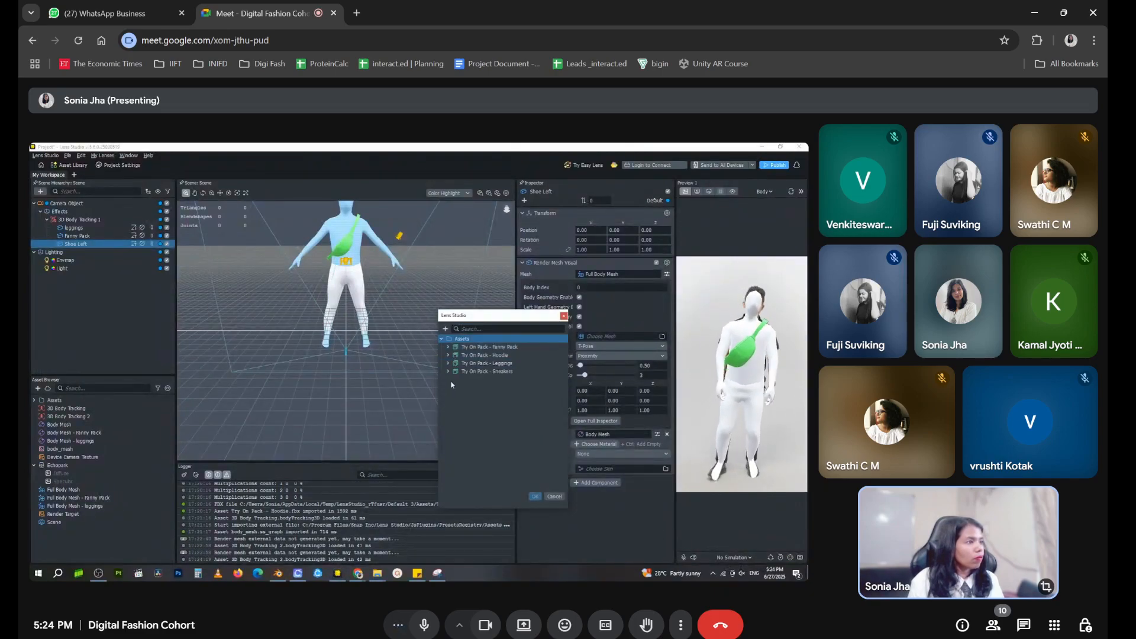
click(488, 388)
click(535, 496)
Set Shoe Left's external mesh pose to A-Pose and enable Blend Normals
click(621, 347)
click(602, 356)
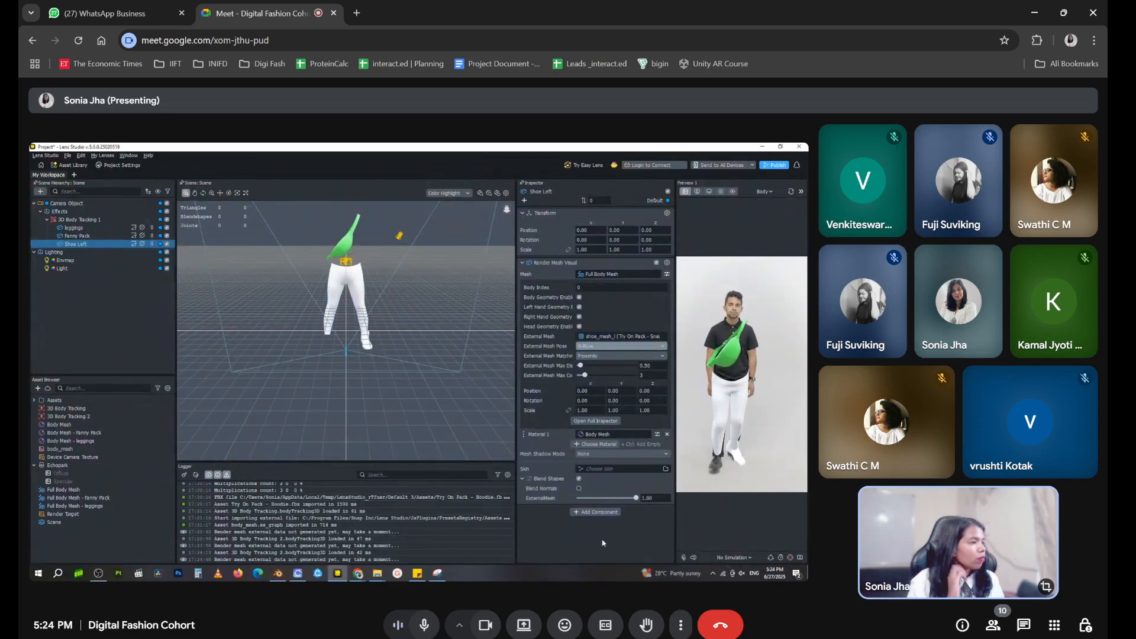
click(80, 303)
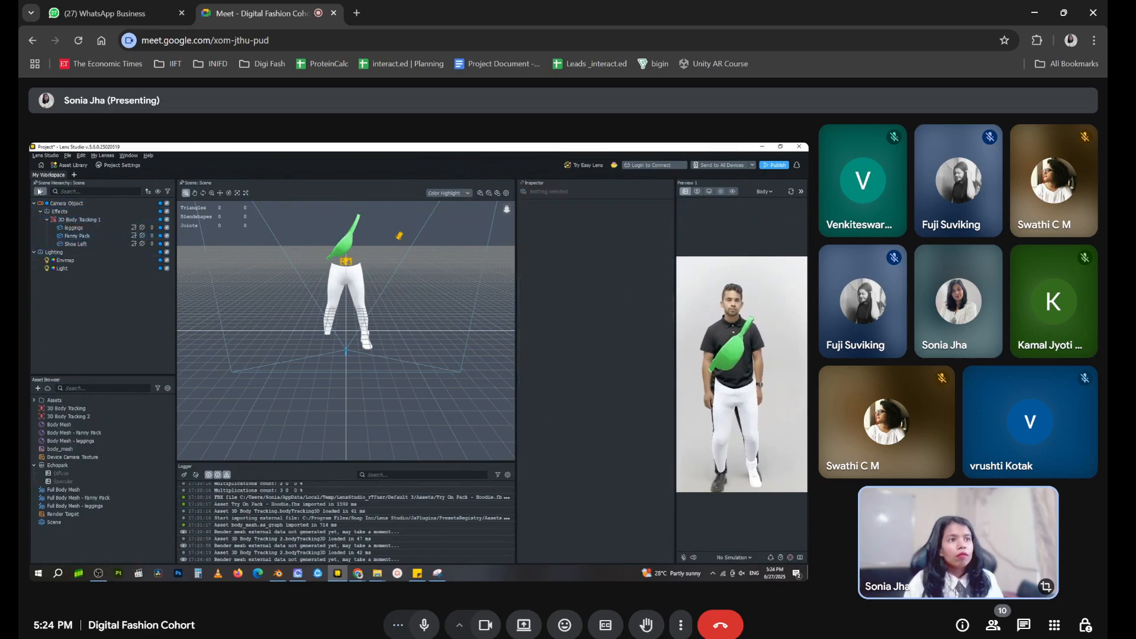
Delete the unused 3D Body Tracking 2 asset
click(89, 417)
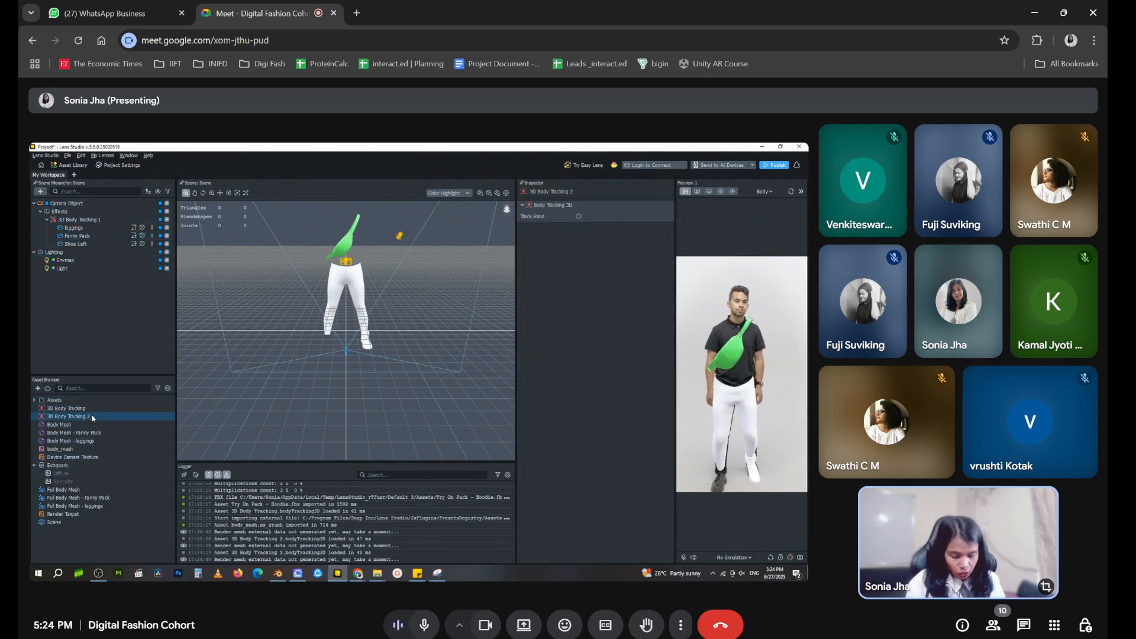
key(Delete)
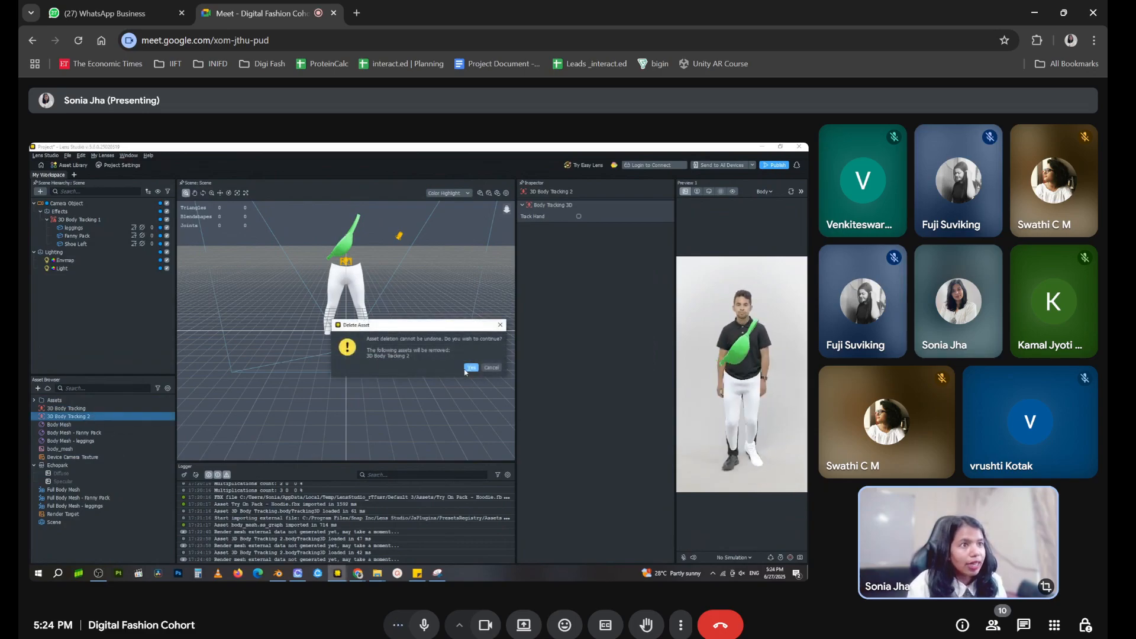
click(472, 368)
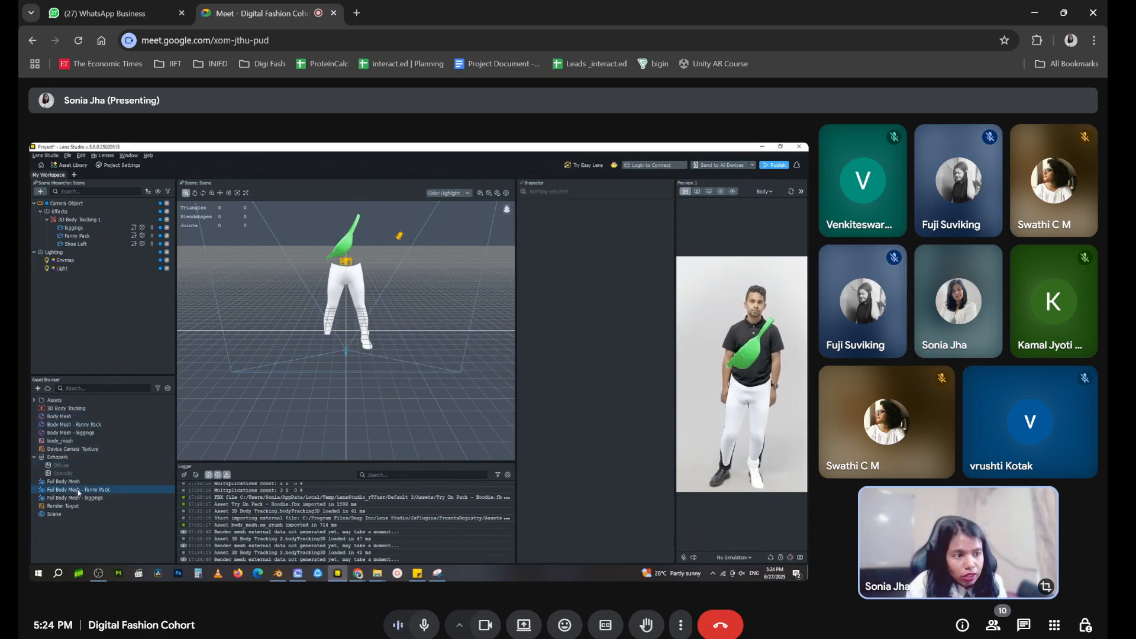
Rename the new Body Mesh material as "Body Mesh - Shoe Left" and the new Full Body Mesh asset as "Full Body Mesh - Shoe Left"
right_click(82, 417)
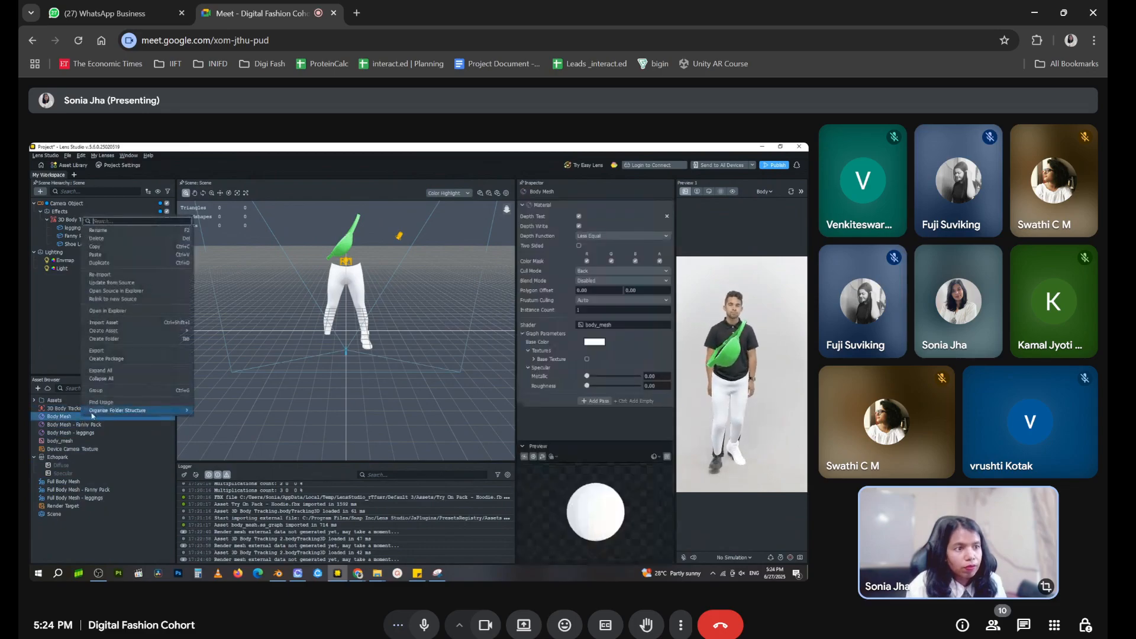
click(120, 232)
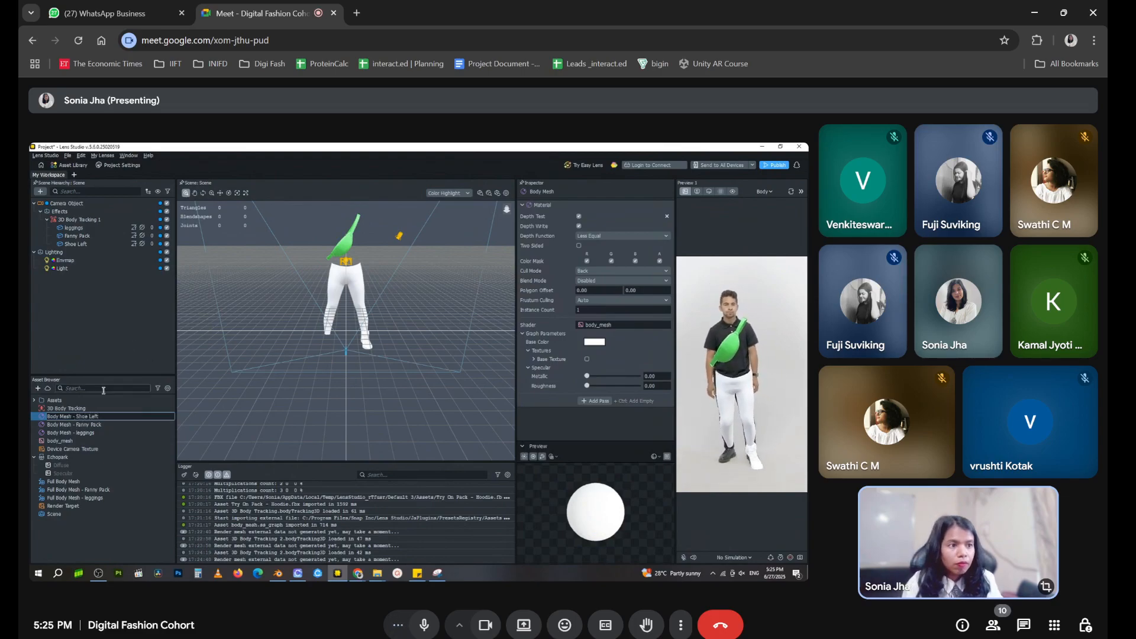
double_click(88, 483)
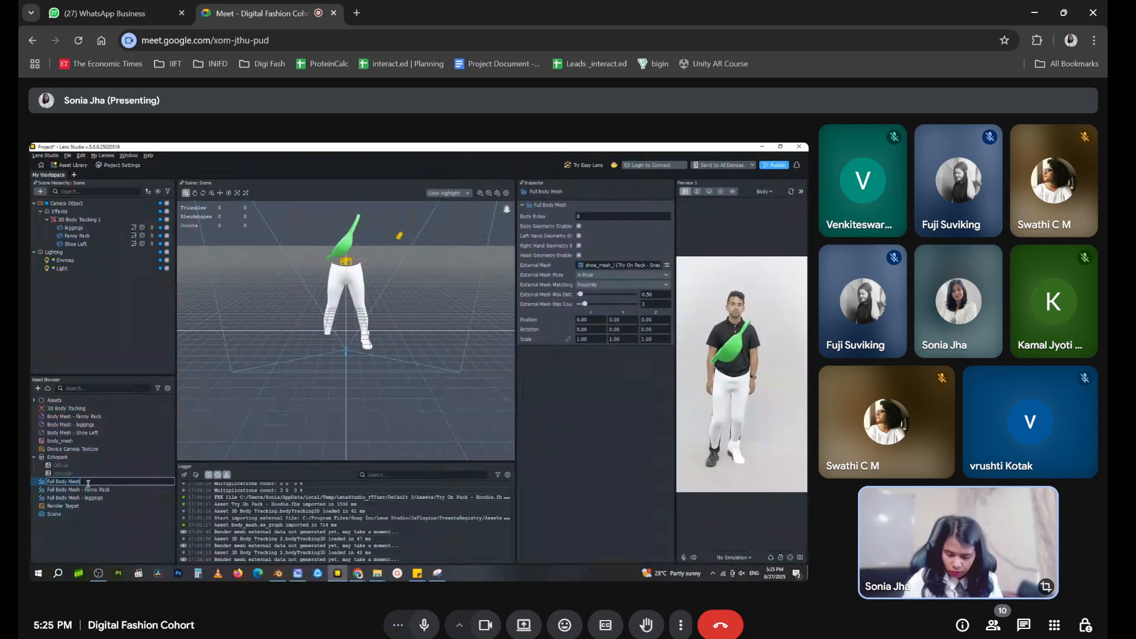
click(119, 526)
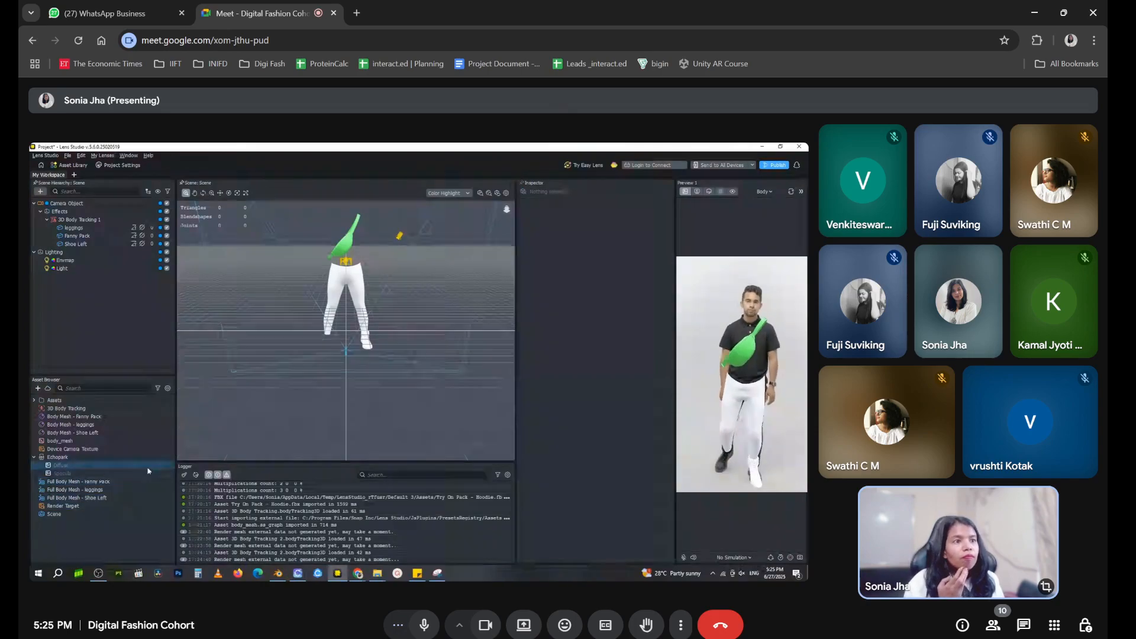
Change the base color of Shoe Left's material to light pink from the basic colors
click(85, 245)
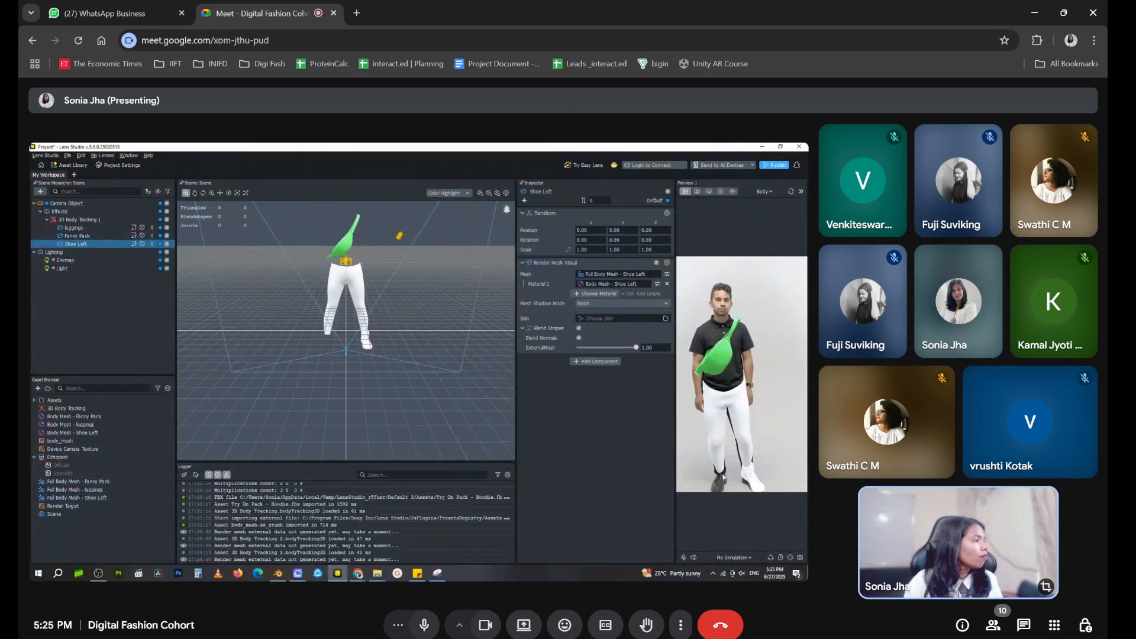
click(657, 285)
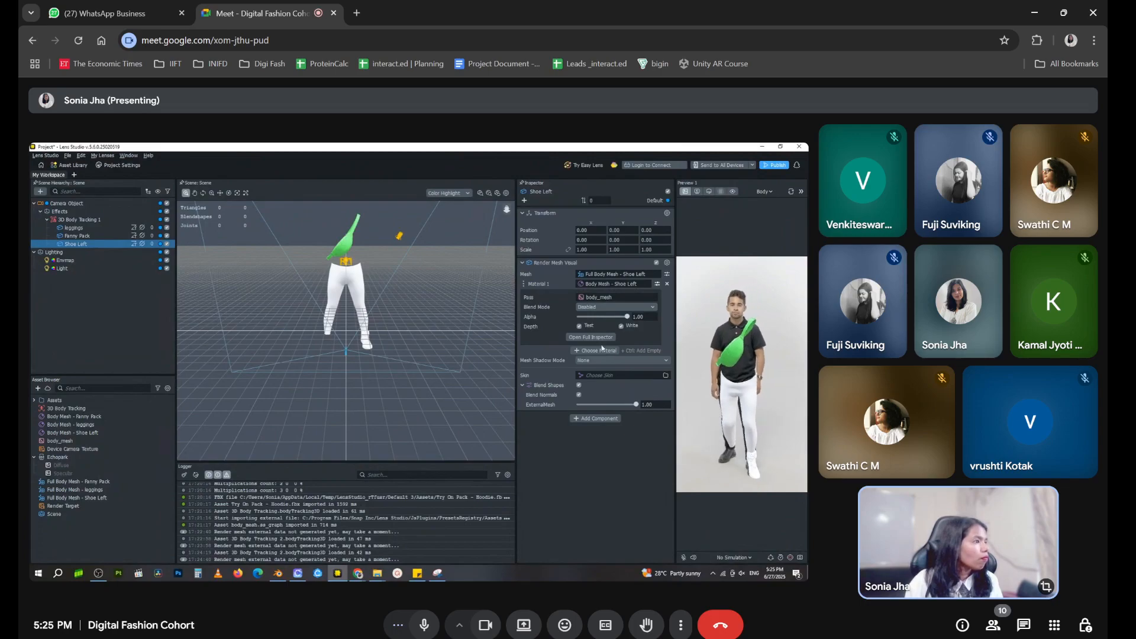
click(593, 338)
click(594, 342)
drag(460, 287, 485, 284)
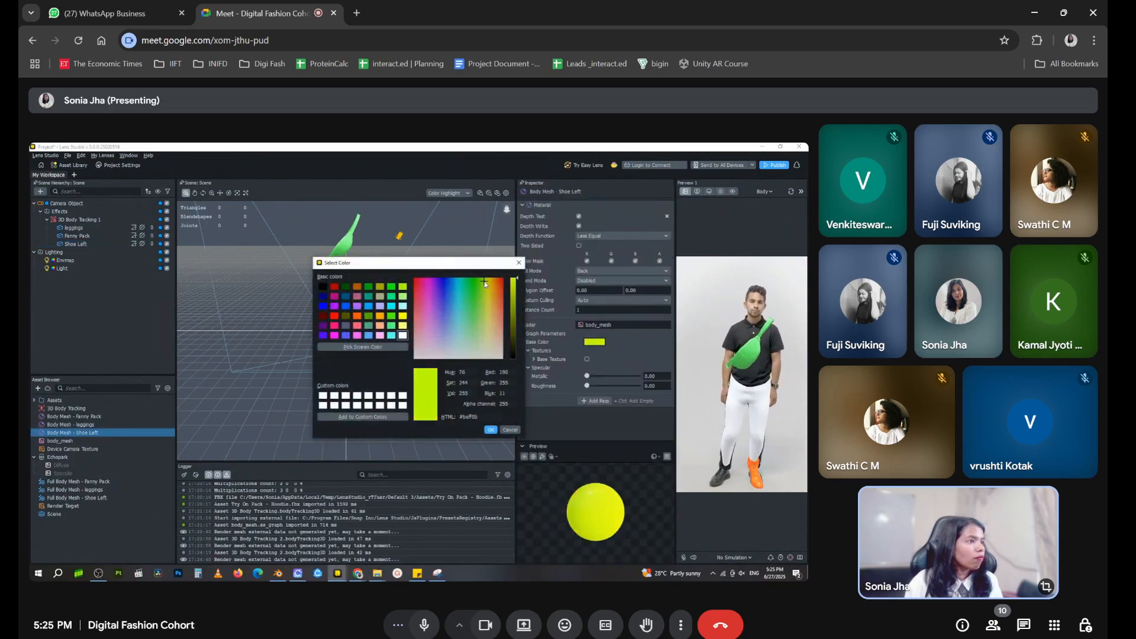
click(381, 336)
click(490, 430)
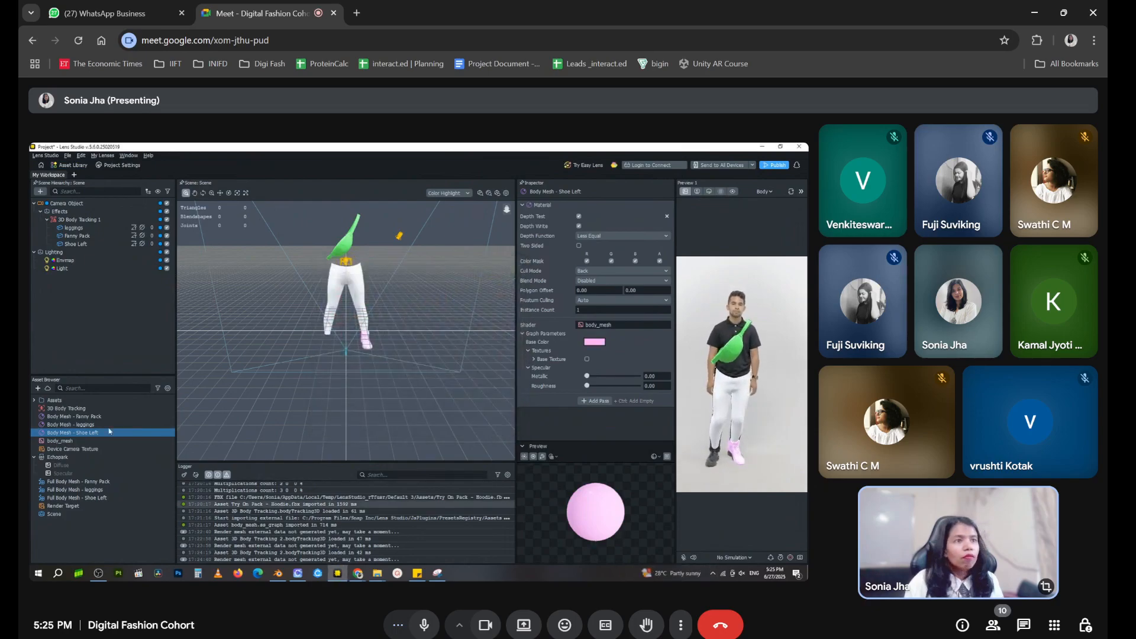
Add another Full Body Mesh named Shoe Right and place it under 3D Body Tracking 1
click(39, 192)
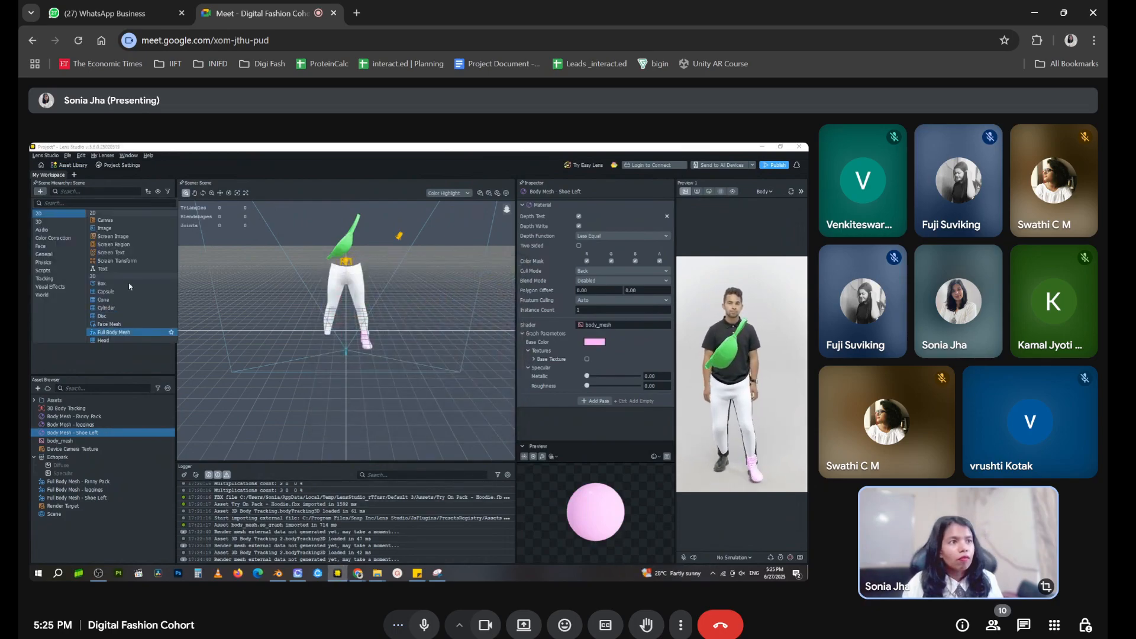
click(128, 333)
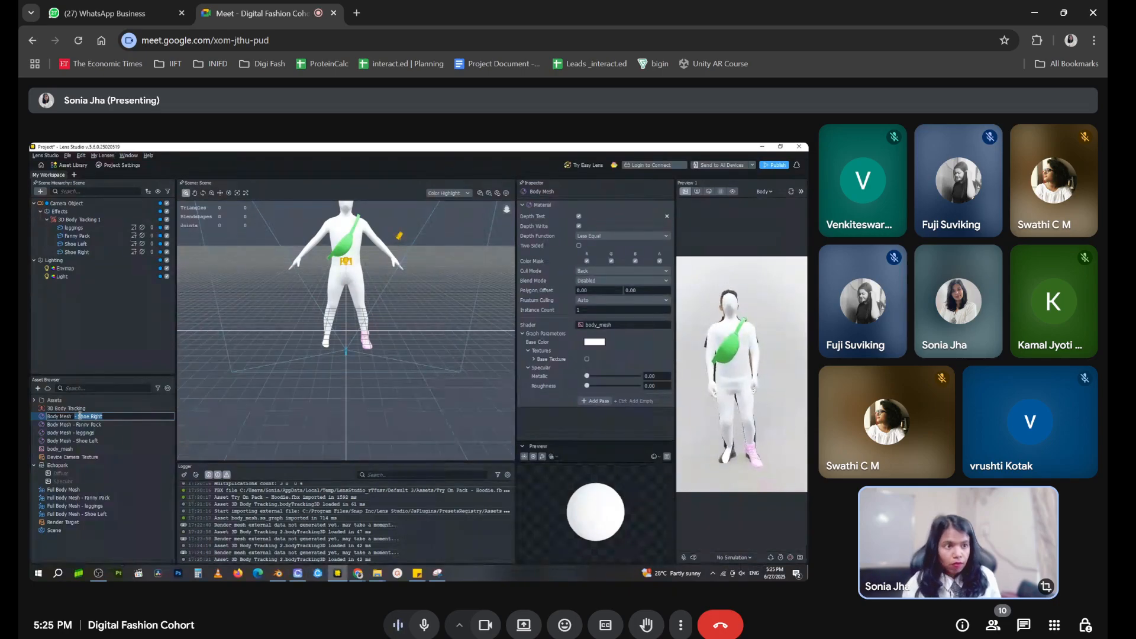
Rename the new Body Mesh material as "Body Mesh - Shoe Right" and the new Full Body Mesh asset as "Full Body Mesh - Shoe Right"
key(Return)
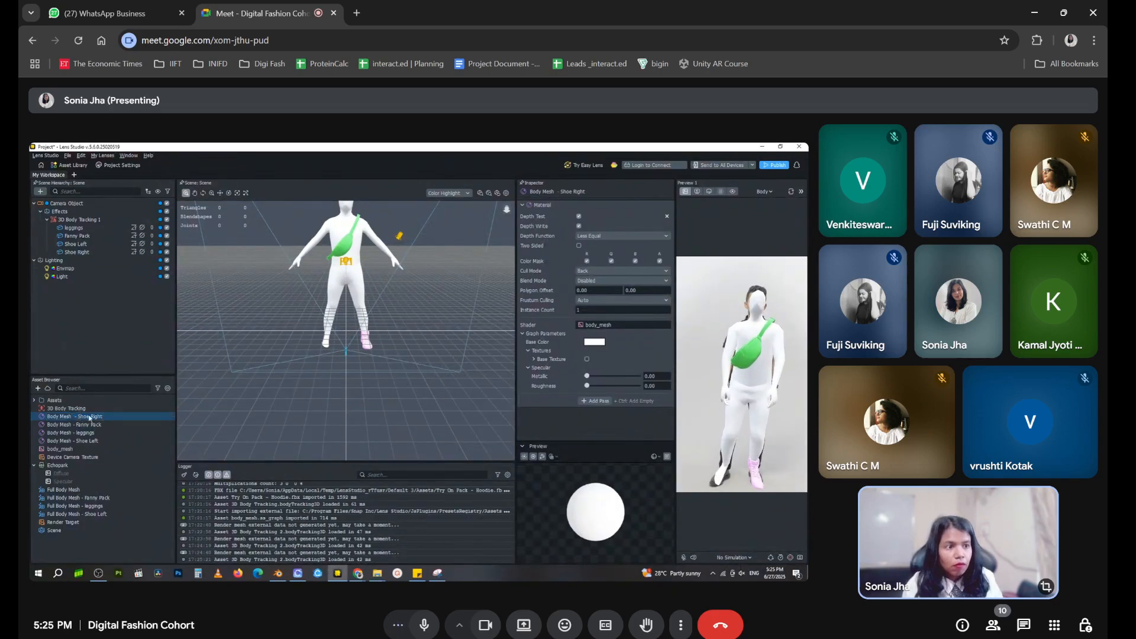
right_click(104, 491)
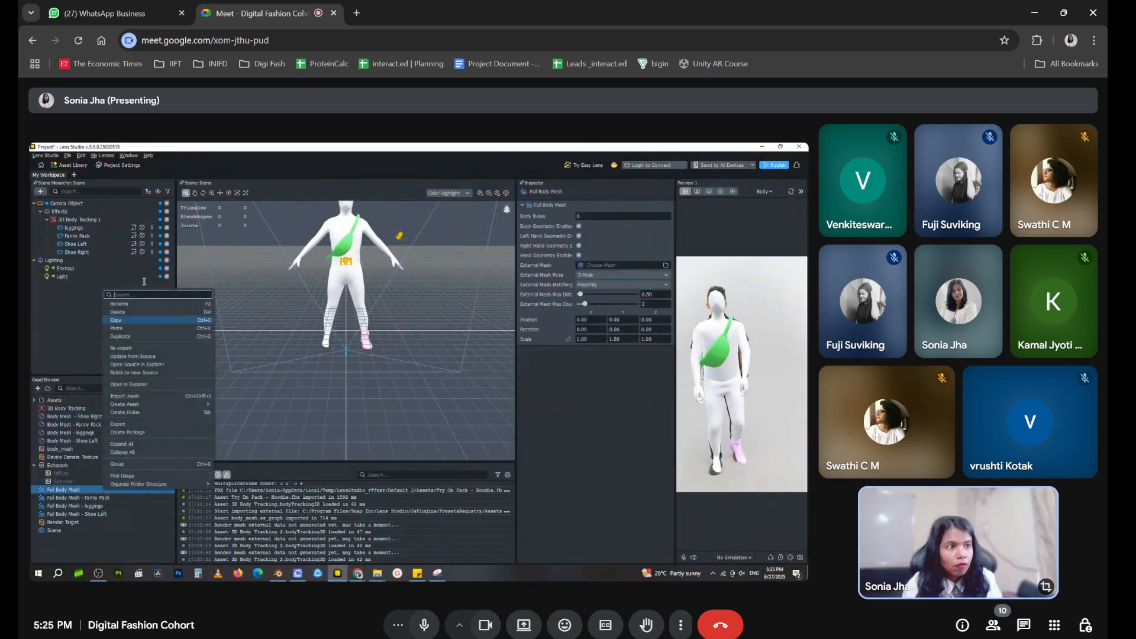
click(161, 305)
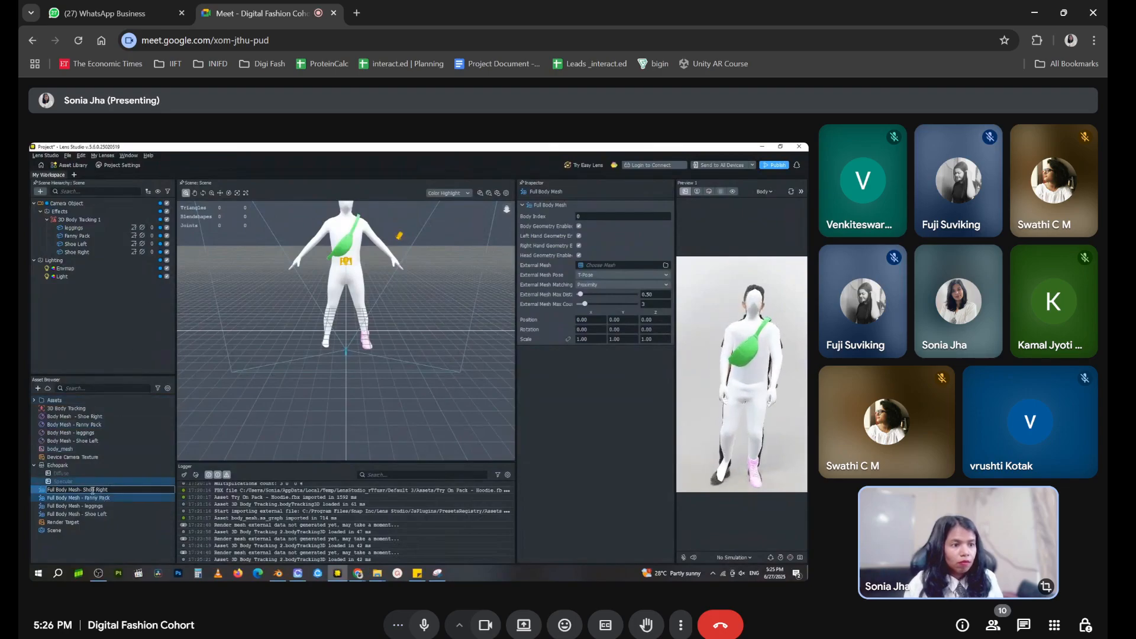
click(118, 573)
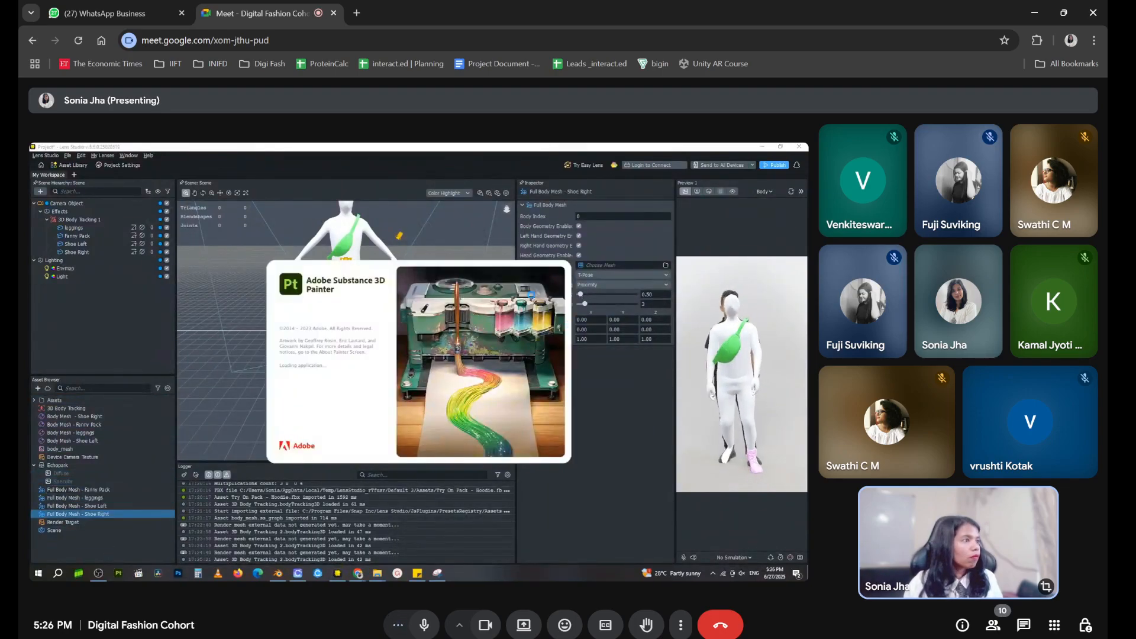
Set Shoe Right's external mesh to shoe_mesh_r from Try On Pack - Sneakers, with the external mesh pose as A-Pose
click(118, 253)
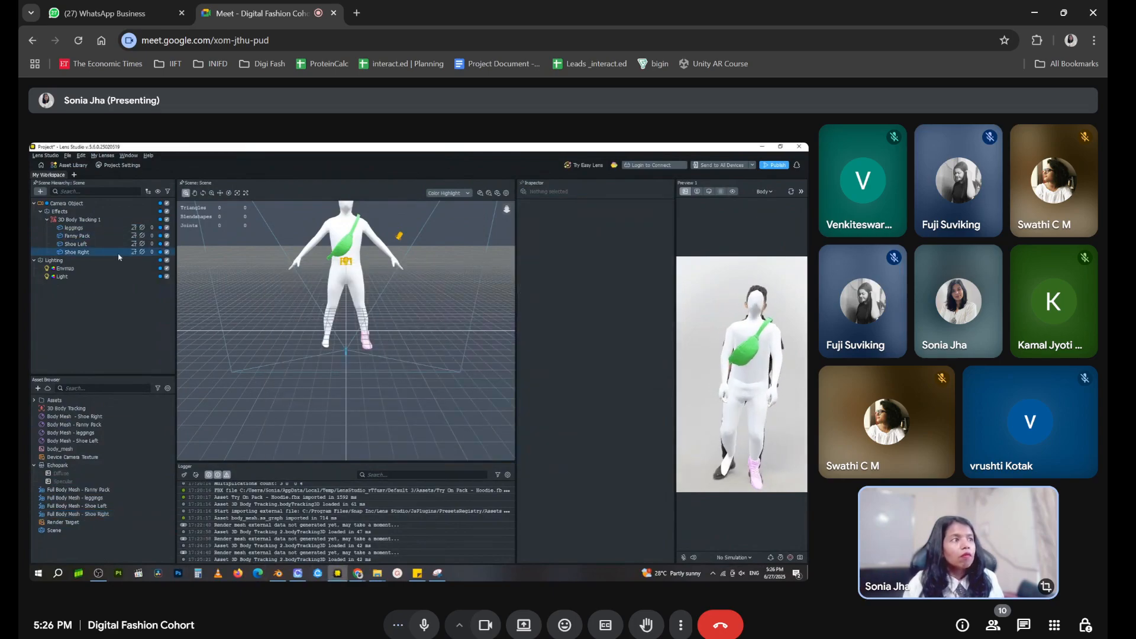
click(652, 276)
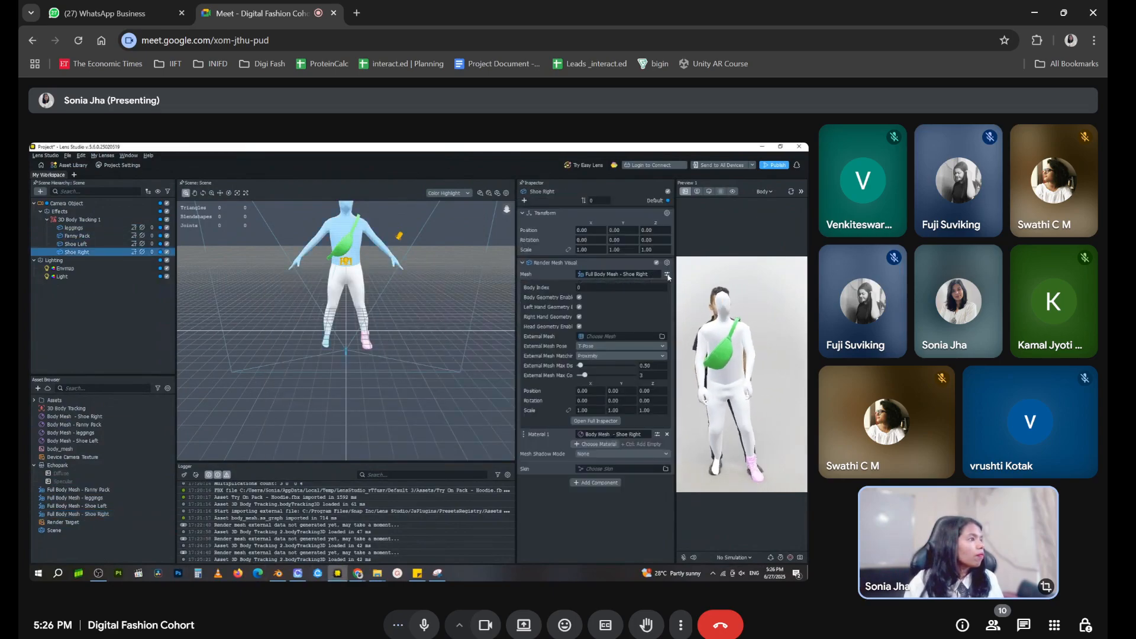
click(605, 337)
click(441, 339)
click(448, 372)
click(457, 380)
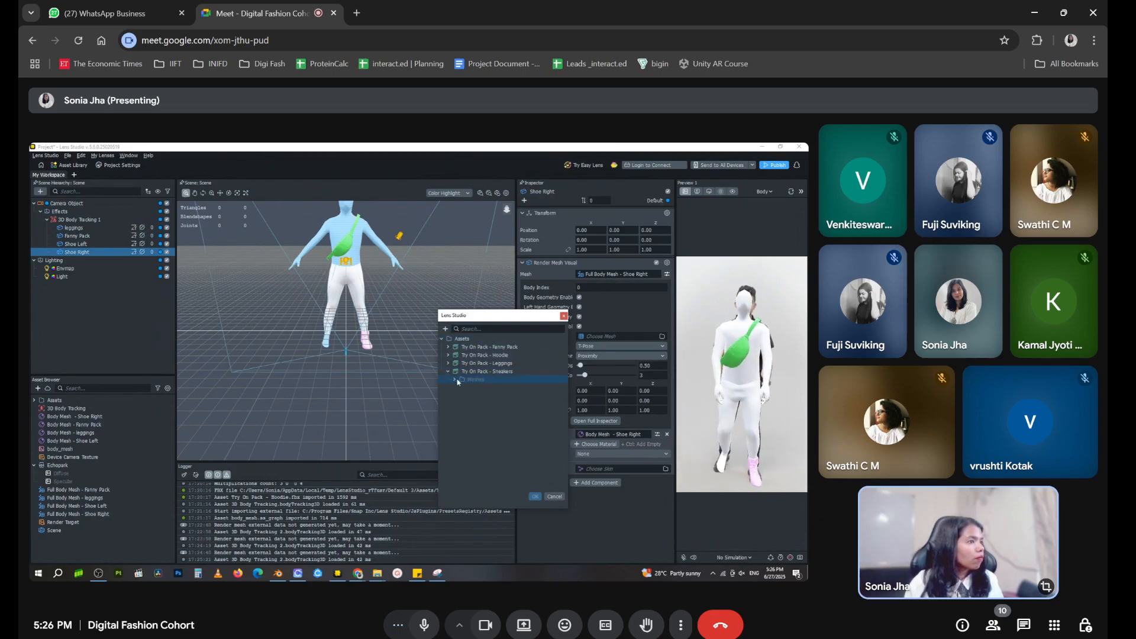
click(532, 498)
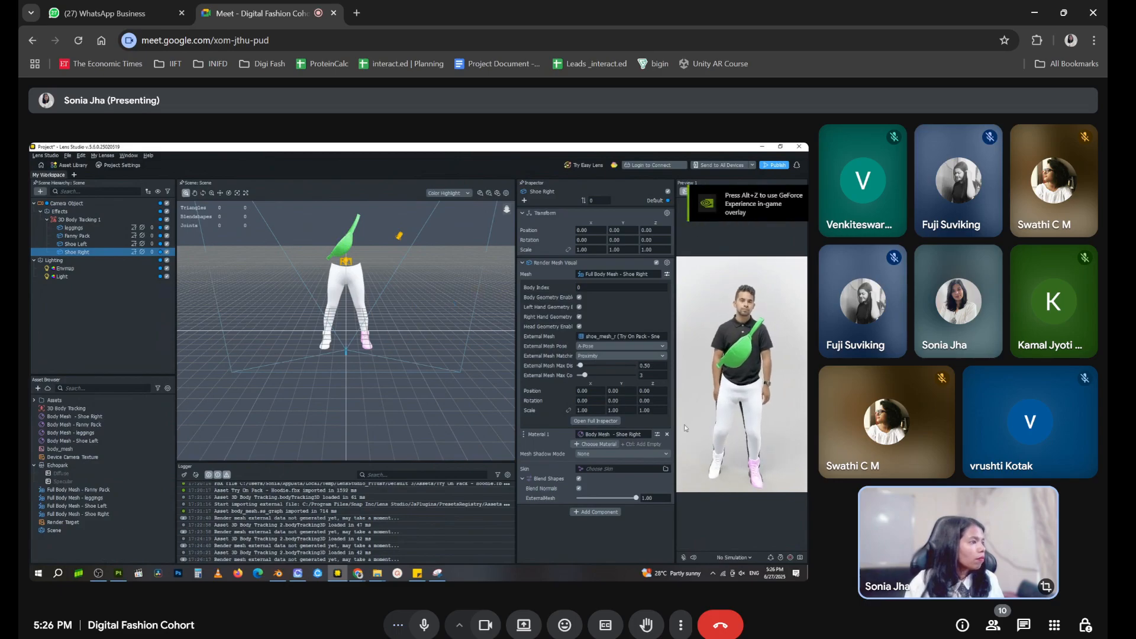
Change the base color of Shoe Right's material to light pink from the basic colors
click(651, 435)
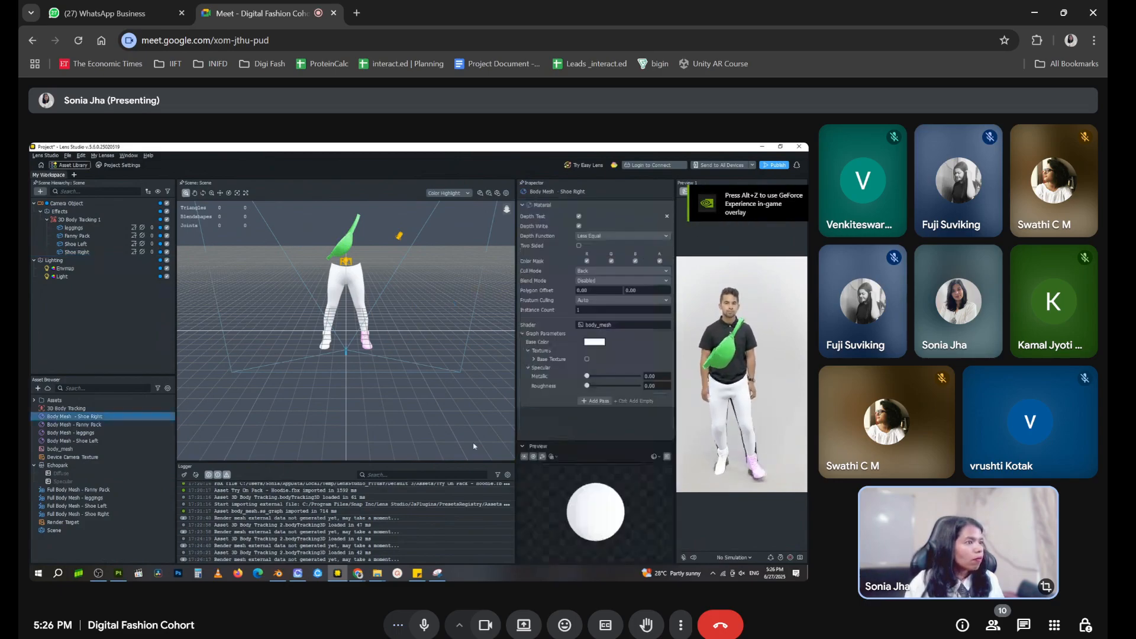
click(595, 342)
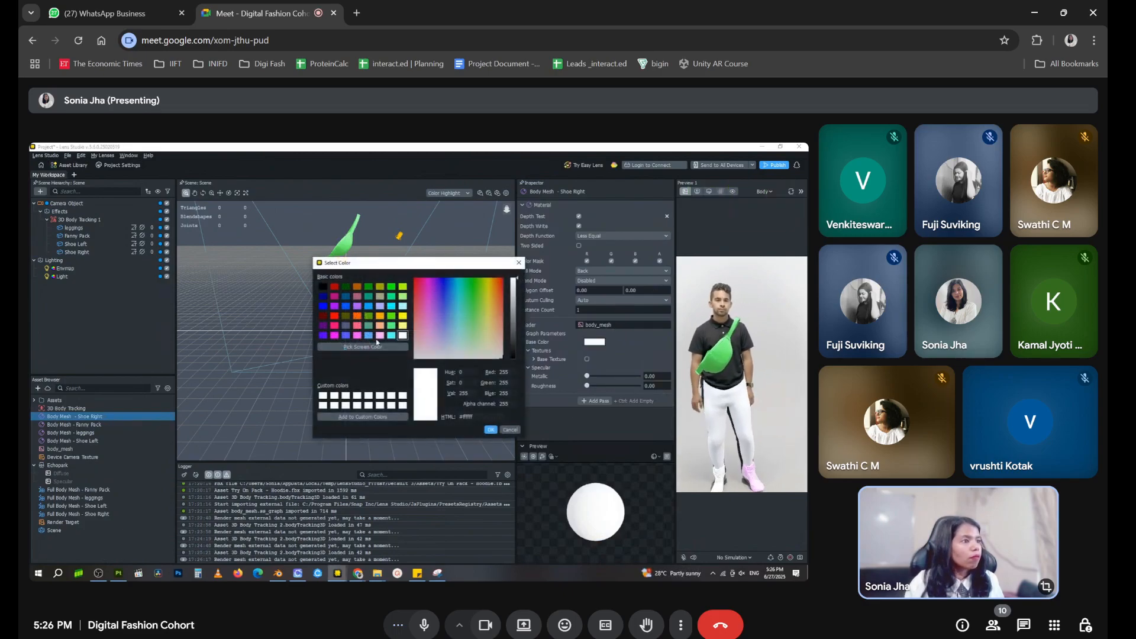
click(380, 335)
click(491, 429)
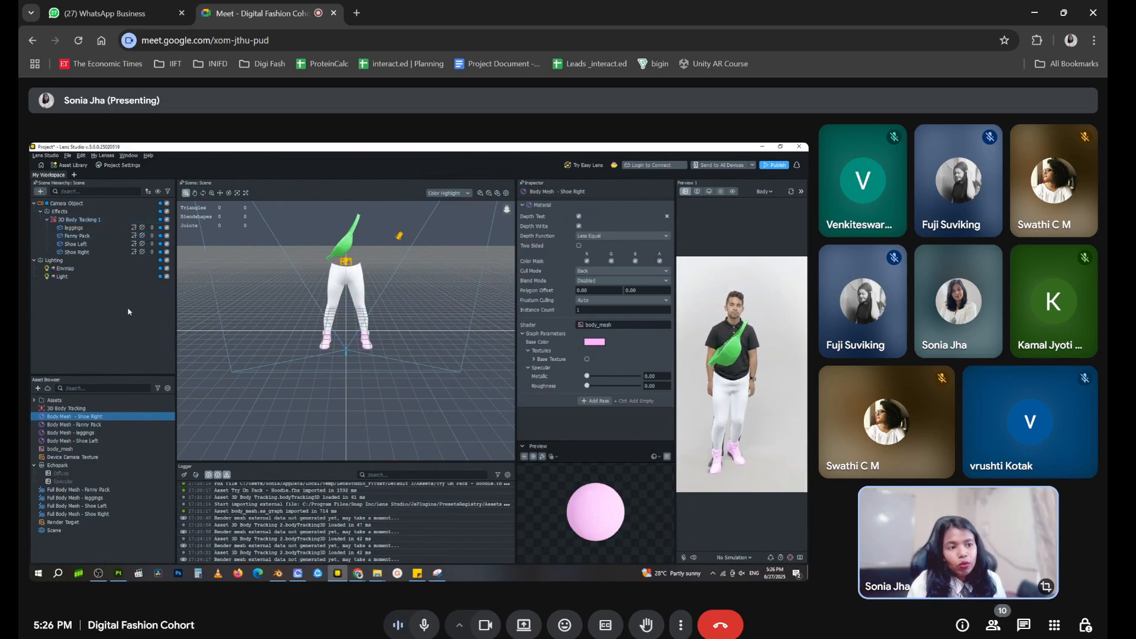
Add a Full Body Mesh named Occluder 1, place it under 3D Body Tracking 1 and delete its emptied tracking parent
click(41, 191)
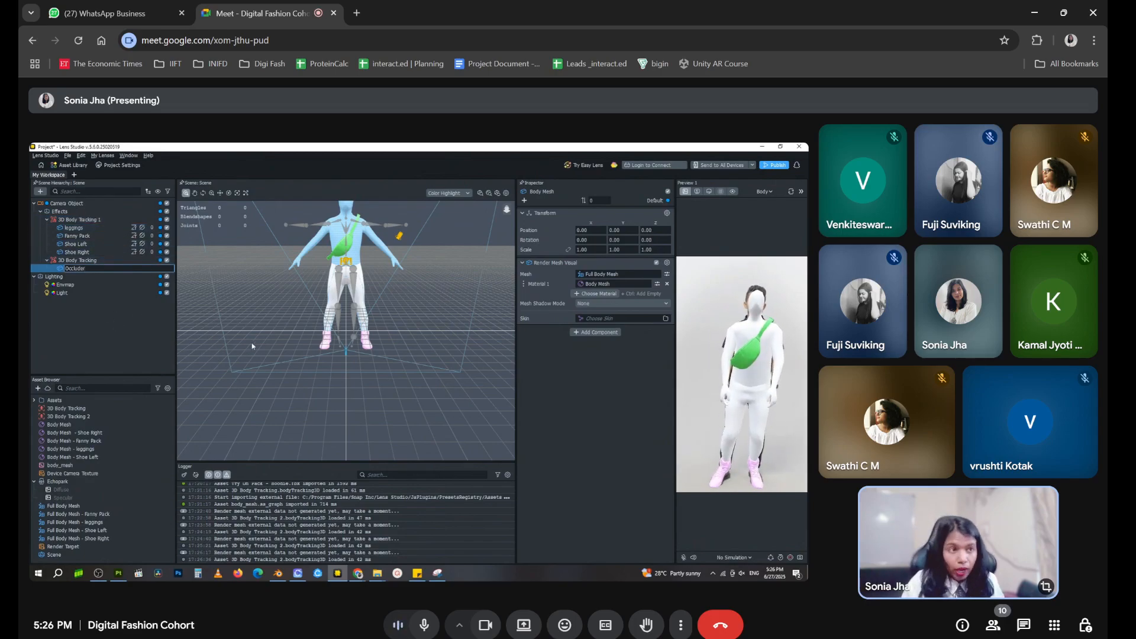
click(83, 260)
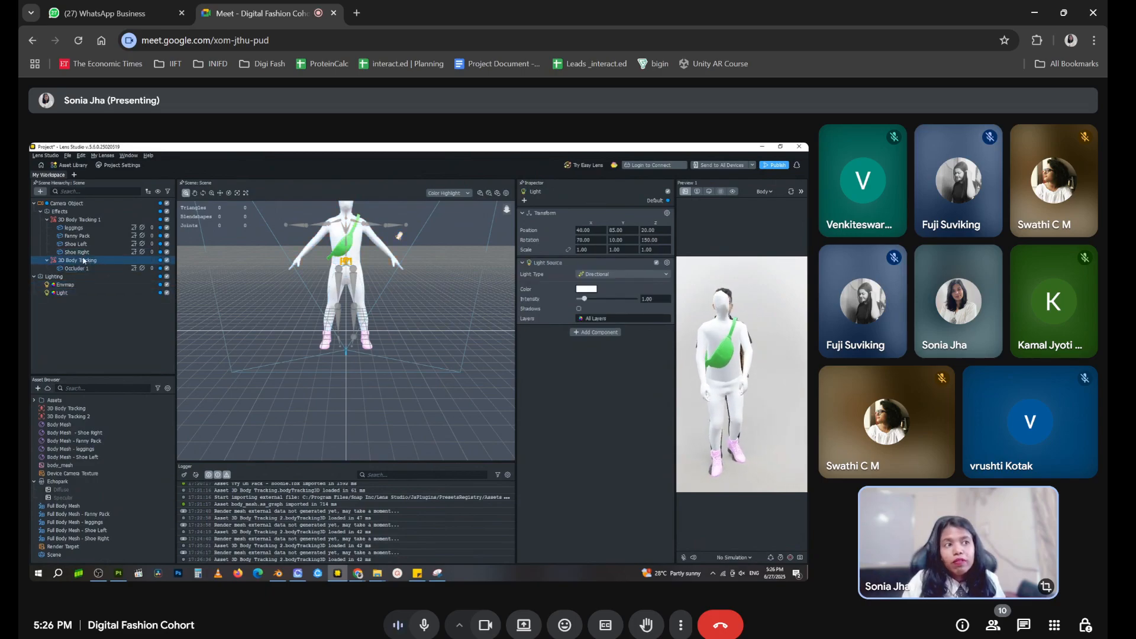
click(93, 269)
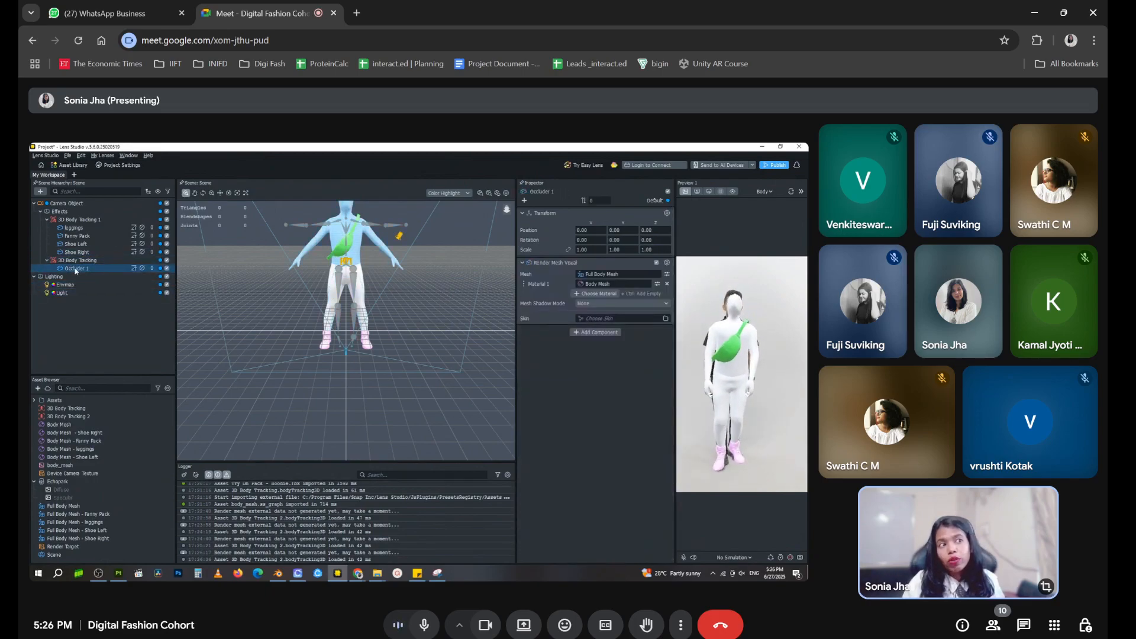
drag(75, 271, 103, 221)
click(111, 269)
key(Delete)
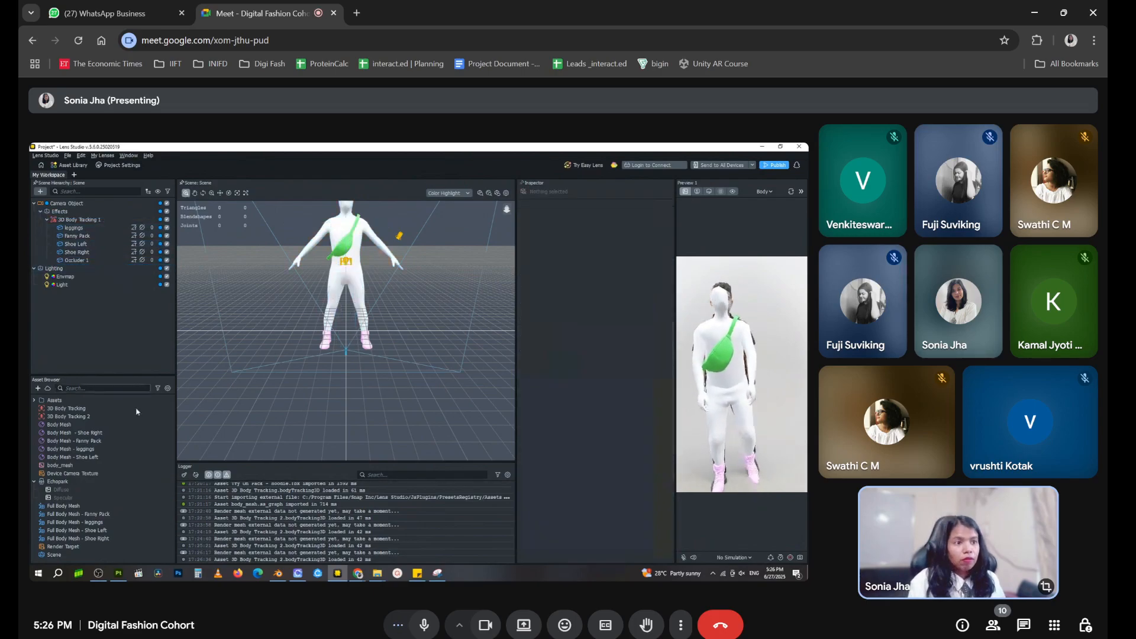
Delete the 3D Body Tracking 2 asset left over from adding the occluder mesh
click(105, 417)
key(Delete)
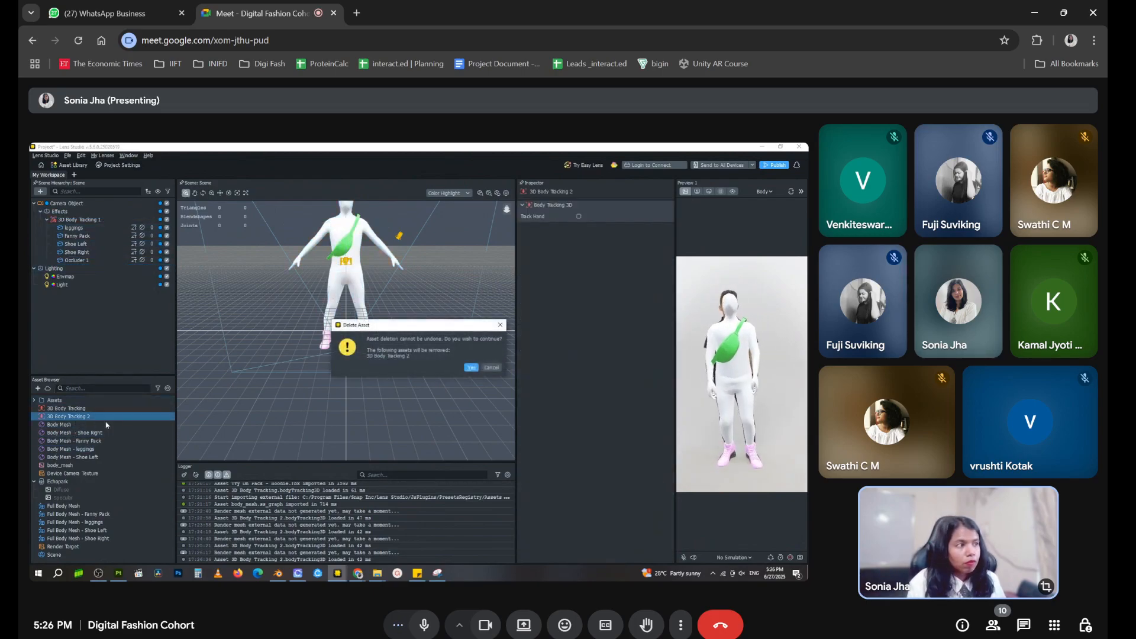
click(472, 369)
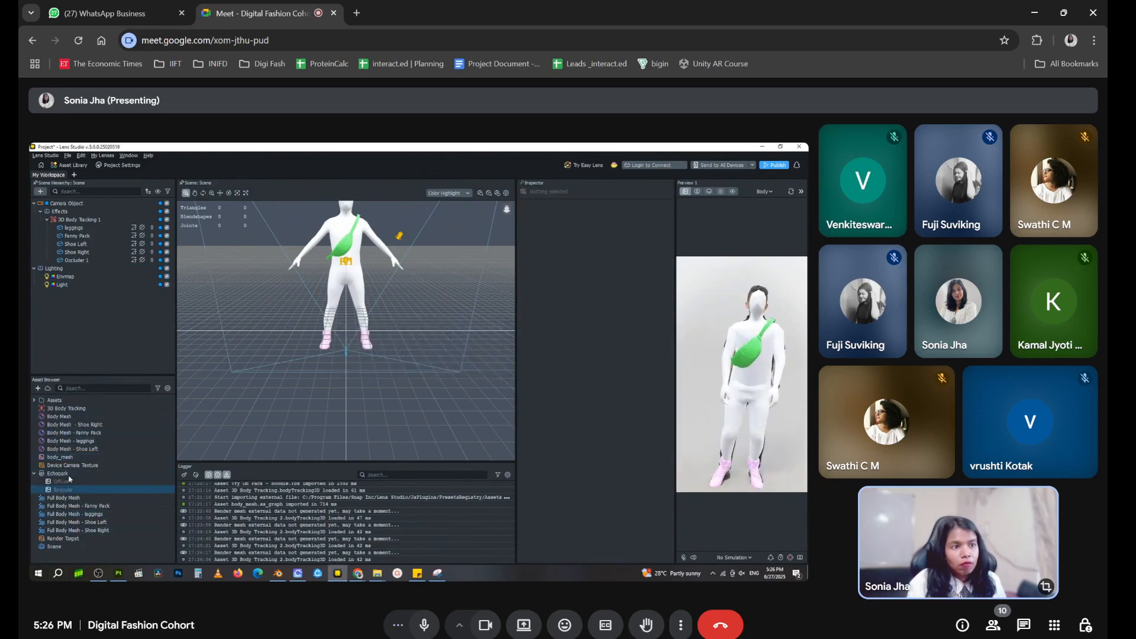
Rename the new Body Mesh material as "Body Mesh - Occluder" and the new Full Body Mesh asset as "Full Body Mesh - Occluder"
click(69, 417)
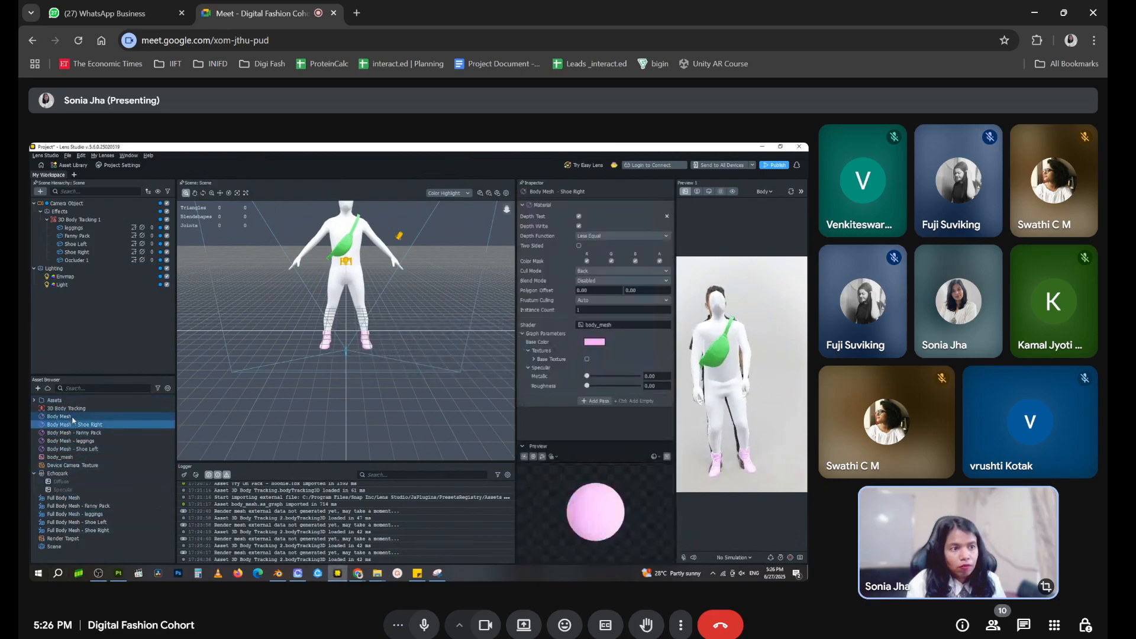
key(F2)
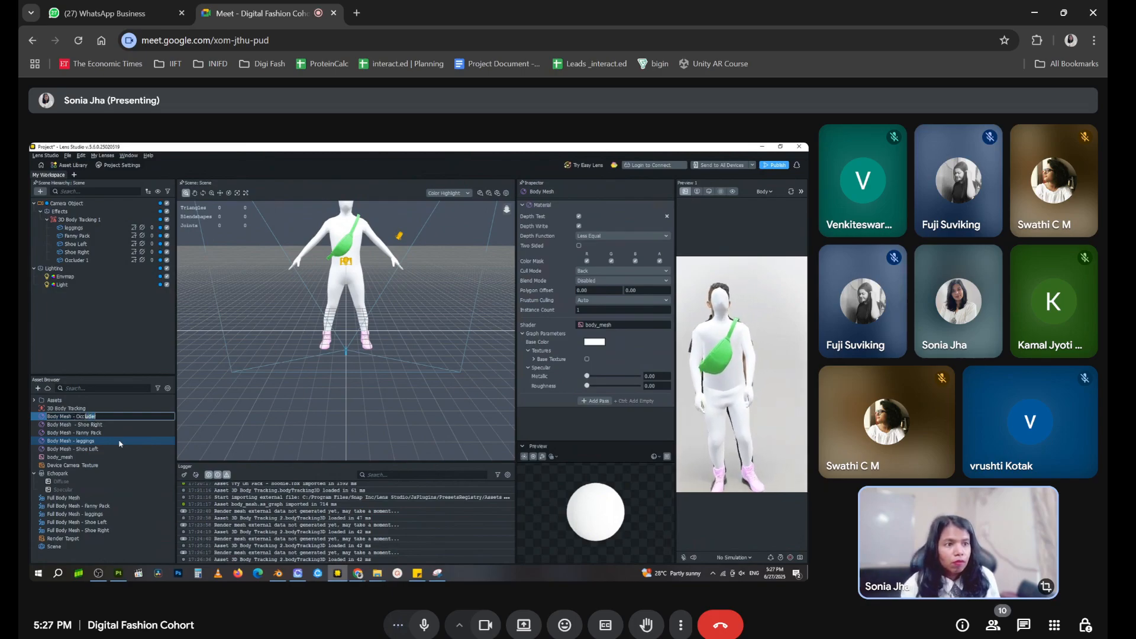
key(Return)
click(111, 498)
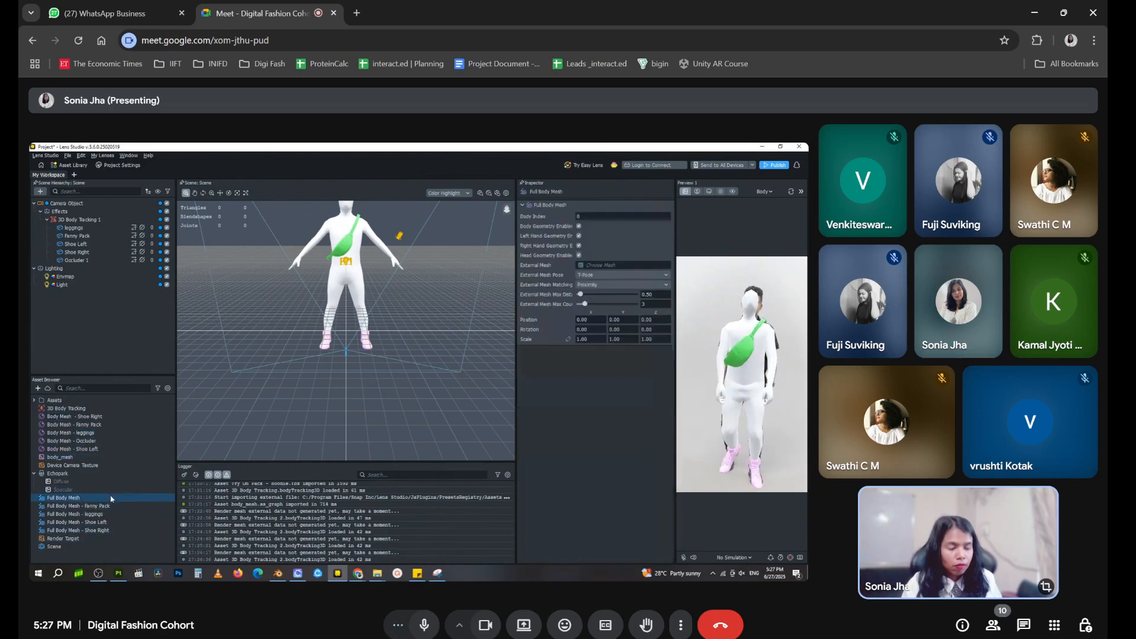
click(111, 497)
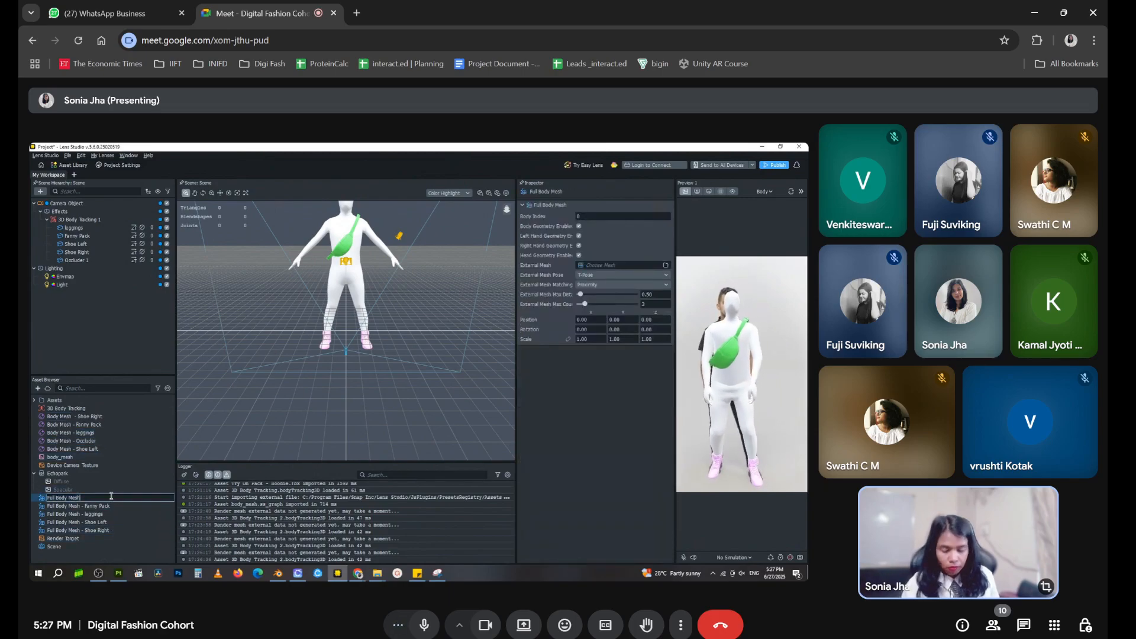
key(Return)
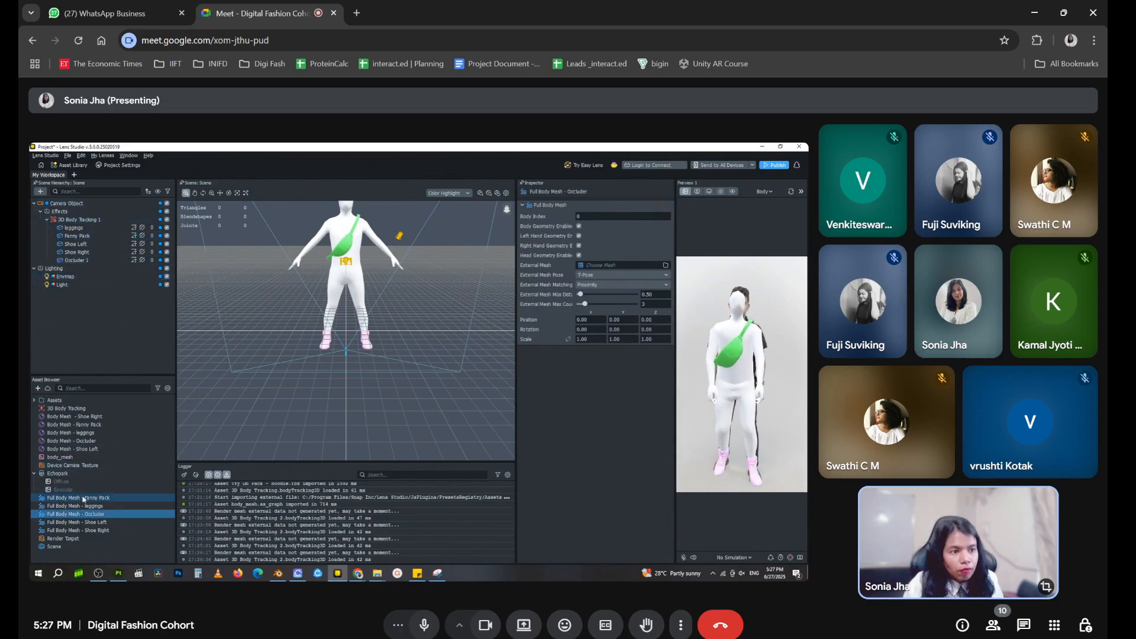
Add an Occluder material to the project assets and name it Occluder 1
click(38, 389)
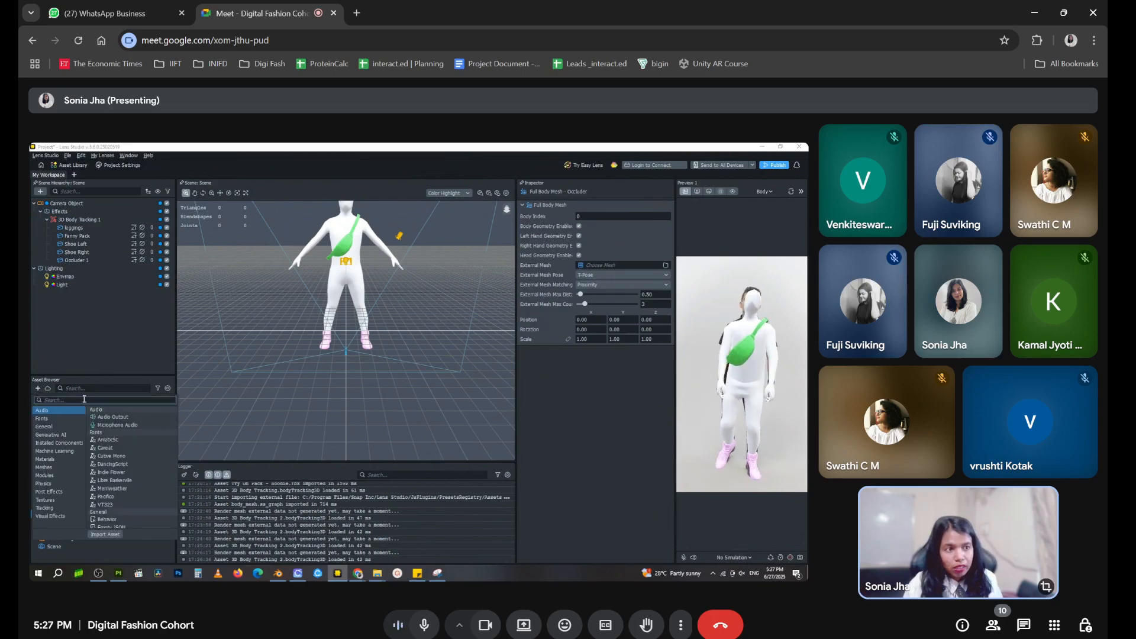
text(Occluder)
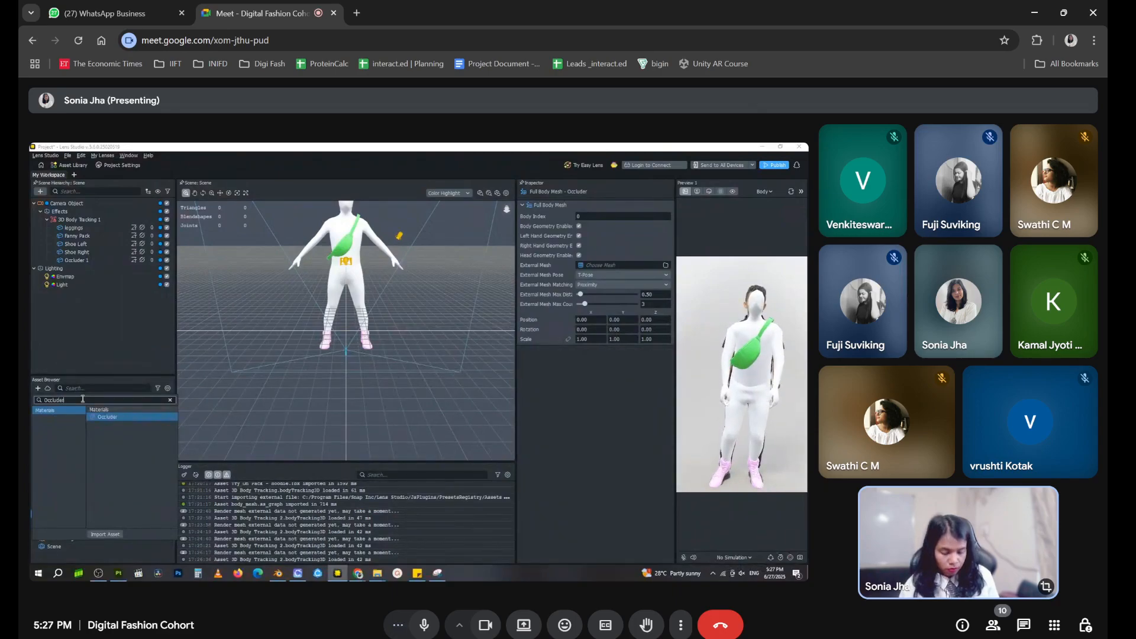
key(Return)
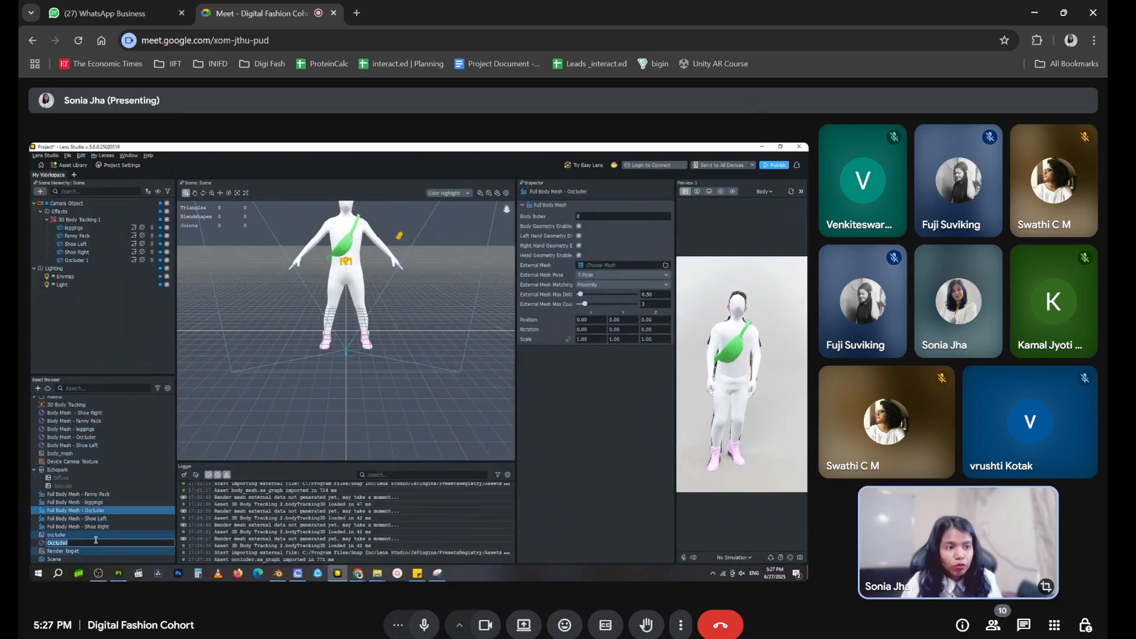
text(2)
key(Return)
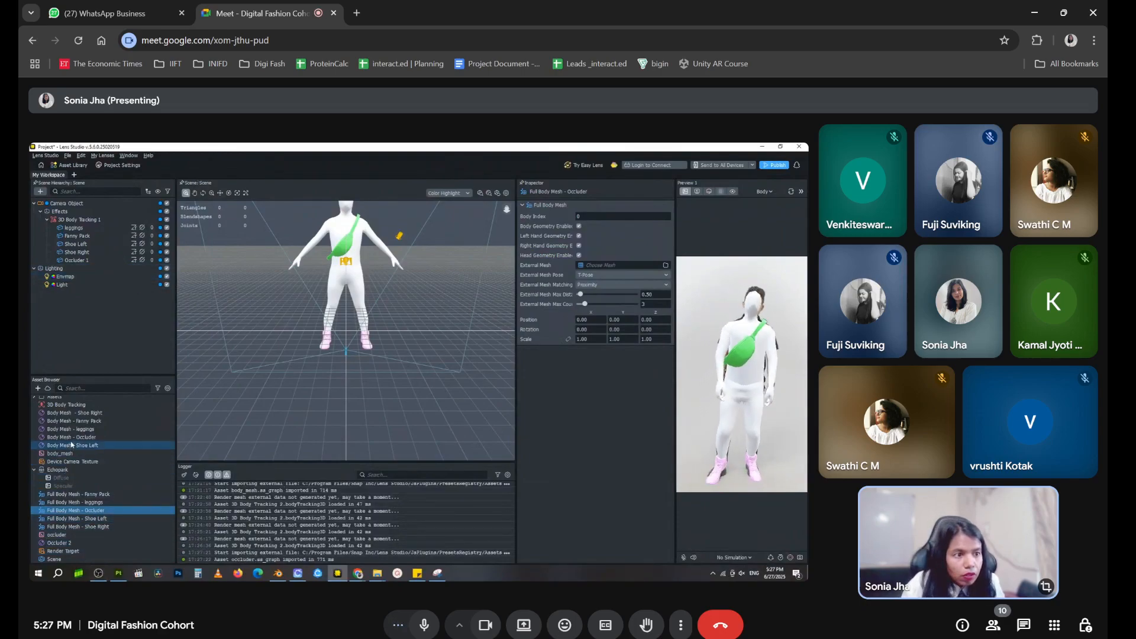
click(67, 543)
click(79, 544)
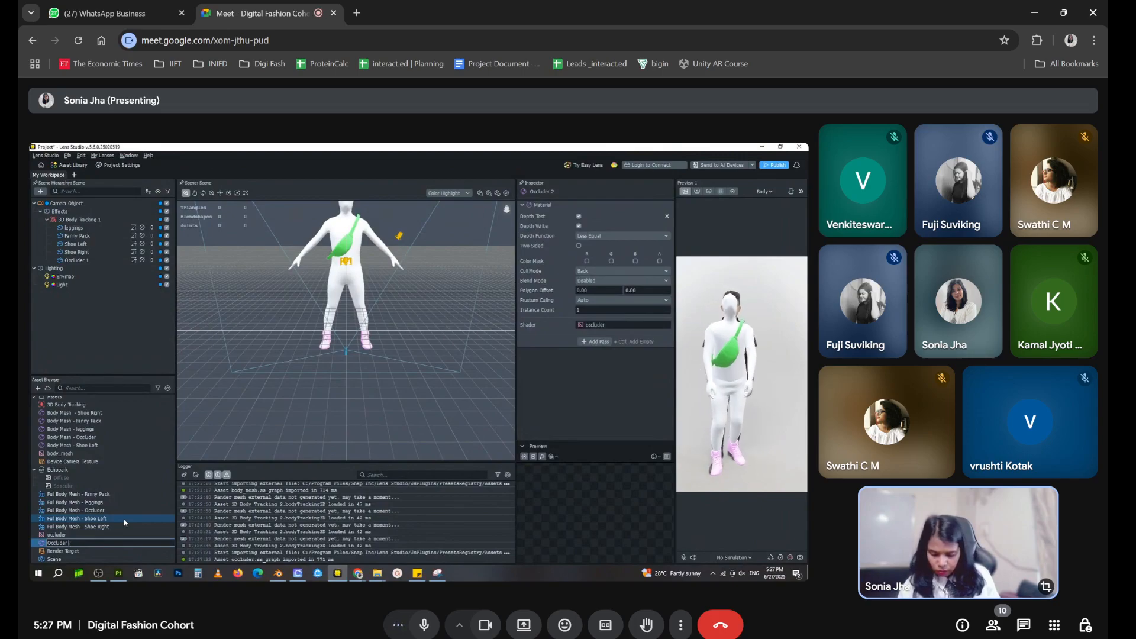
text(Occluder 1)
key(Return)
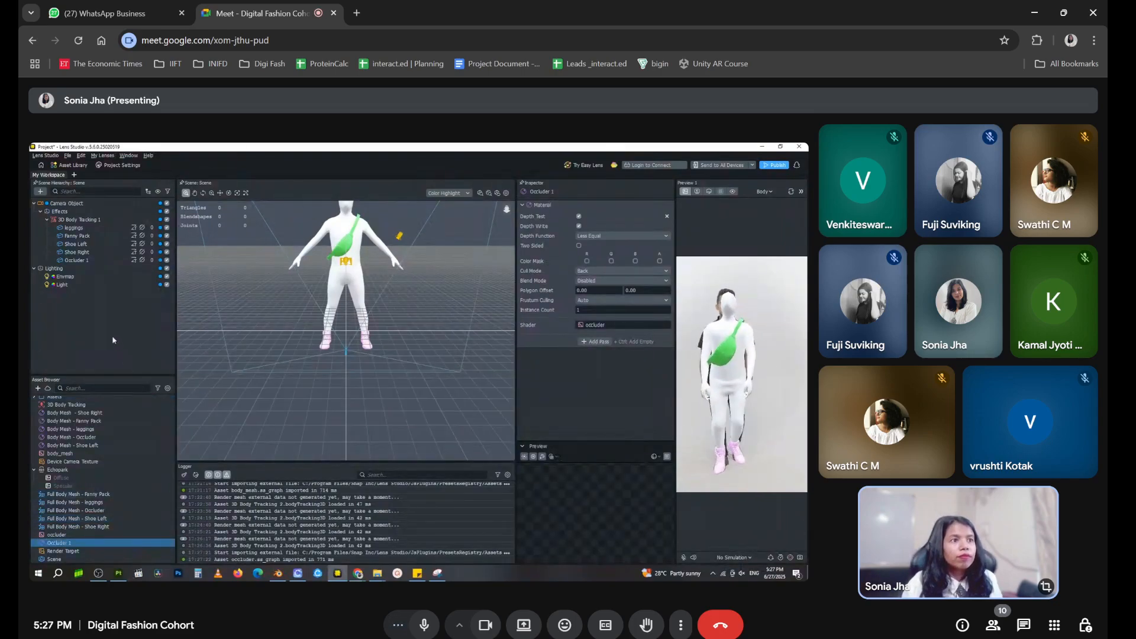
Replace the material of the Occluder 1 body mesh object with the Occluder 1 material
click(86, 263)
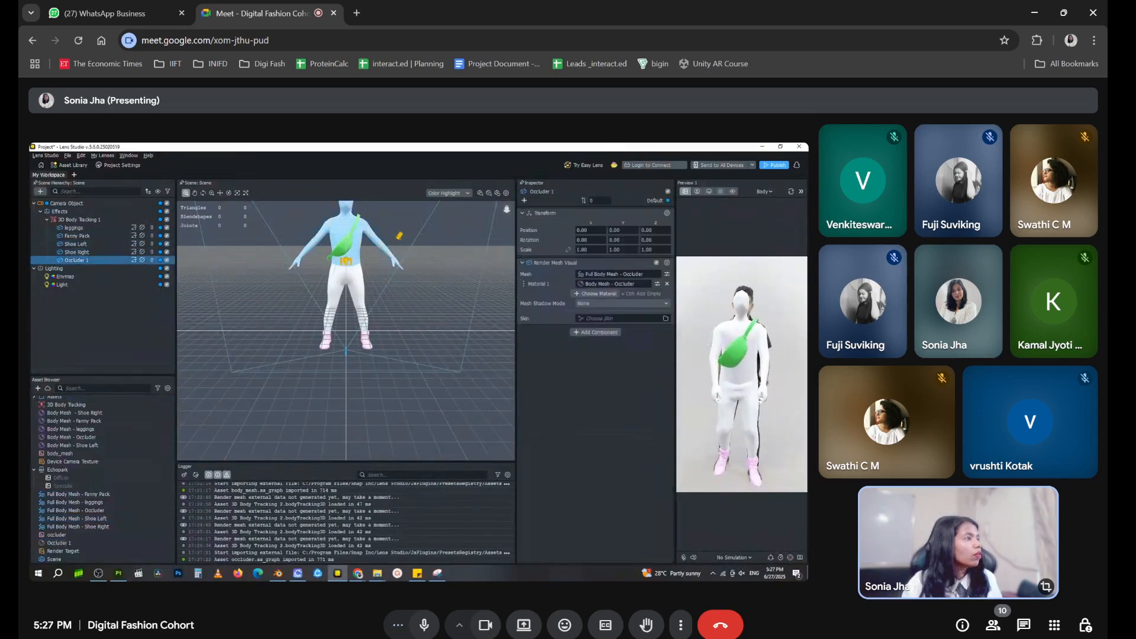
click(658, 284)
click(615, 284)
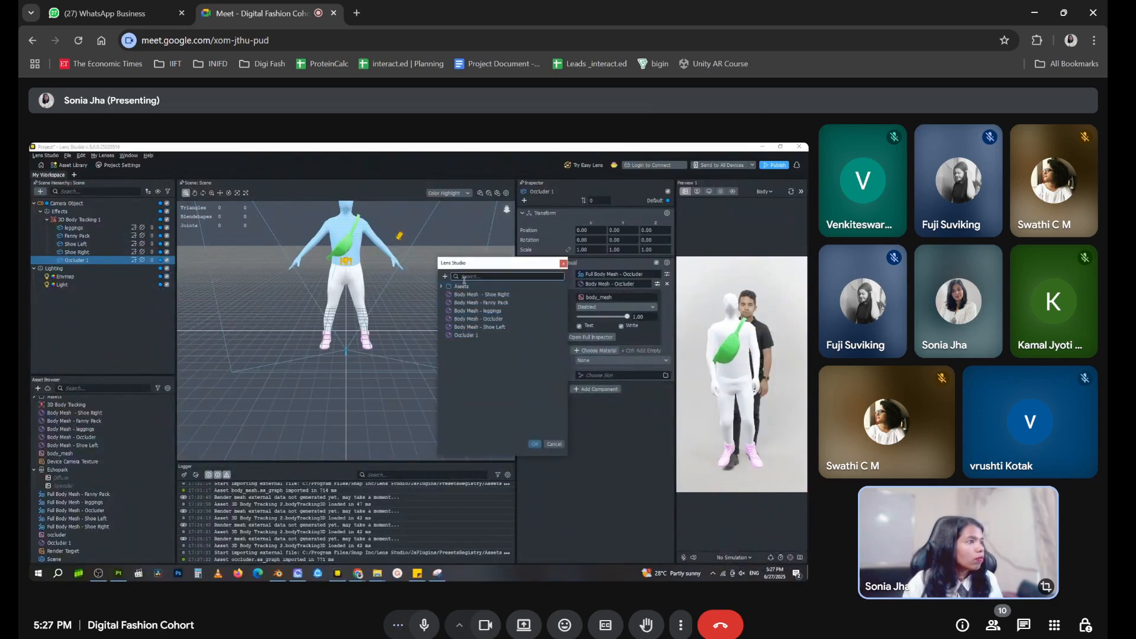
click(466, 335)
click(535, 444)
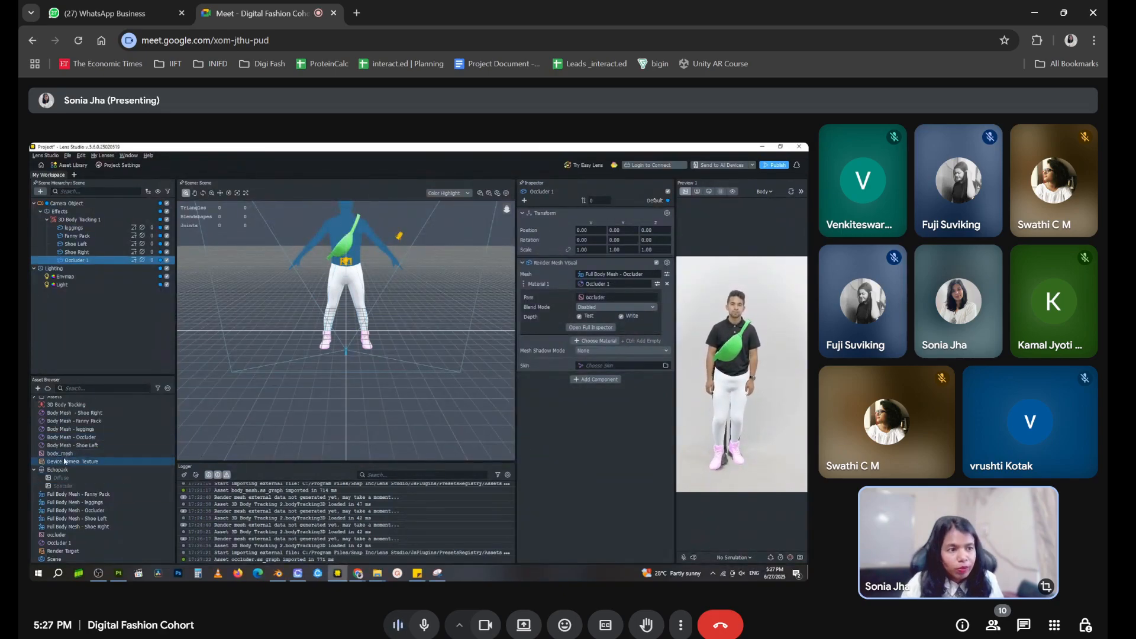
Delete the unused Body Mesh - Occluder material from the project assets
click(76, 438)
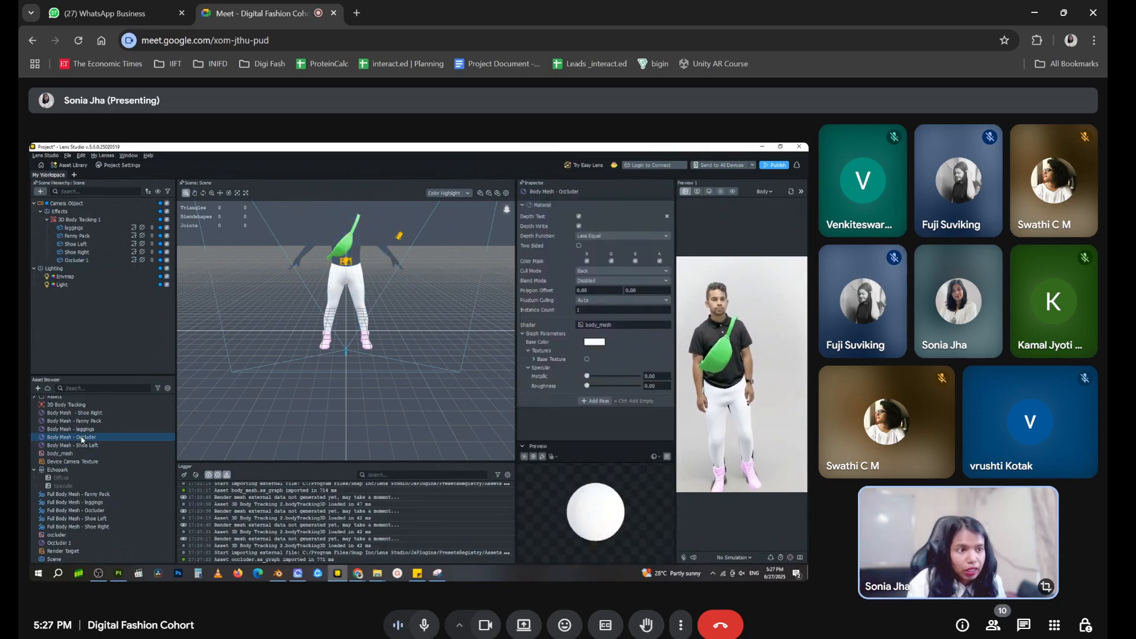
key(Delete)
click(471, 367)
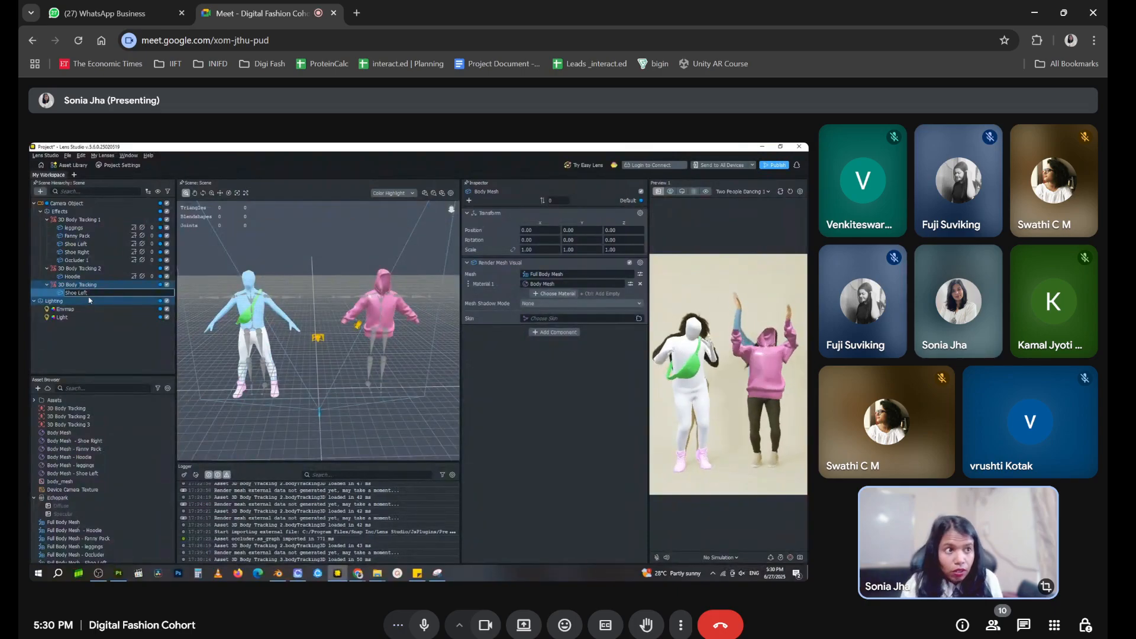
Name the newly added body mesh under the third 3D Body Tracking object Shoe Left 2
text(2)
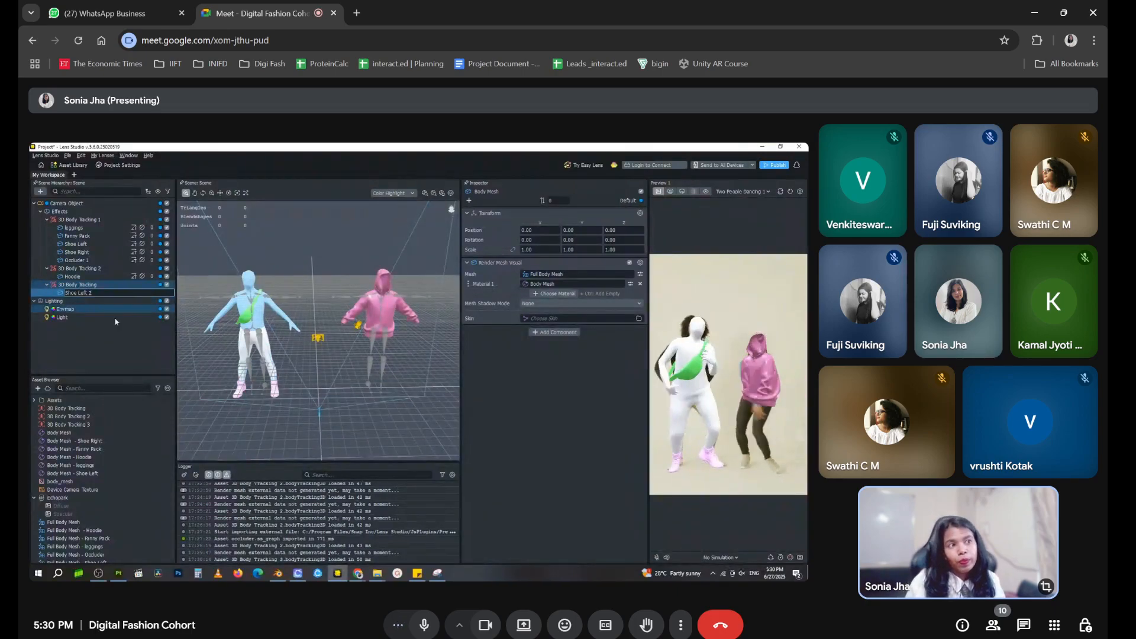
click(116, 347)
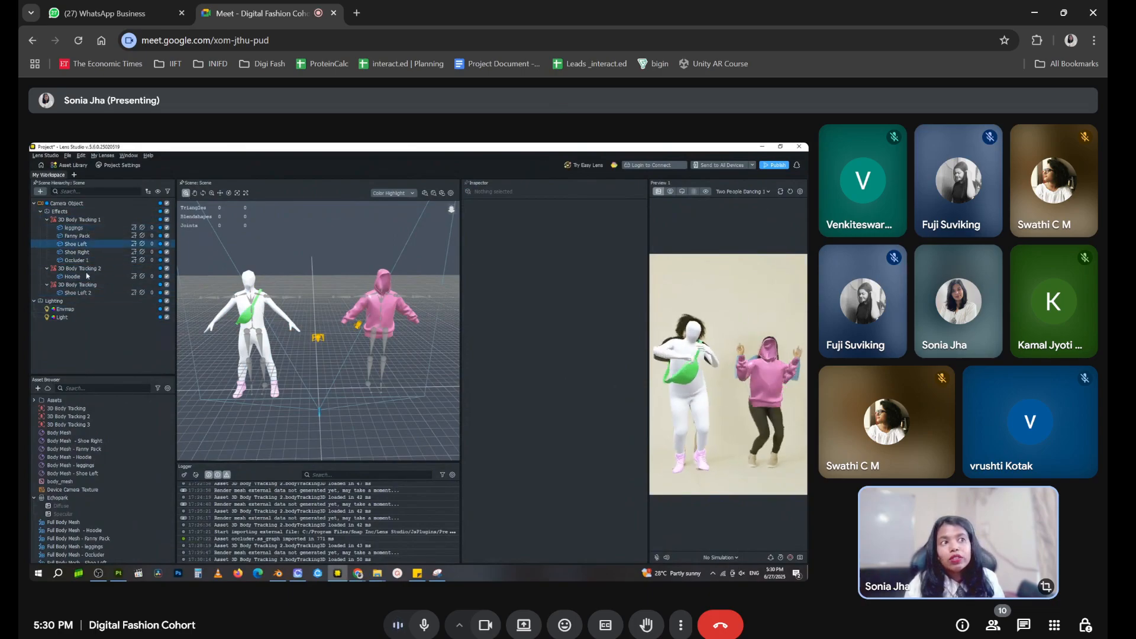
Rename the Shoe Left object under 3D Body Tracking 1 as Shoe Left 1
click(103, 246)
right_click(104, 246)
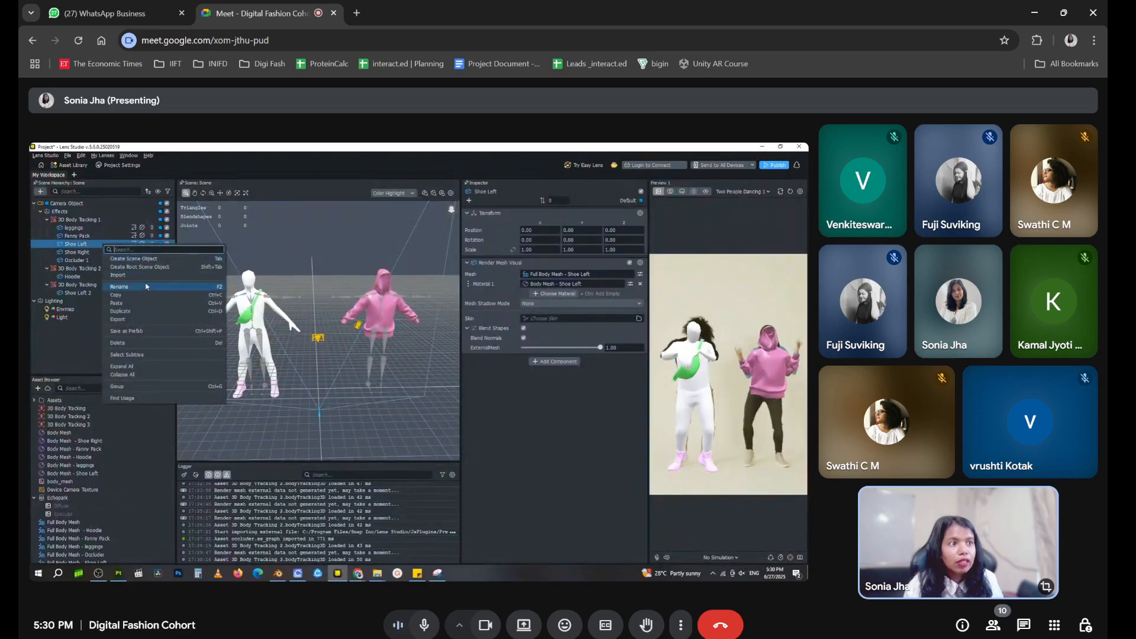
click(146, 288)
click(112, 244)
text(1)
click(83, 317)
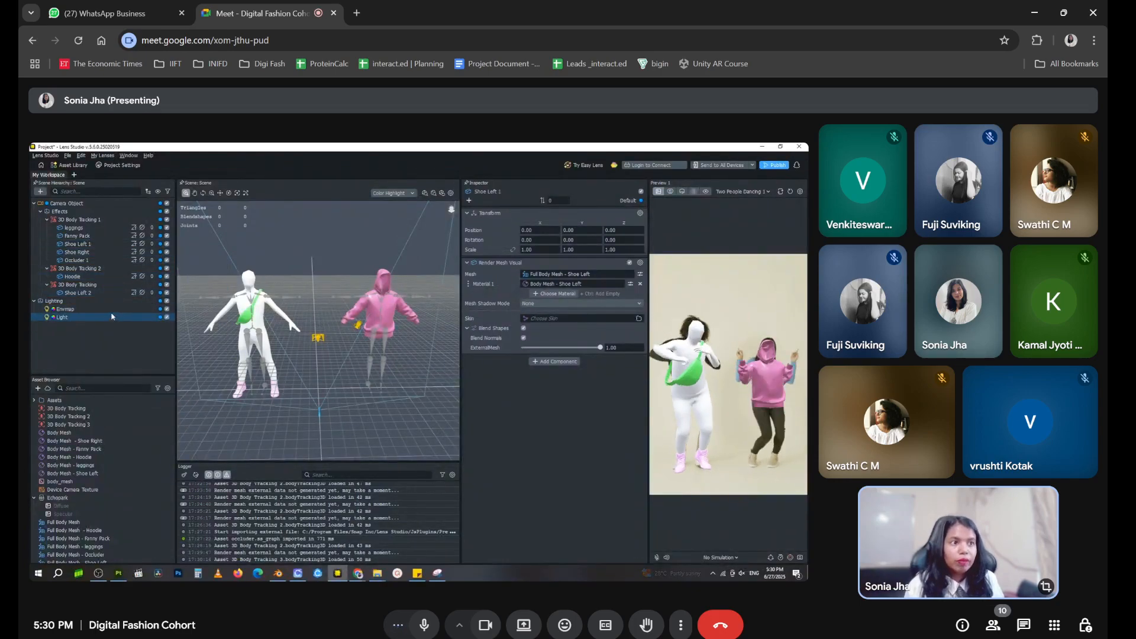
Assign the left shoe mesh from Try On Pack - Sneakers as the external mesh of Shoe Left 2
click(80, 293)
click(640, 275)
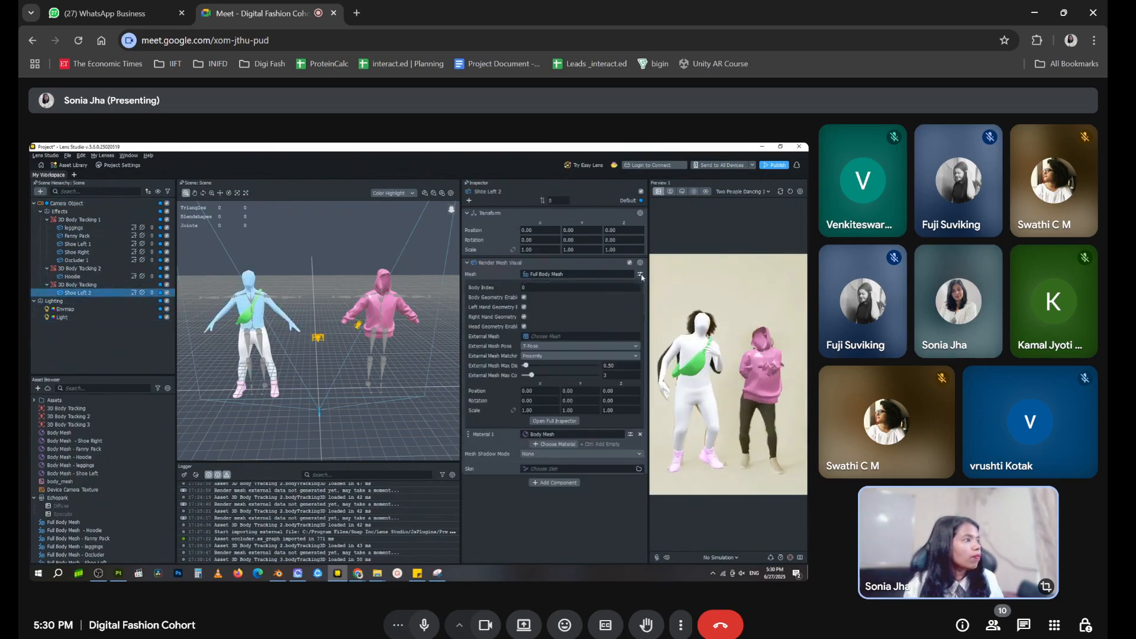
click(635, 336)
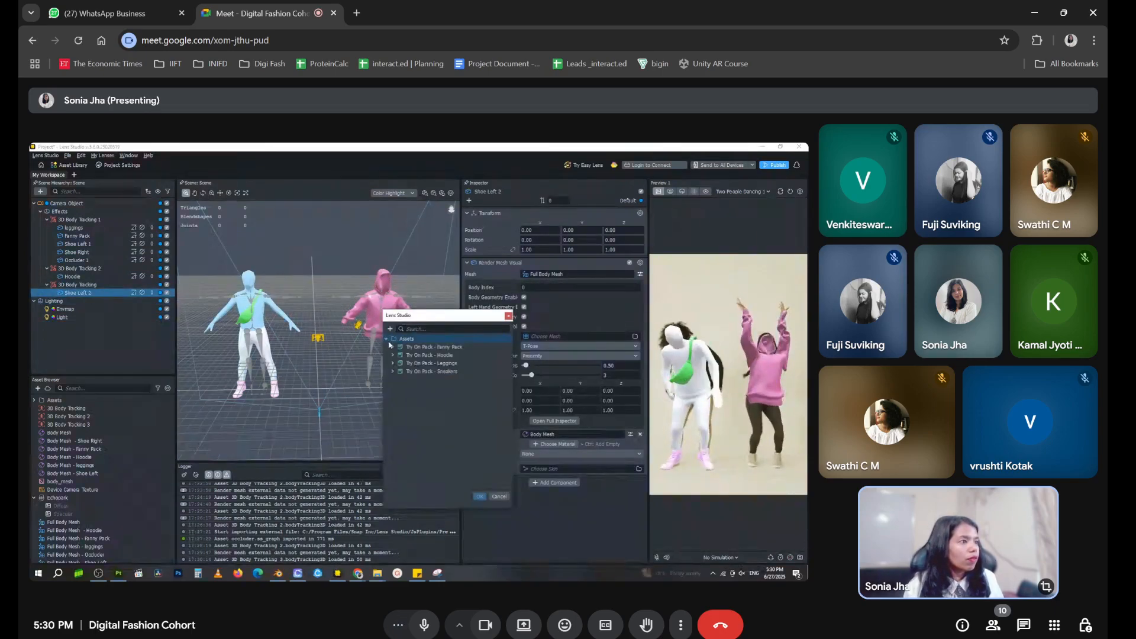
click(439, 364)
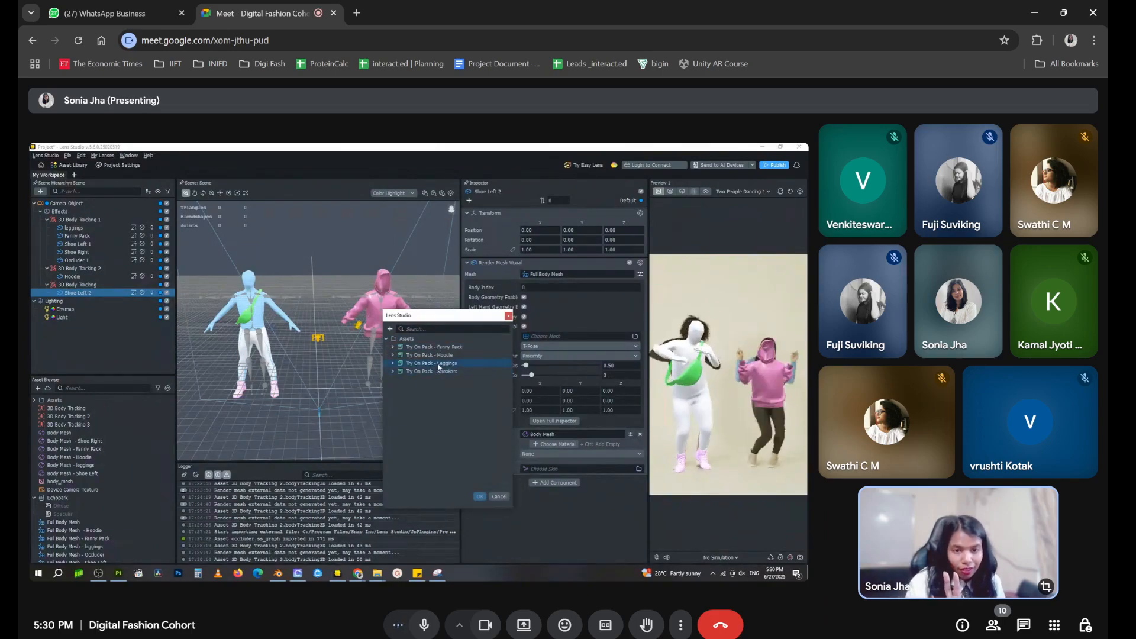
click(393, 371)
click(399, 379)
click(431, 388)
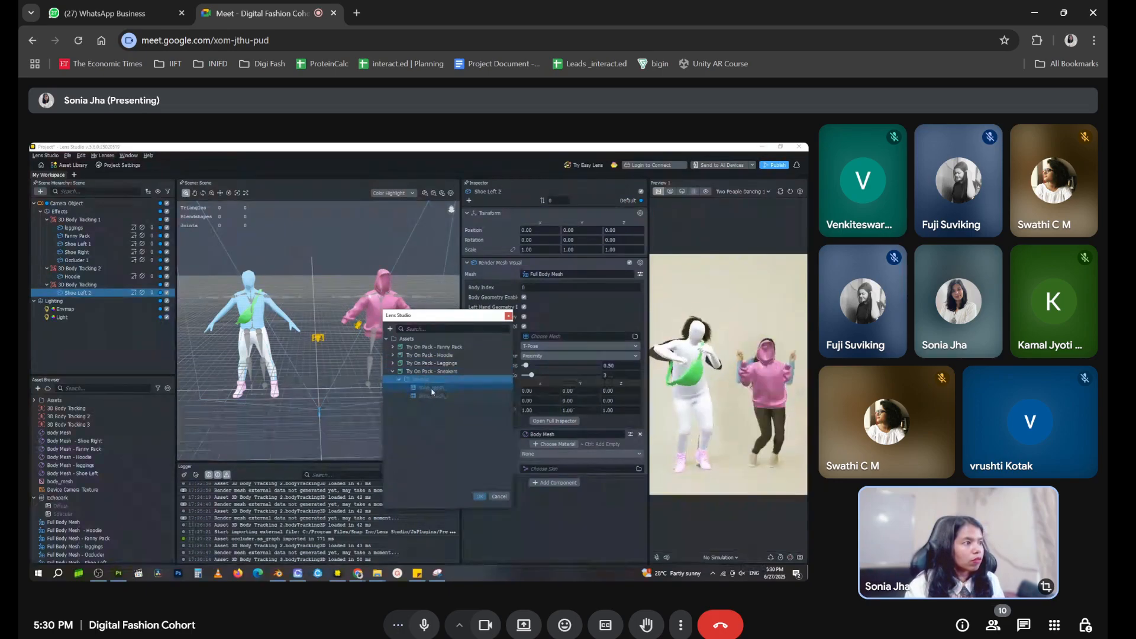
click(480, 497)
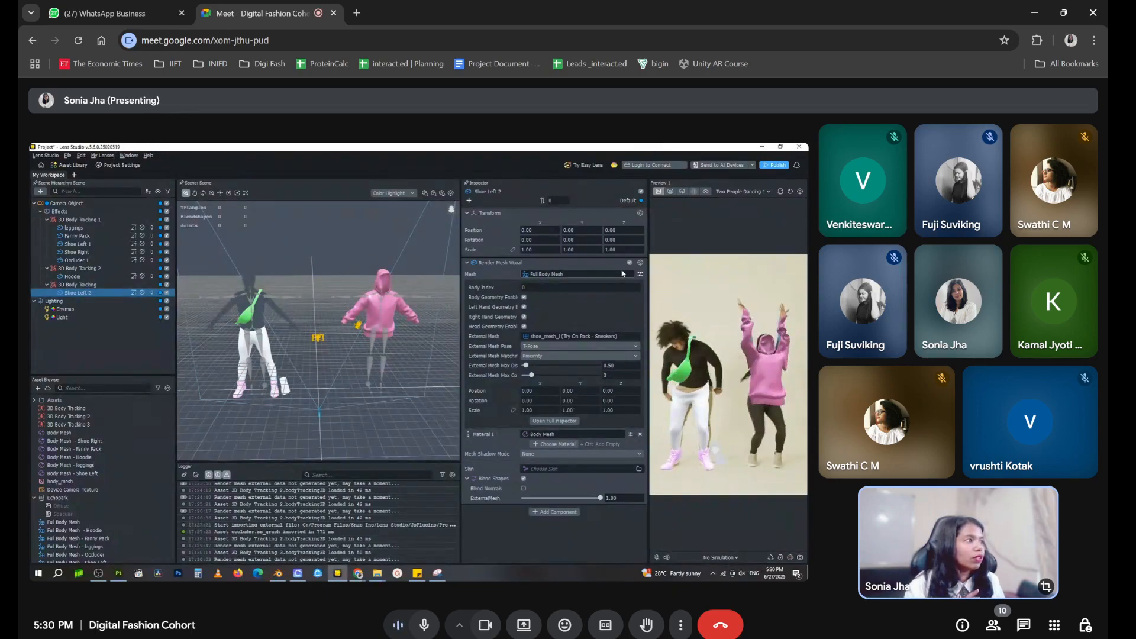
Set Shoe Left 2's body index to 1 and its external mesh pose to A-Pose
click(638, 287)
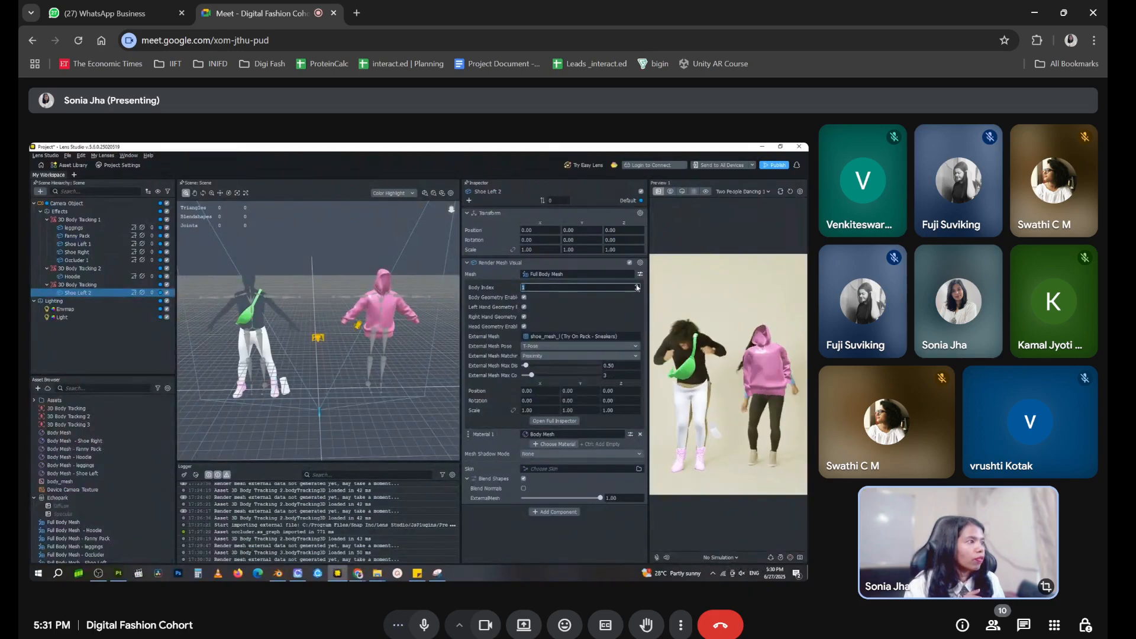
click(566, 348)
click(566, 350)
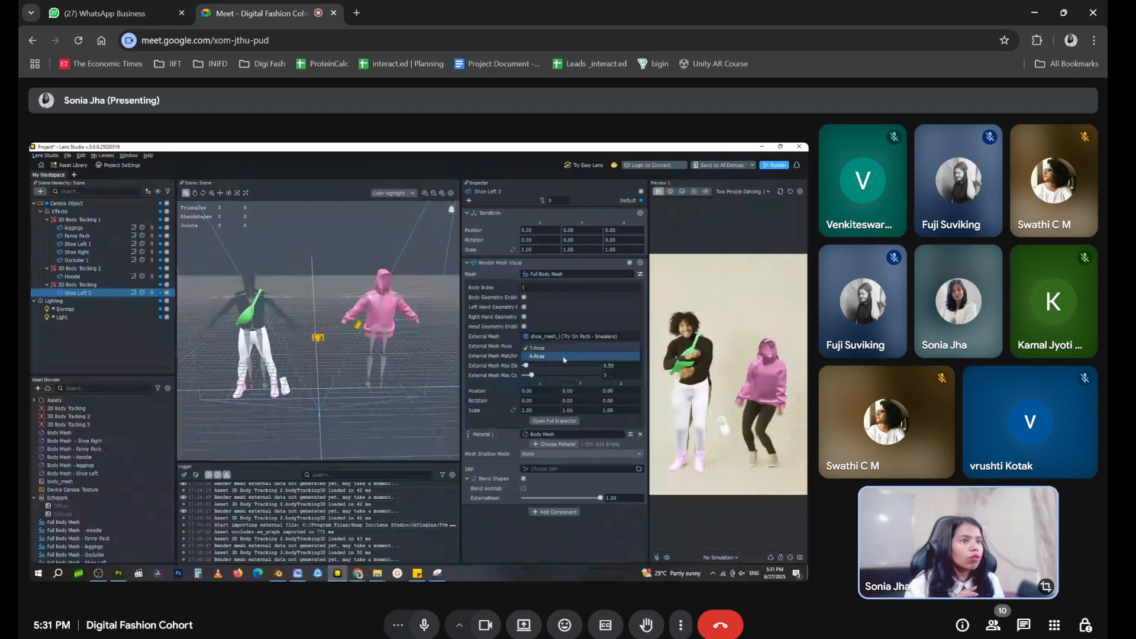
Move Shoe Left 2 under 3D Body Tracking 2 and delete the emptied third 3D Body Tracking object
click(84, 286)
click(86, 294)
drag(89, 292, 96, 270)
click(91, 294)
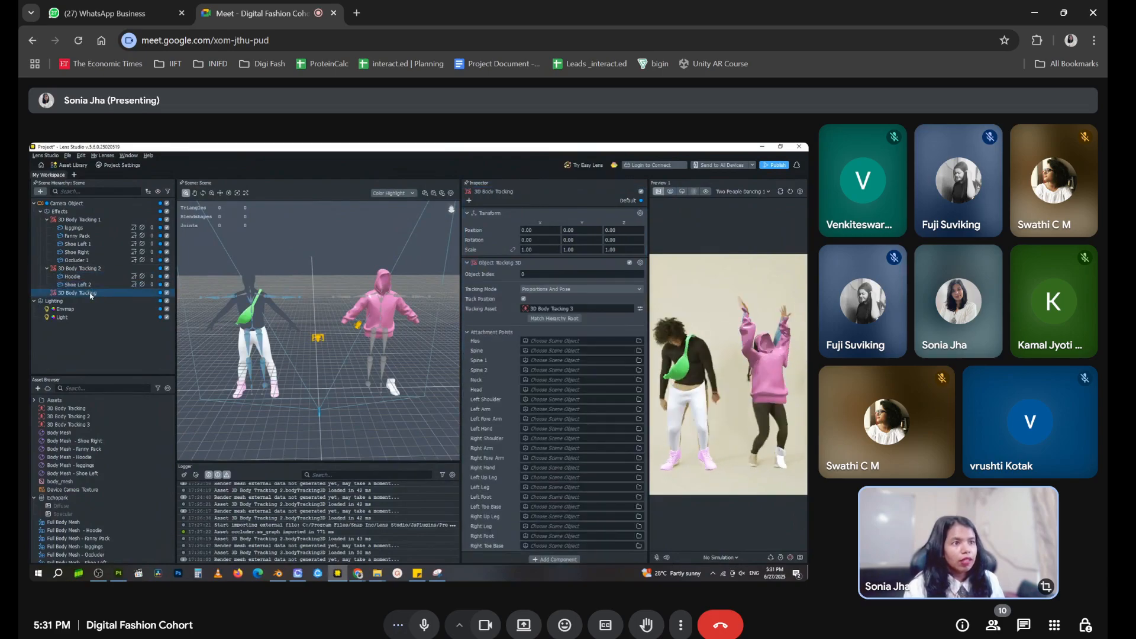
key(Delete)
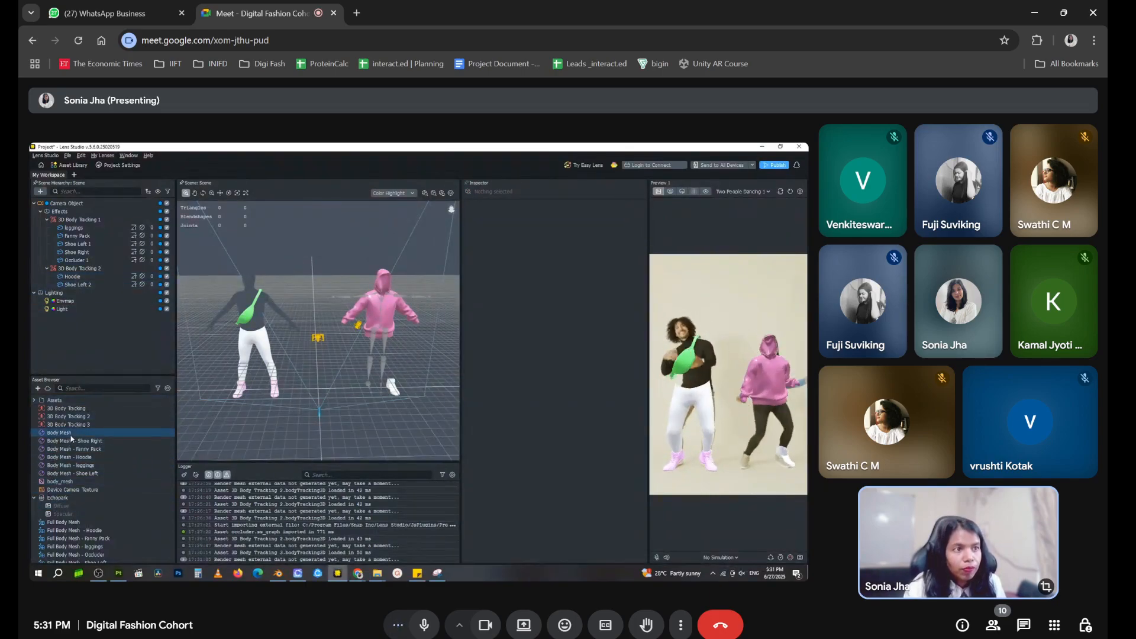
Rename the new Body Mesh material asset as Body Mesh - Shoe Left 2, reusing the scene object's name
click(90, 285)
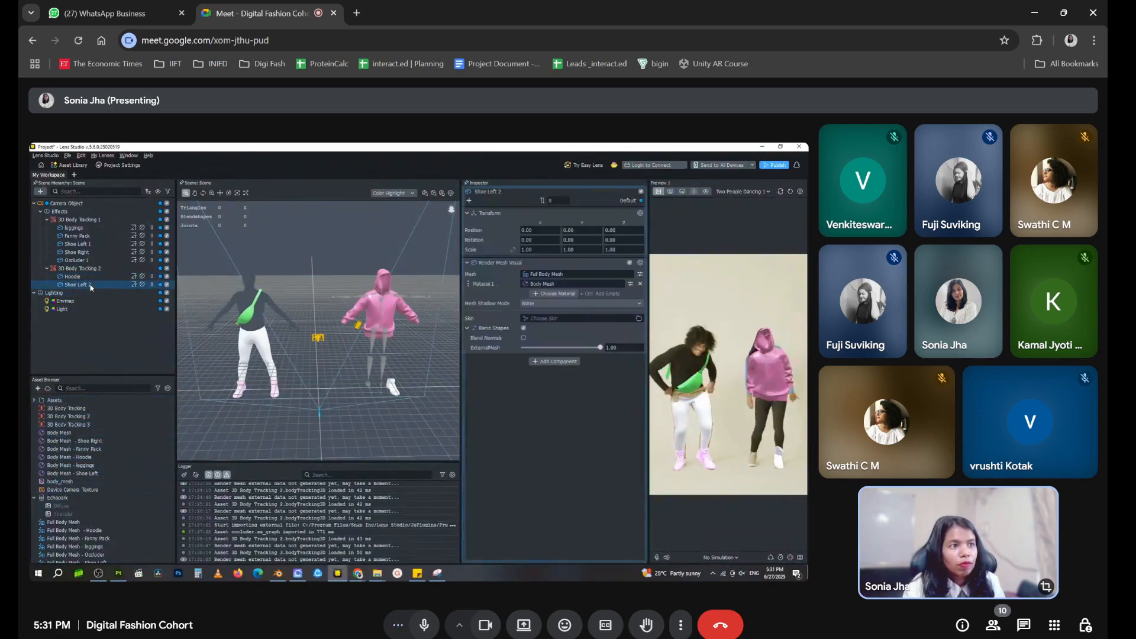
right_click(90, 285)
click(131, 328)
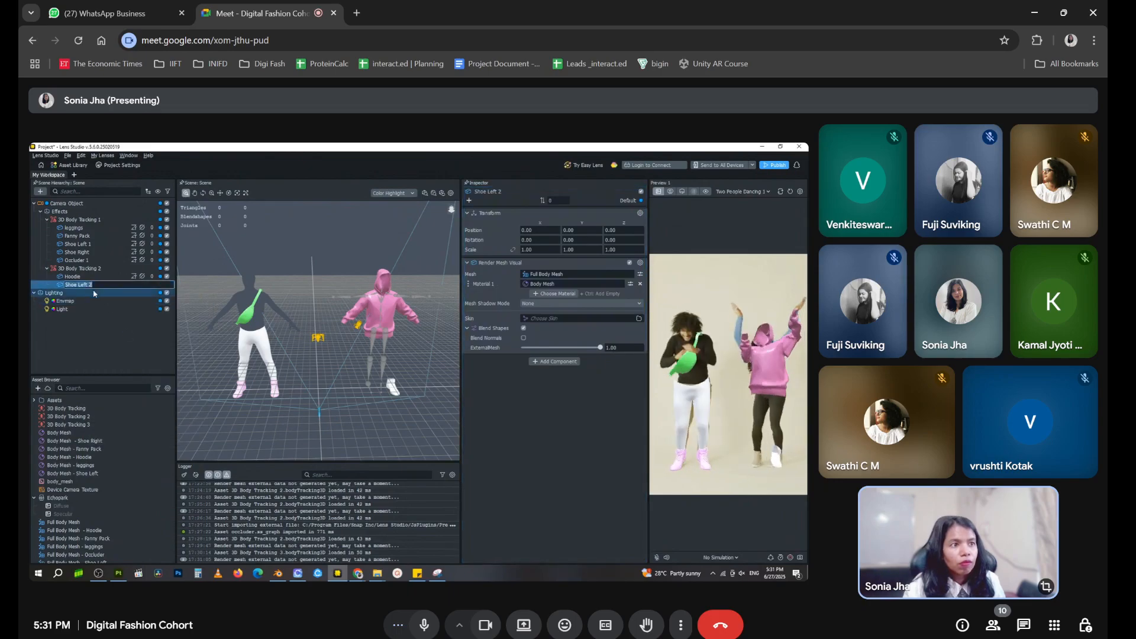
click(83, 435)
click(82, 436)
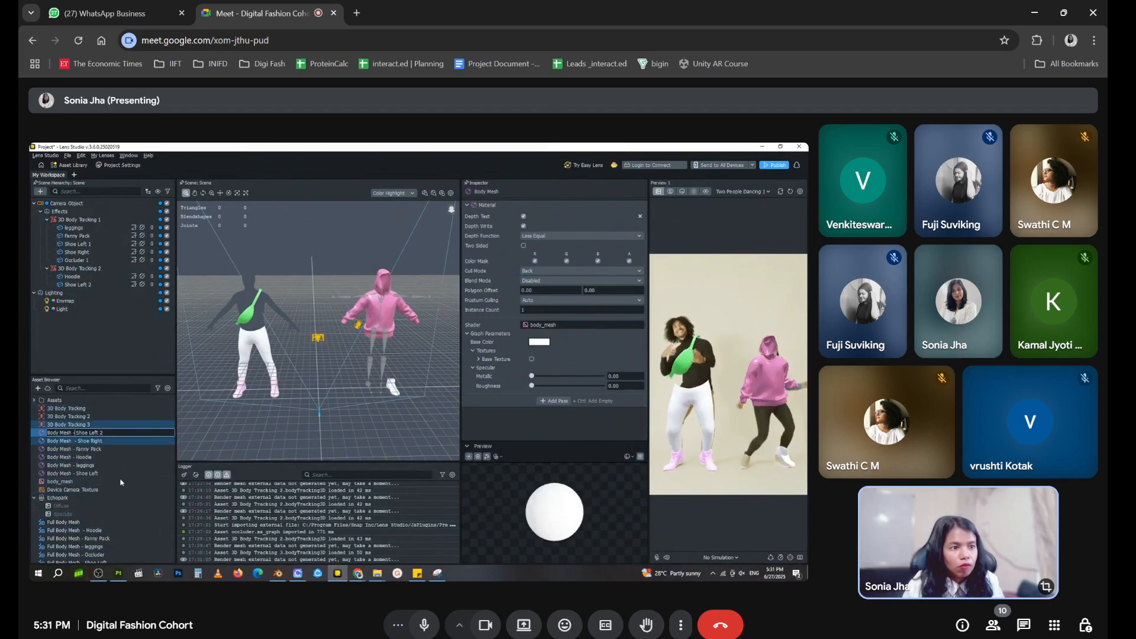
Rename the new Full Body Mesh asset as Full Body Mesh - Shoe Left 2
scroll(119, 481, down, 2)
click(104, 478)
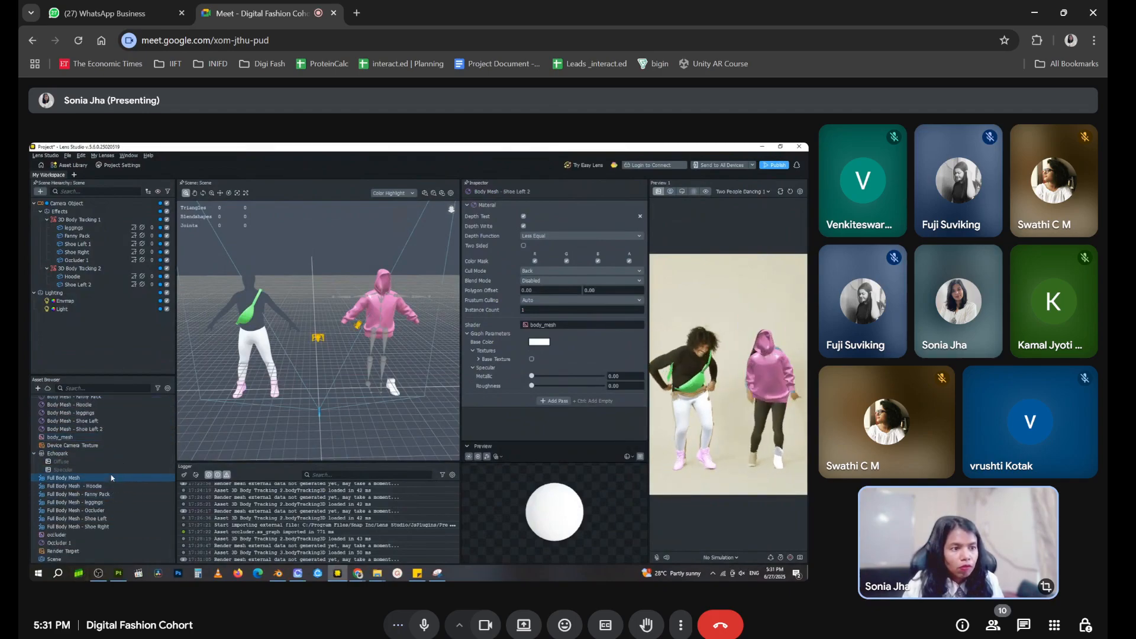
click(104, 475)
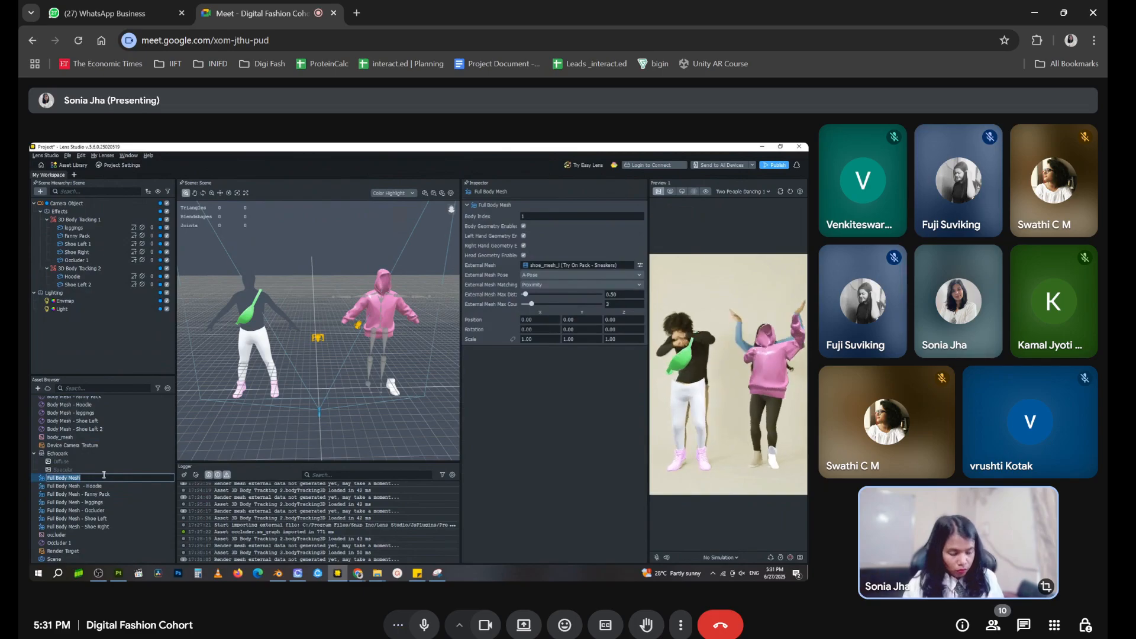
text(Shoe Left 2)
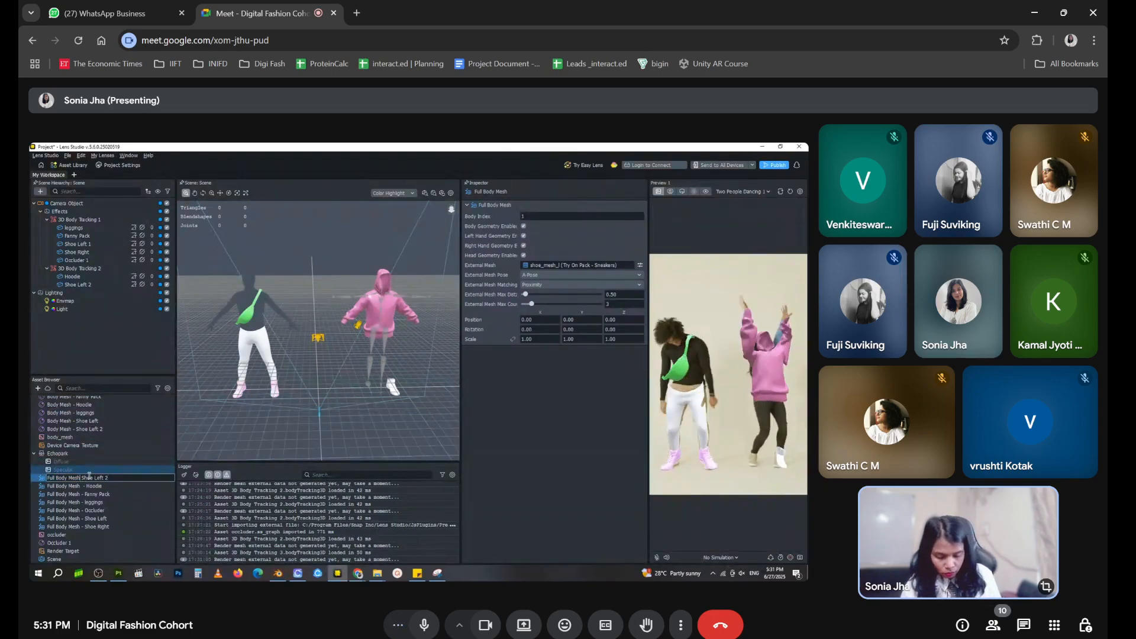
key(Return)
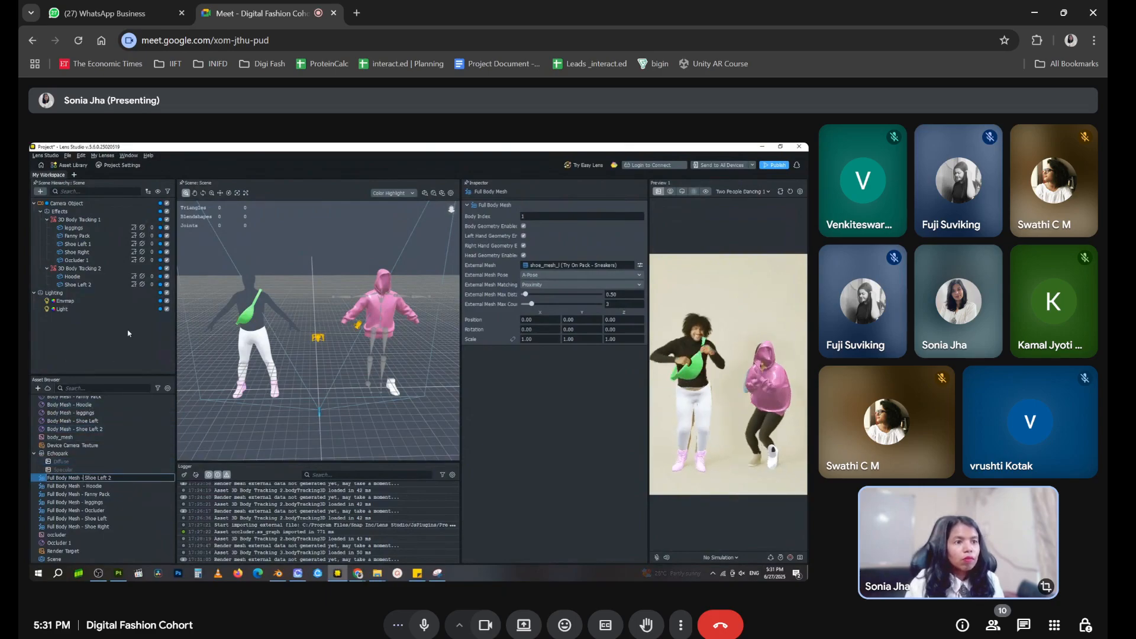
Delete the unused 3D Body Tracking 3 asset from the project and enlarge the asset list area
scroll(83, 450, up, 3)
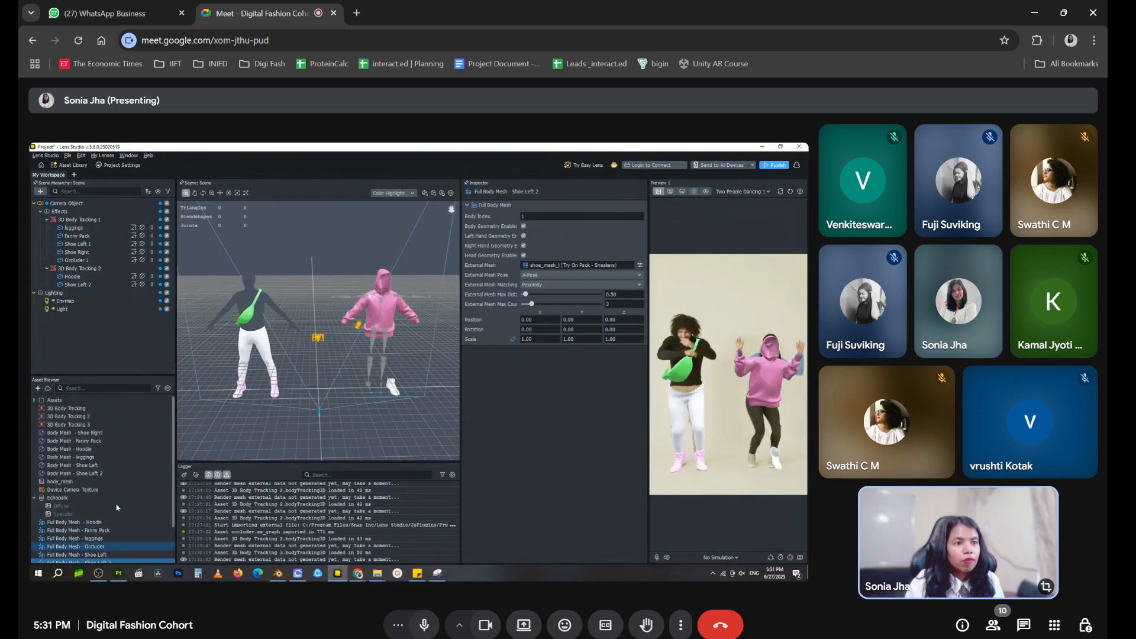
click(82, 426)
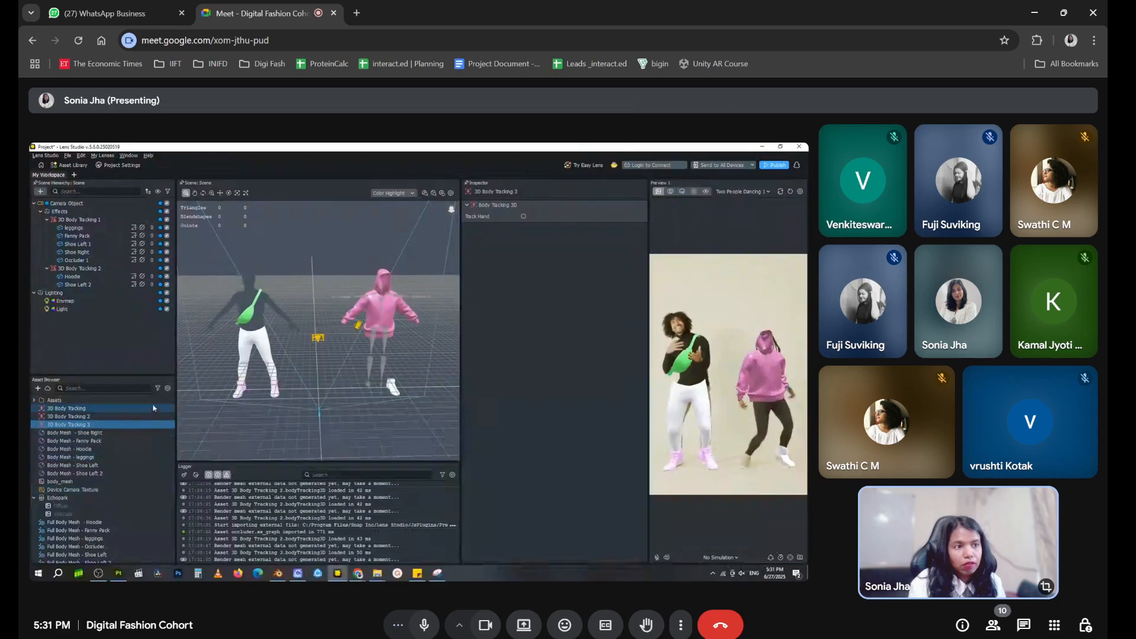
key(Delete)
click(466, 368)
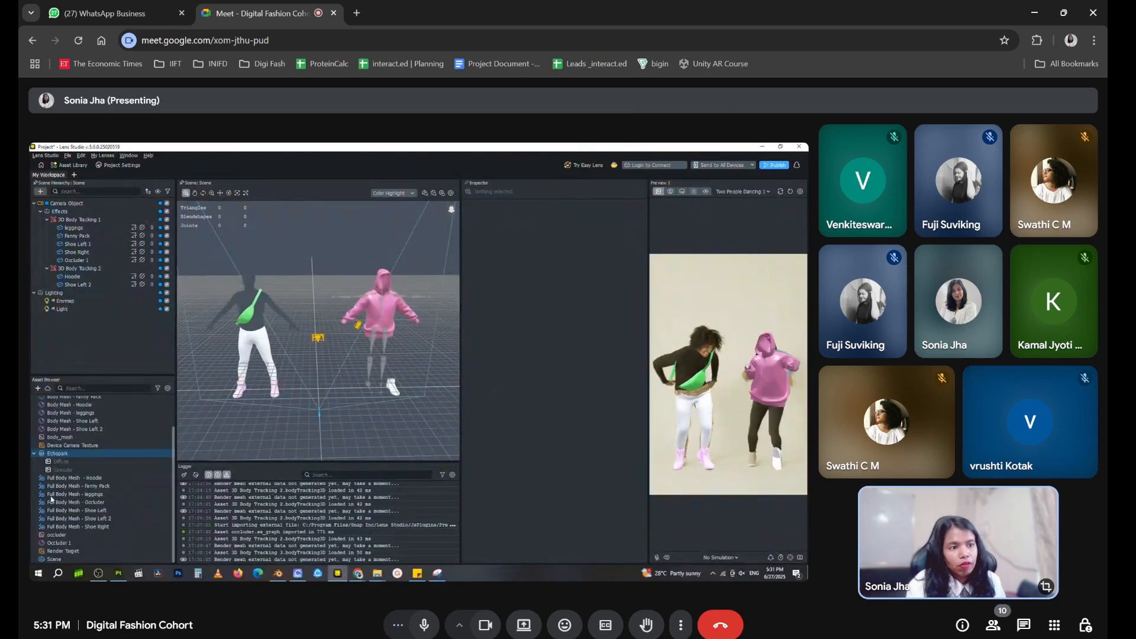
drag(119, 379, 120, 328)
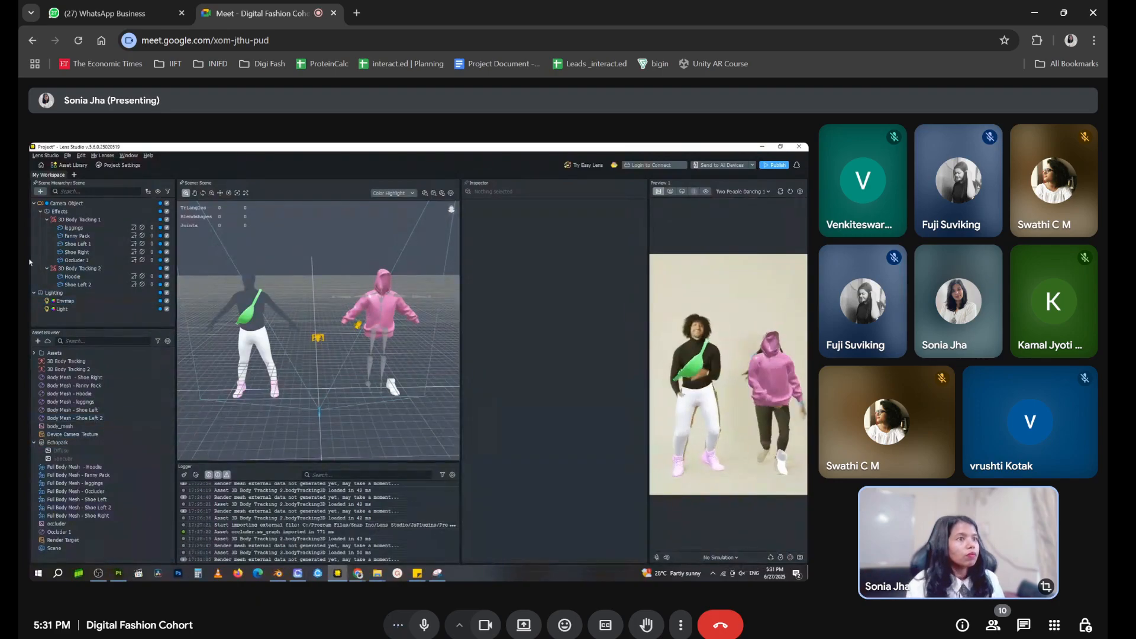
click(124, 286)
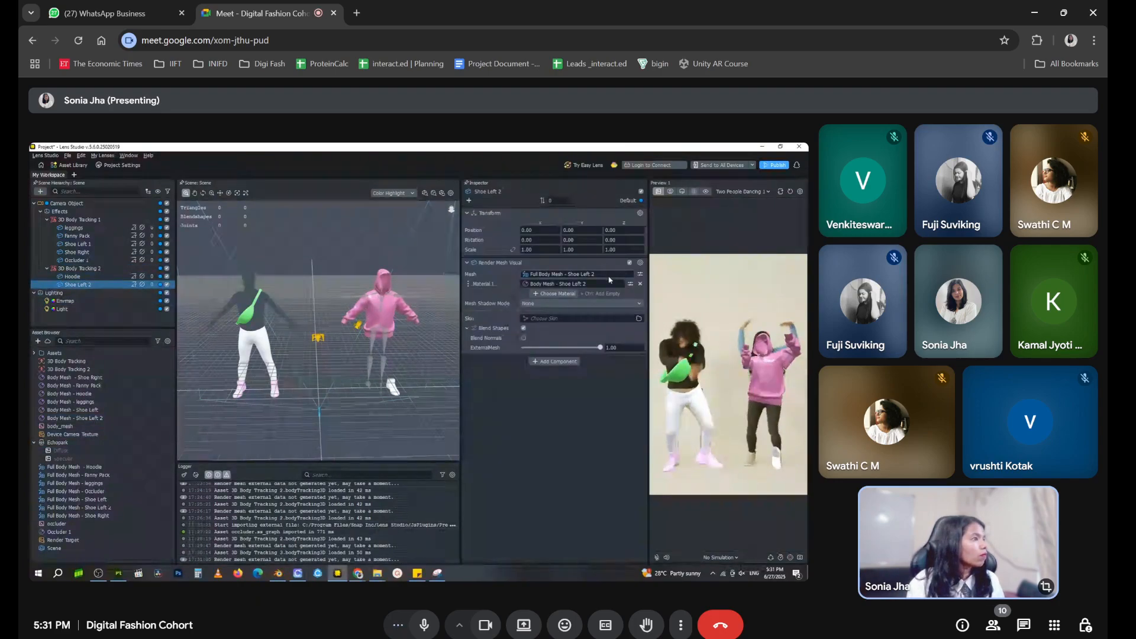
click(567, 337)
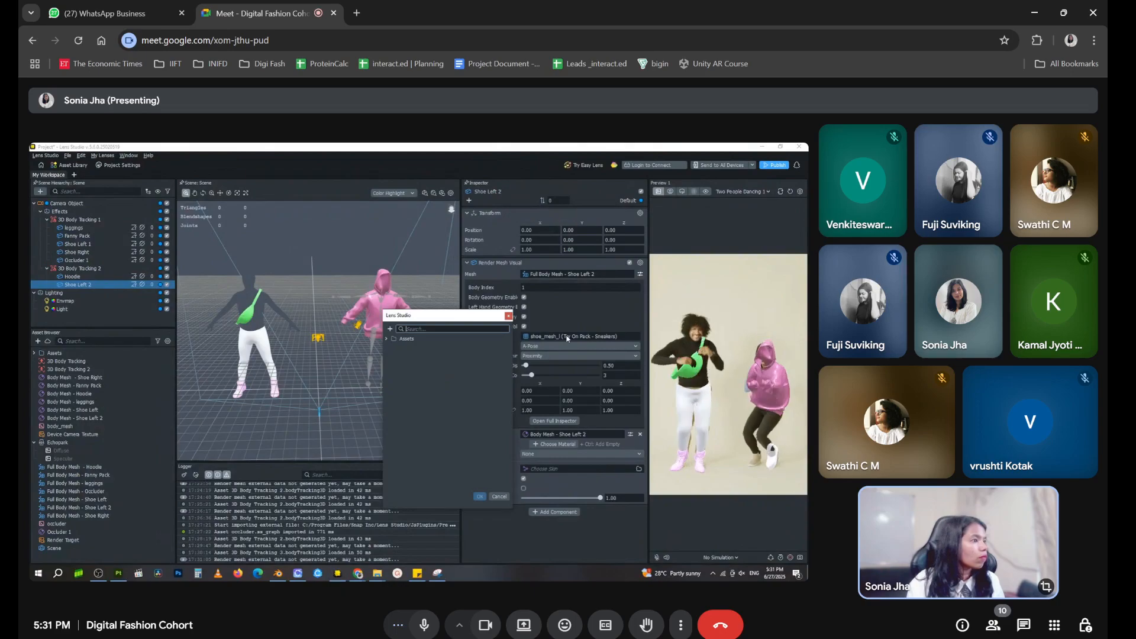
click(501, 498)
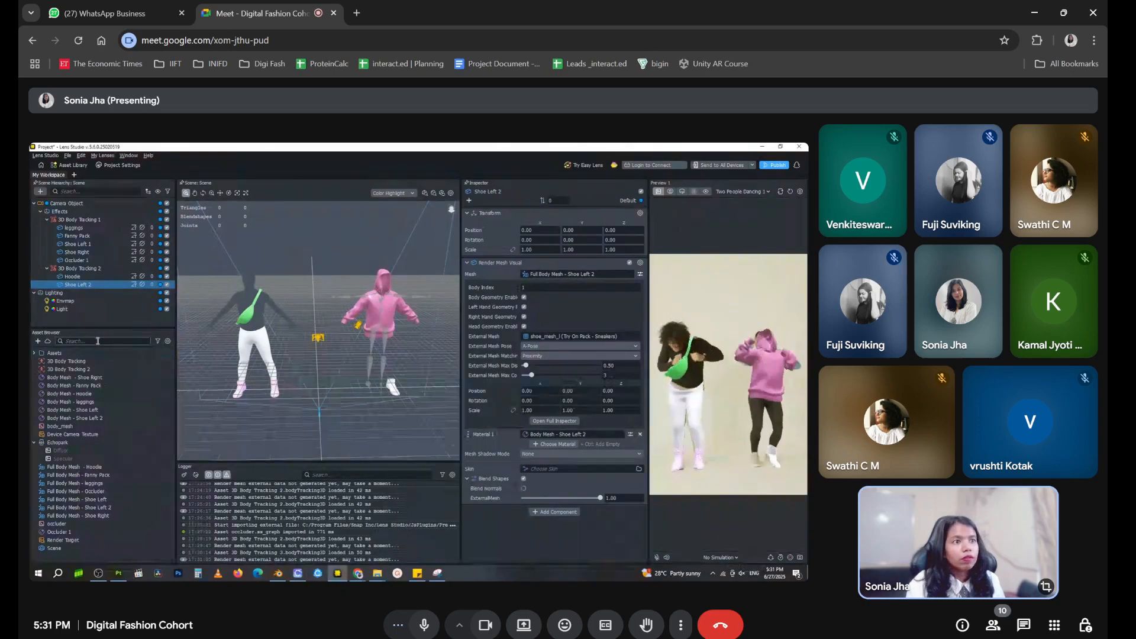
Add another Full Body Mesh to the scene and name its body mesh object Shoe Right 2
click(87, 320)
click(40, 191)
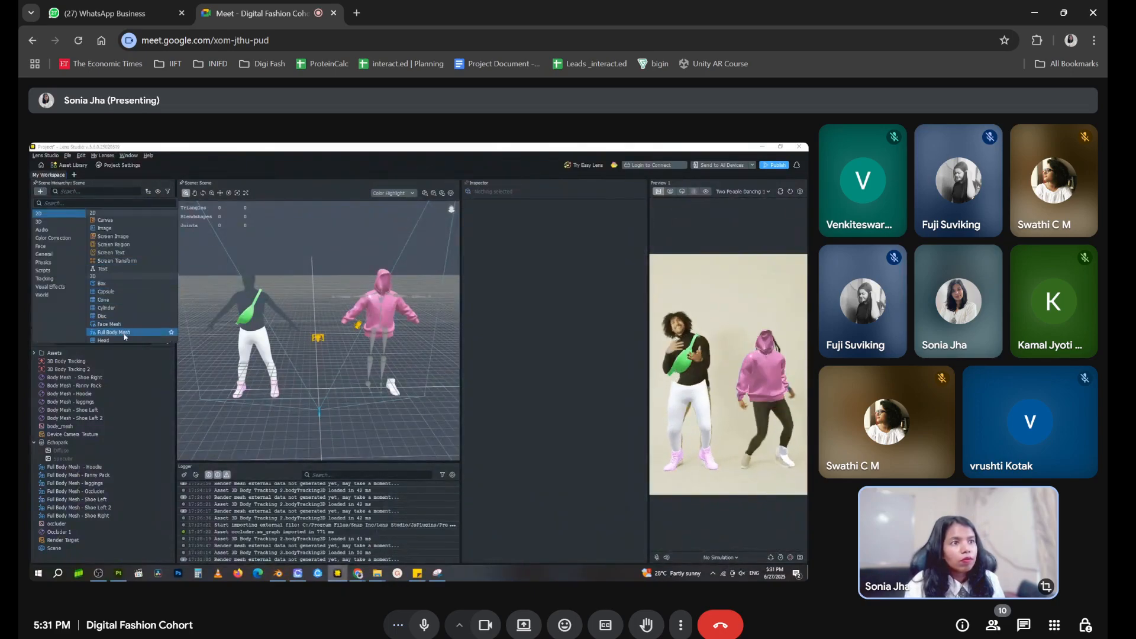
click(94, 332)
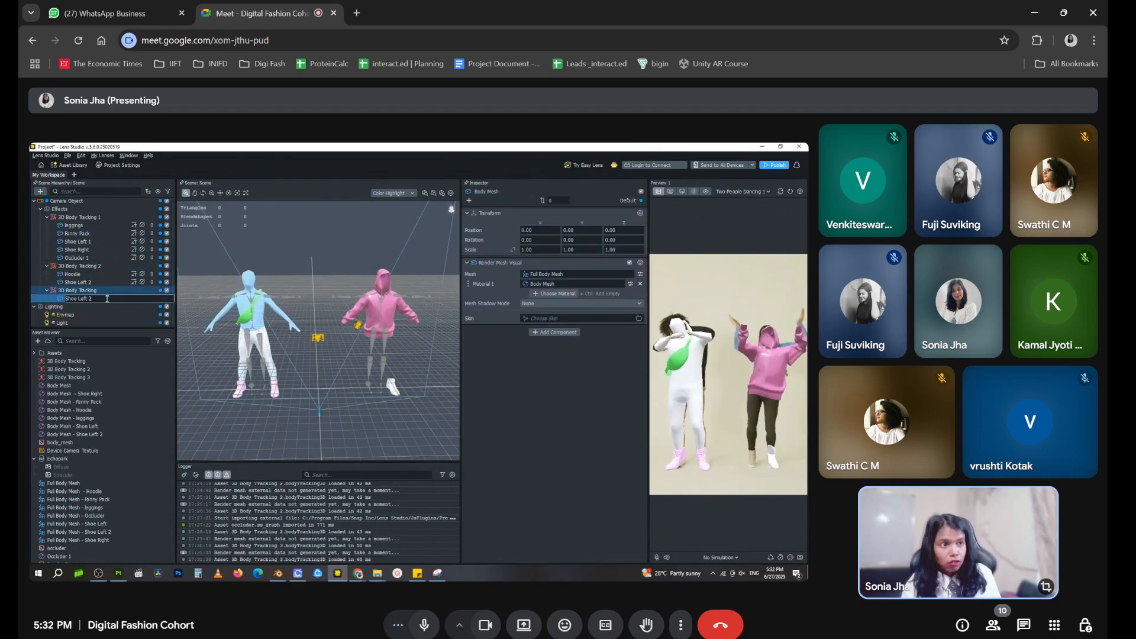
key(BackSpace)
key(BackSpace)
key(BackSpace)
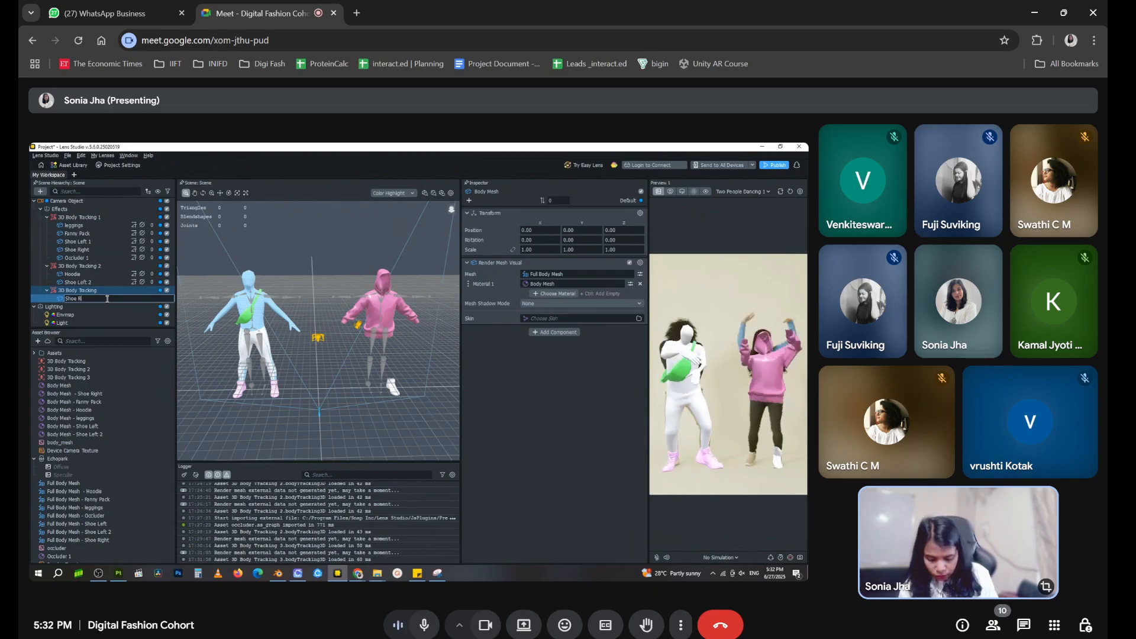
text(ht 2)
click(130, 314)
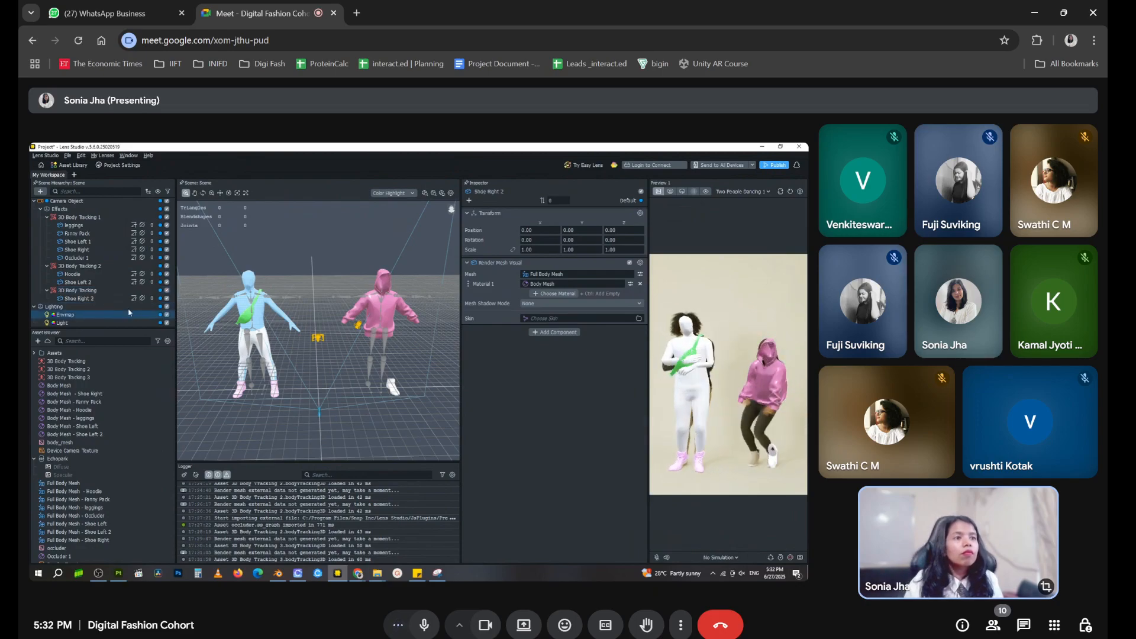
Move Shoe Right 2 under 3D Body Tracking 2 and delete the leftover empty 3D Body Tracking object
drag(108, 299, 112, 270)
click(100, 301)
key(Delete)
Set Shoe Right 2's body index to 1 and assign shoe_mesh_r from Try On Pack - Sneakers as its external mesh
click(101, 293)
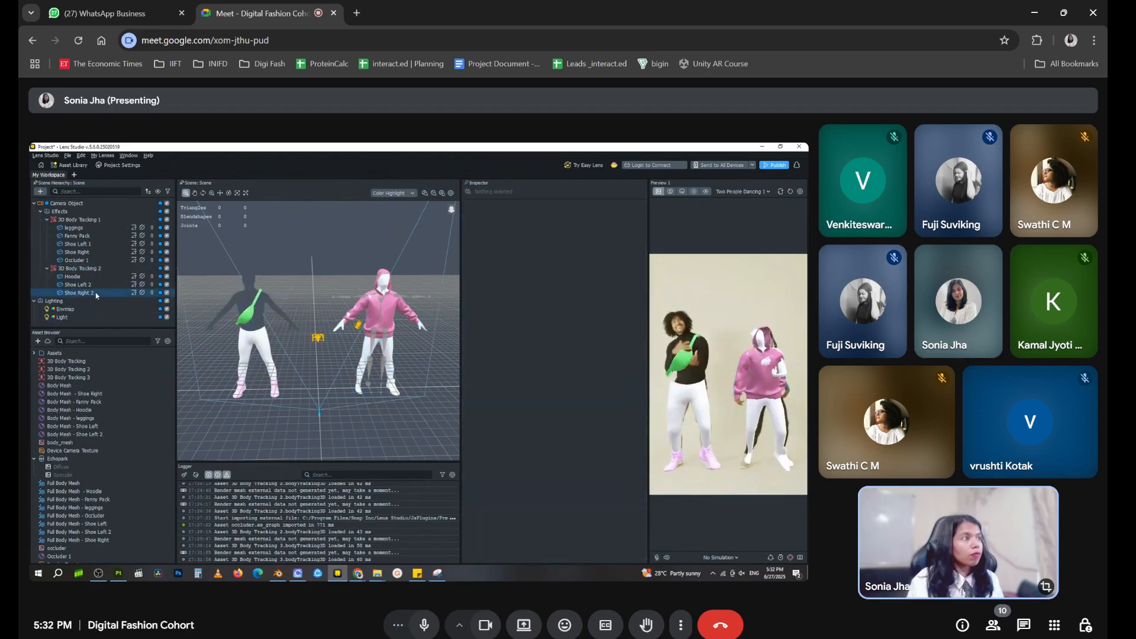
click(630, 284)
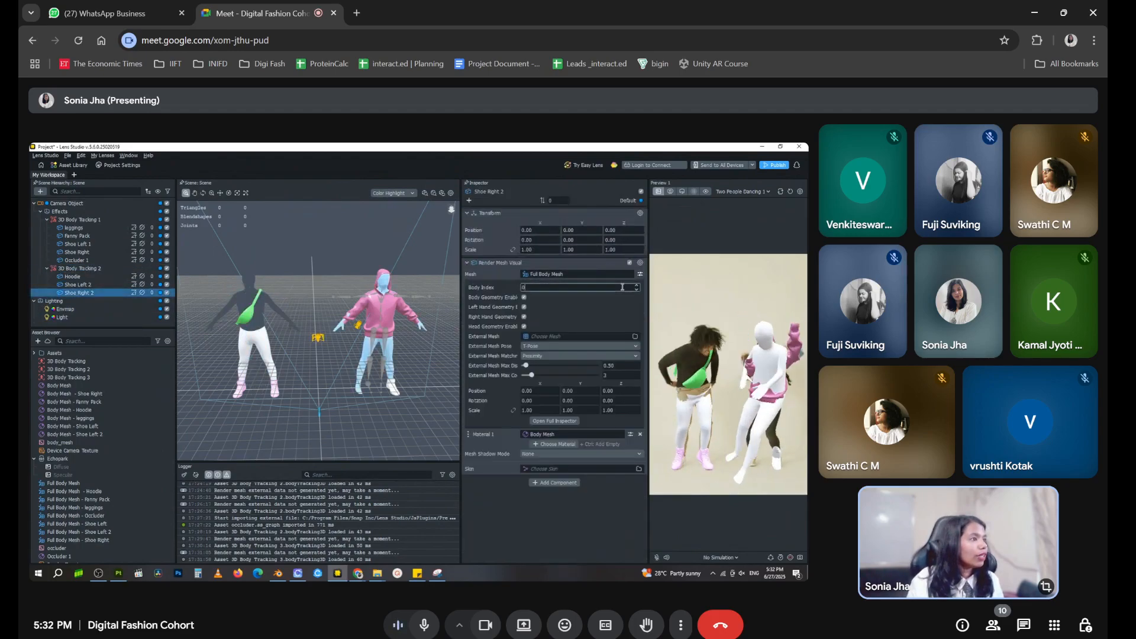
click(599, 337)
click(386, 339)
click(393, 371)
click(399, 379)
click(432, 395)
click(479, 499)
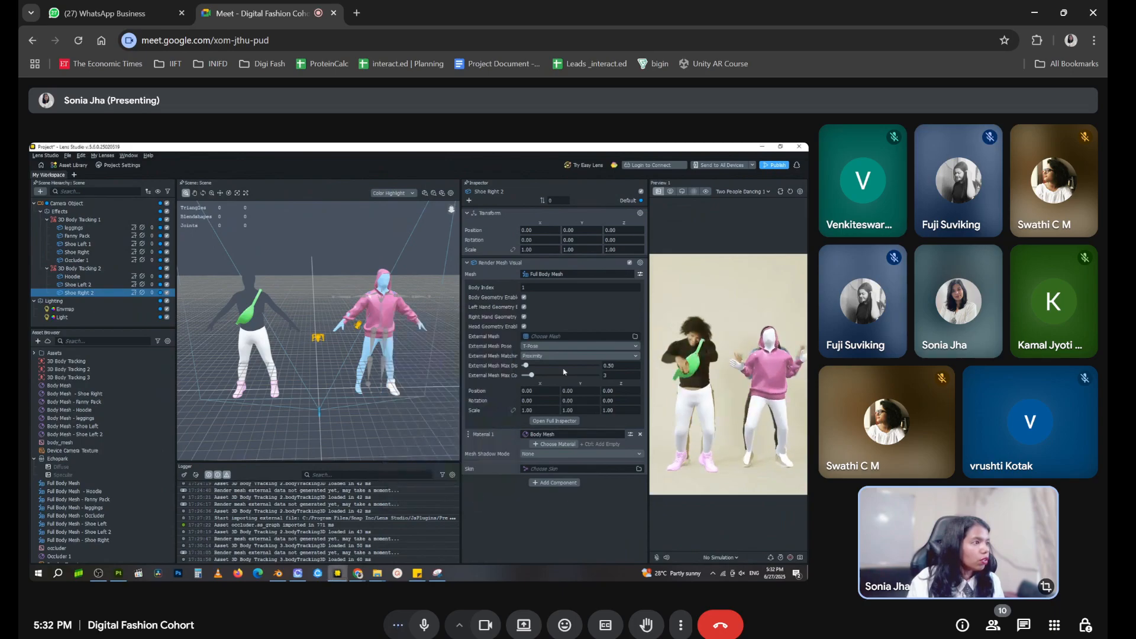
Set Shoe Right 2's external mesh pose to A-Pose and enable Blend Normals for it and Shoe Left 2
click(562, 347)
click(548, 356)
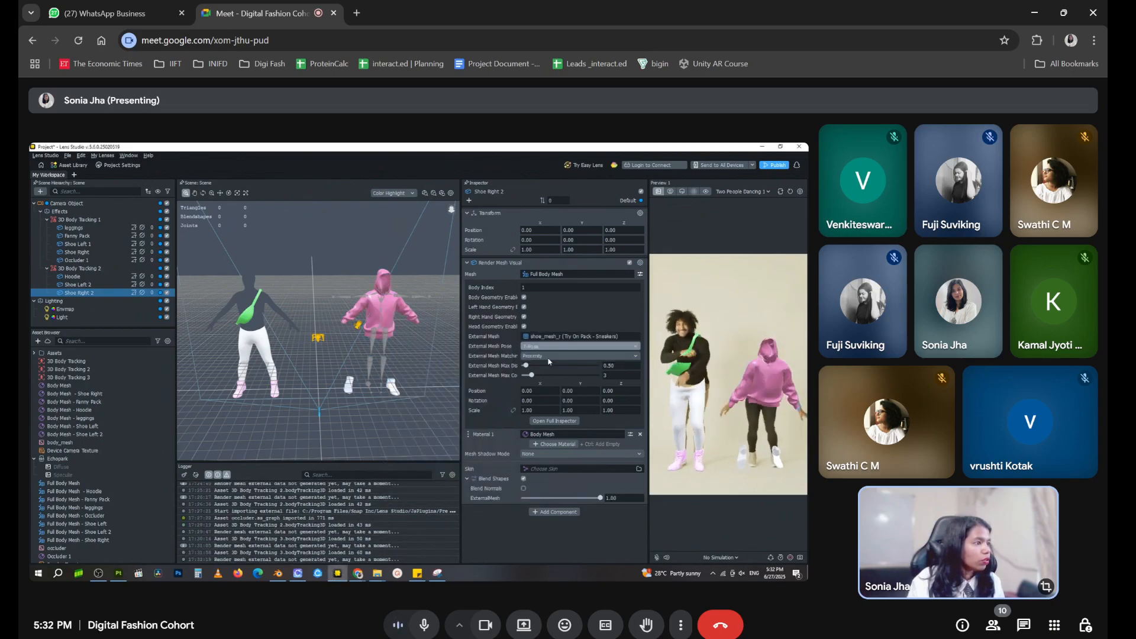
click(523, 489)
click(81, 285)
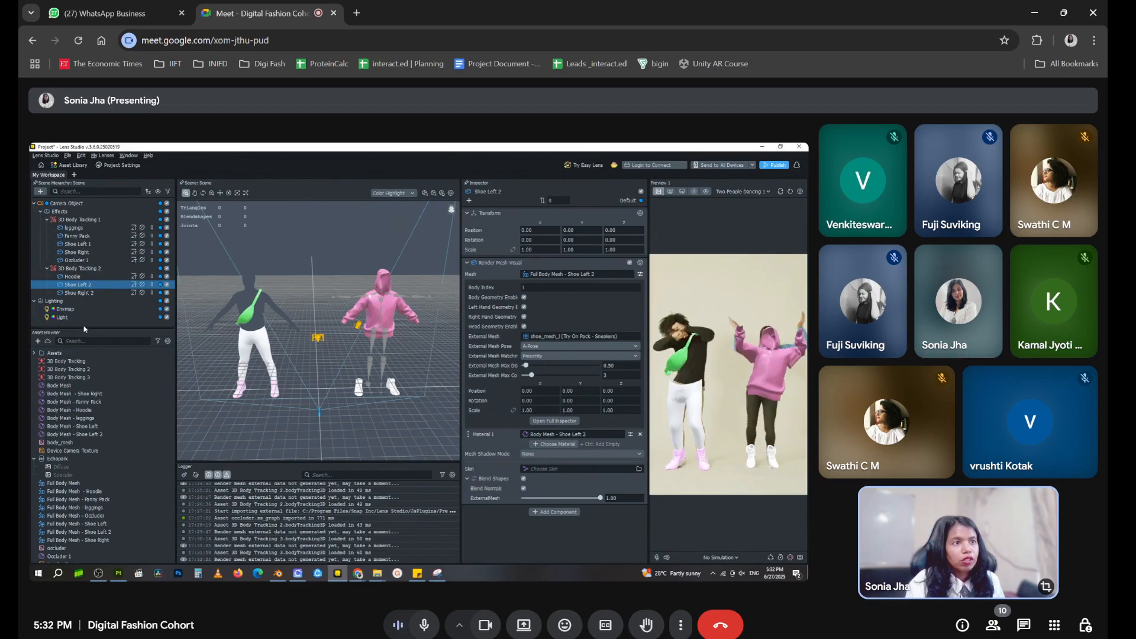
Add another Full Body Mesh to the scene and name its body mesh object Occluder 2
click(82, 324)
click(44, 193)
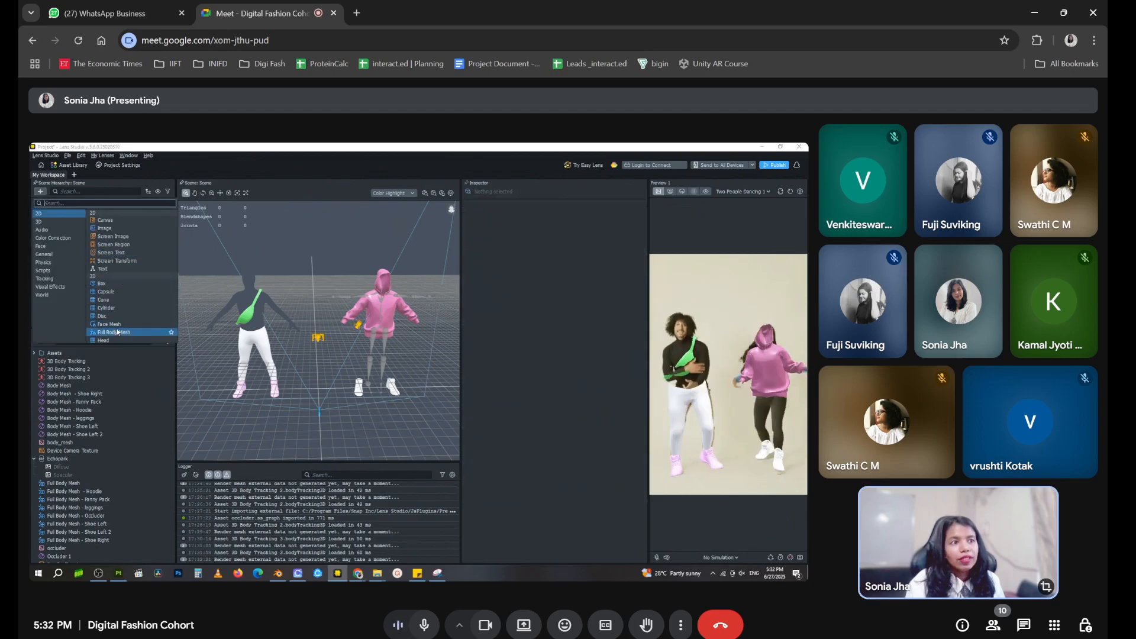
click(81, 316)
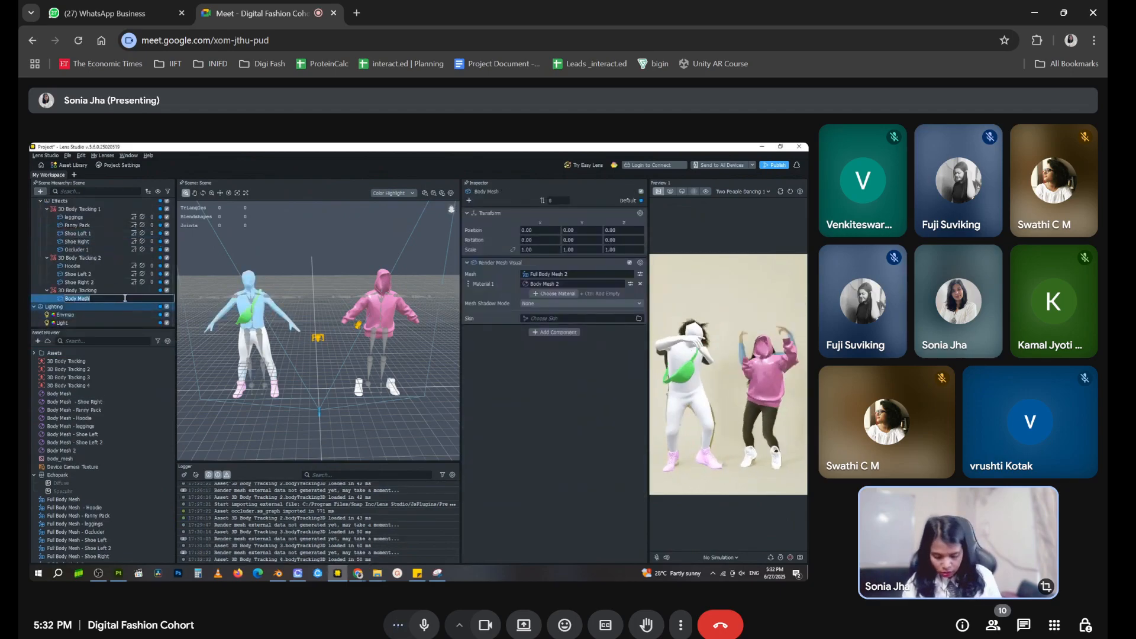
text(Drcluder)
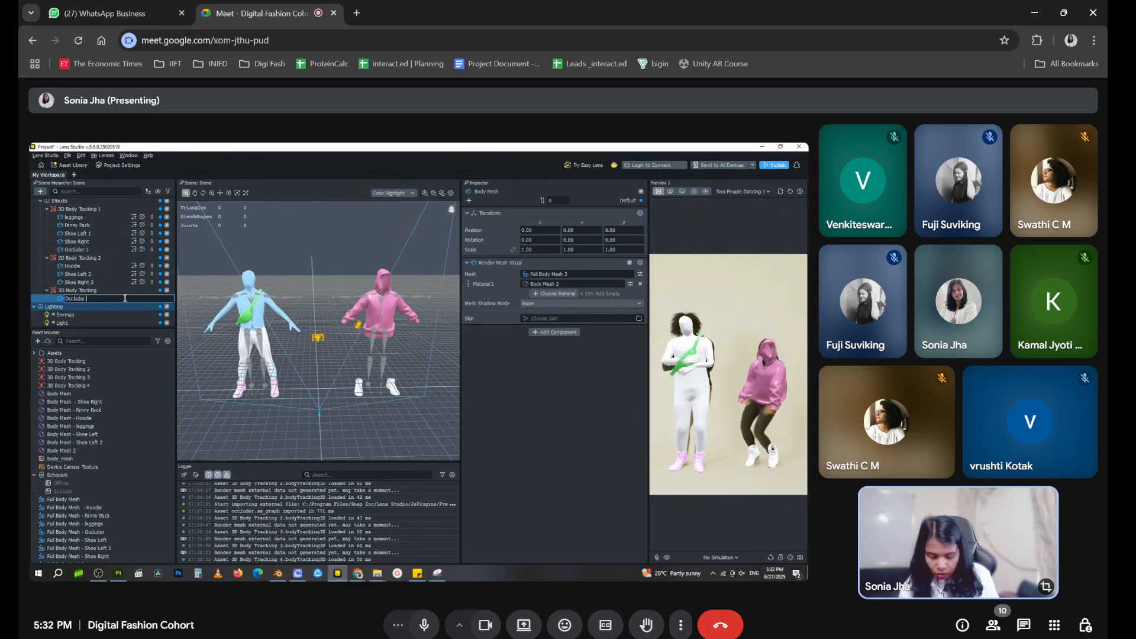
click(103, 322)
Move Occluder 2 under 3D Body Tracking 2 and delete the leftover empty 3D Body Tracking object
drag(119, 300, 121, 261)
click(120, 300)
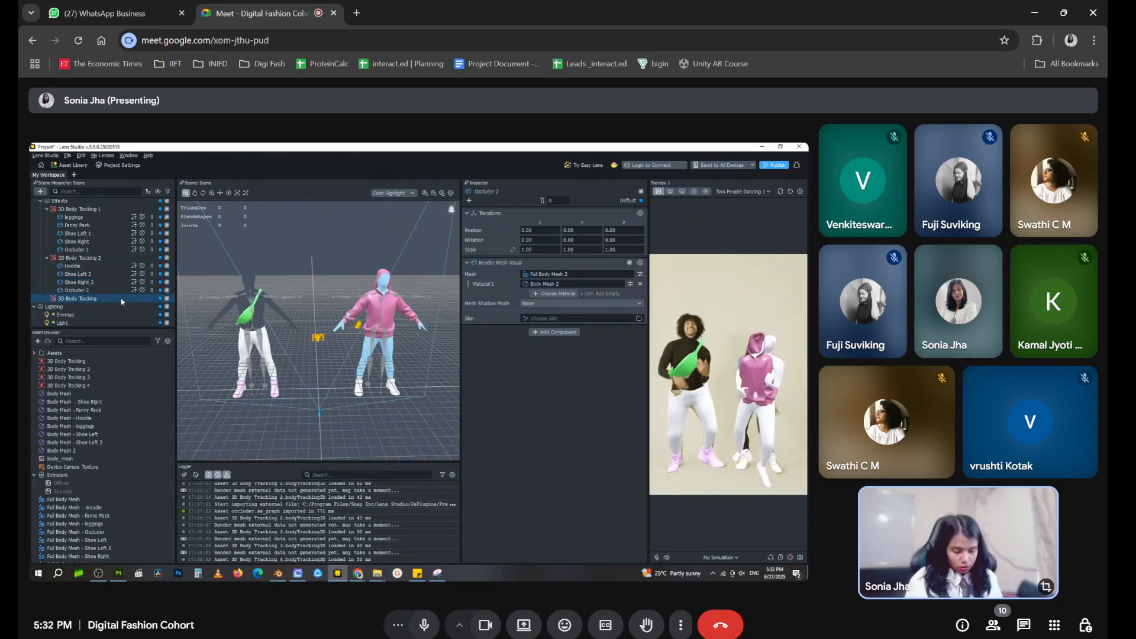
key(Delete)
Delete the unused 3D Body Tracking 4 and 3D Body Tracking 3 assets from the project
click(89, 386)
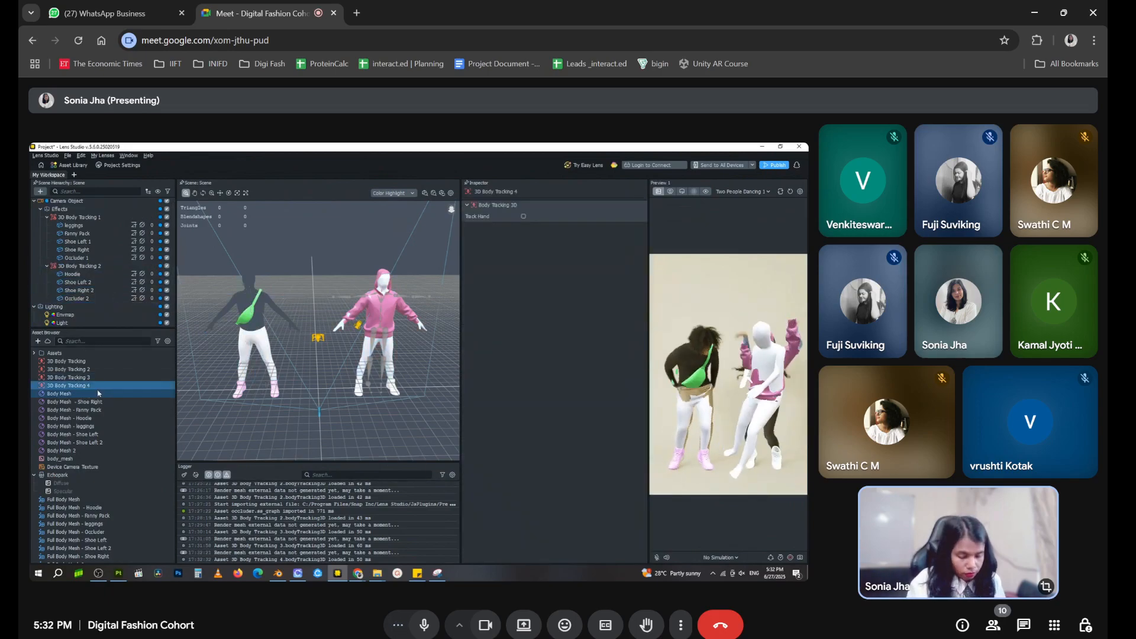
key(Delete)
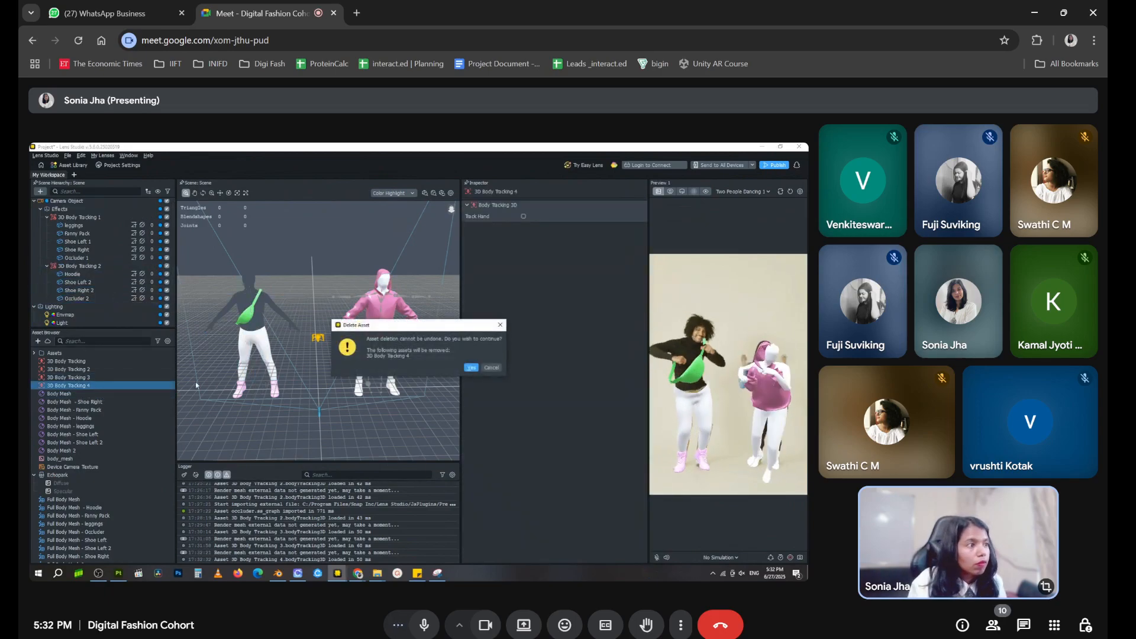
click(471, 368)
click(65, 377)
key(Delete)
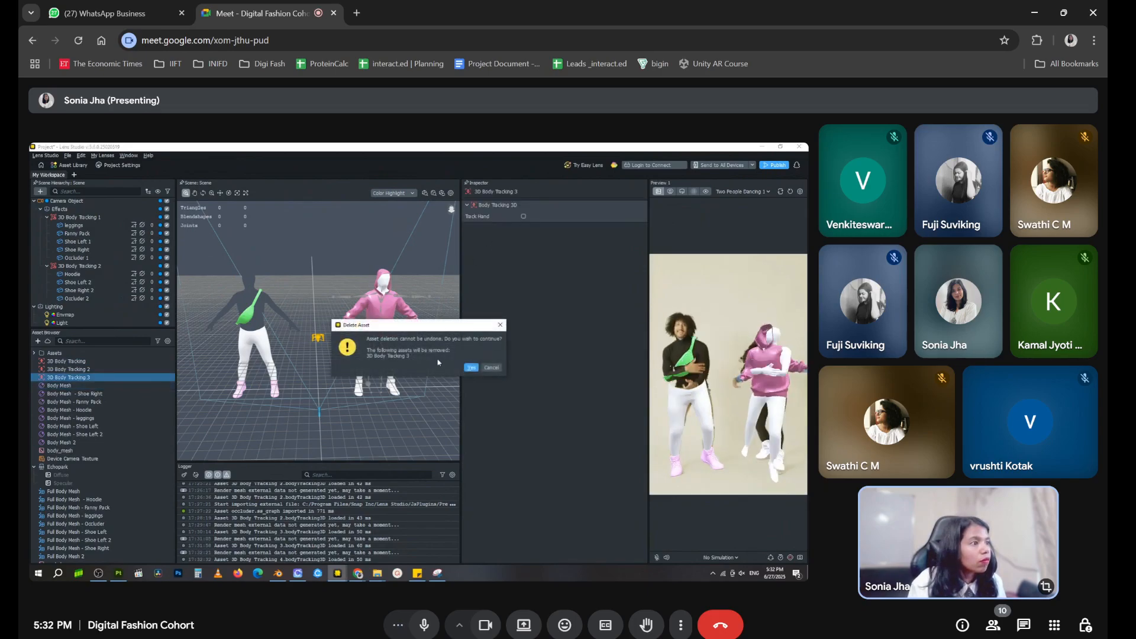
click(468, 370)
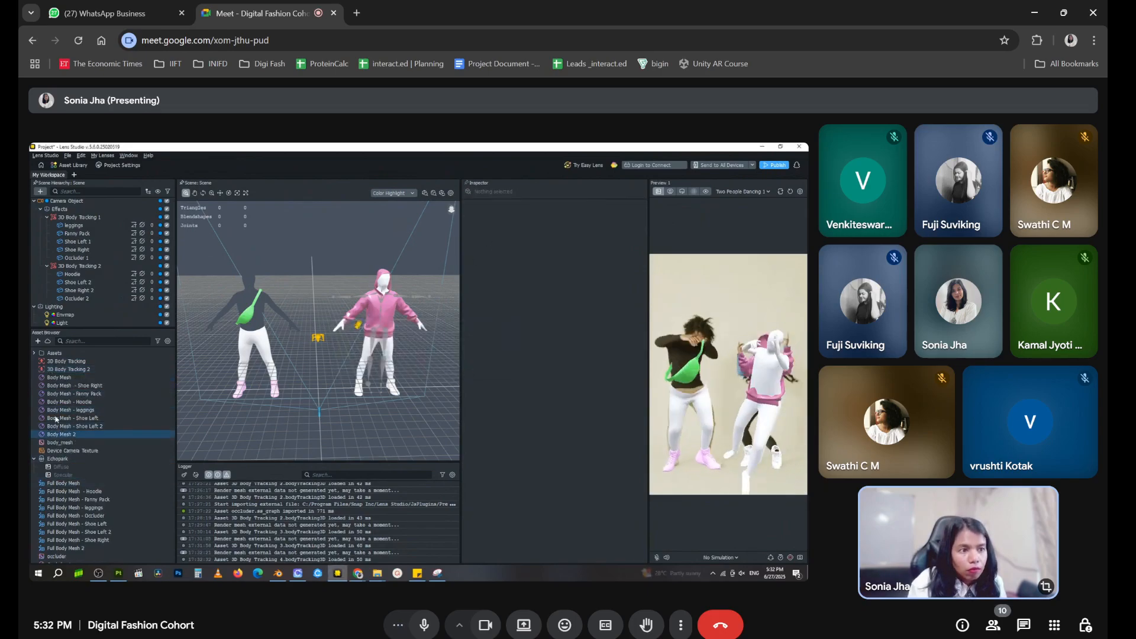
Rename the Full Body Mesh asset that uses shoe_mesh_r as Full Body Mesh - Shoe Right 2
click(71, 437)
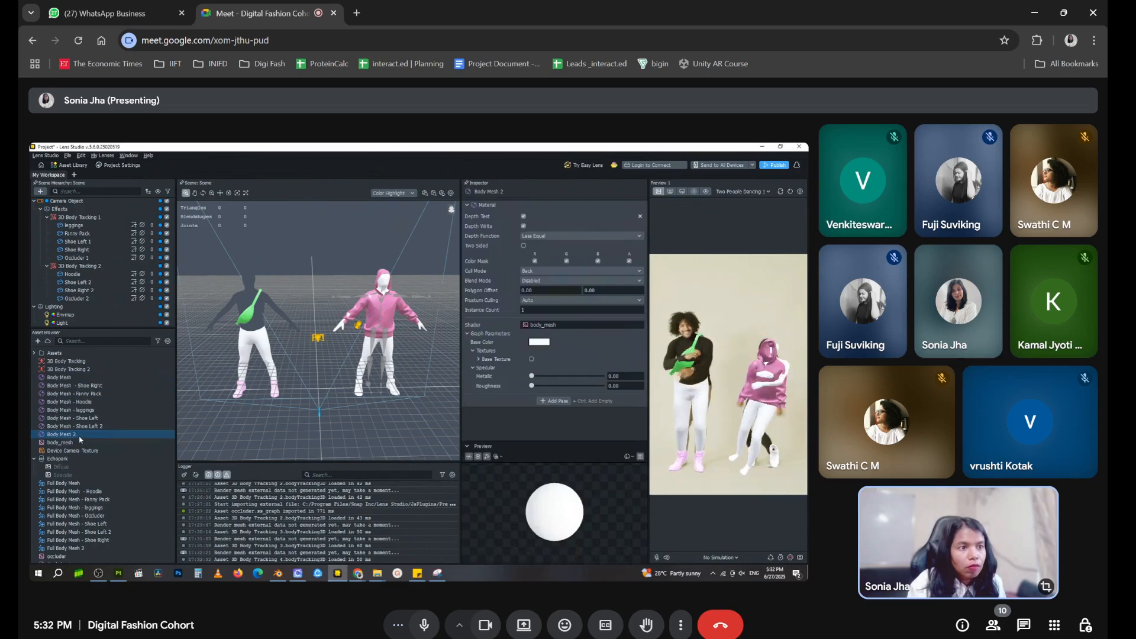
click(74, 379)
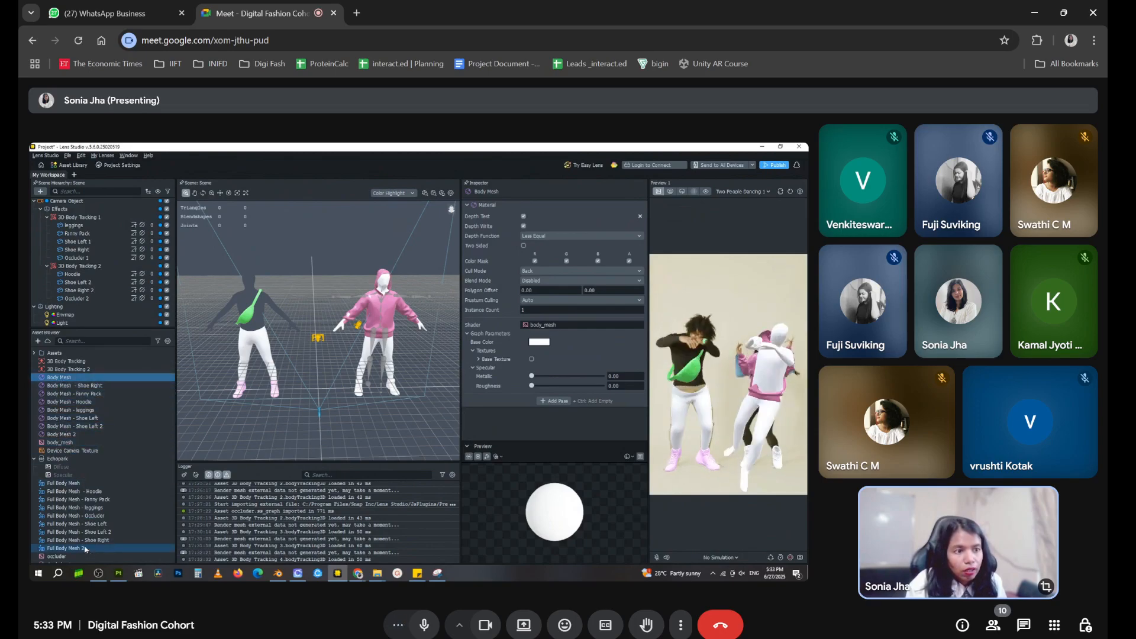
scroll(68, 499, down, 1)
click(72, 462)
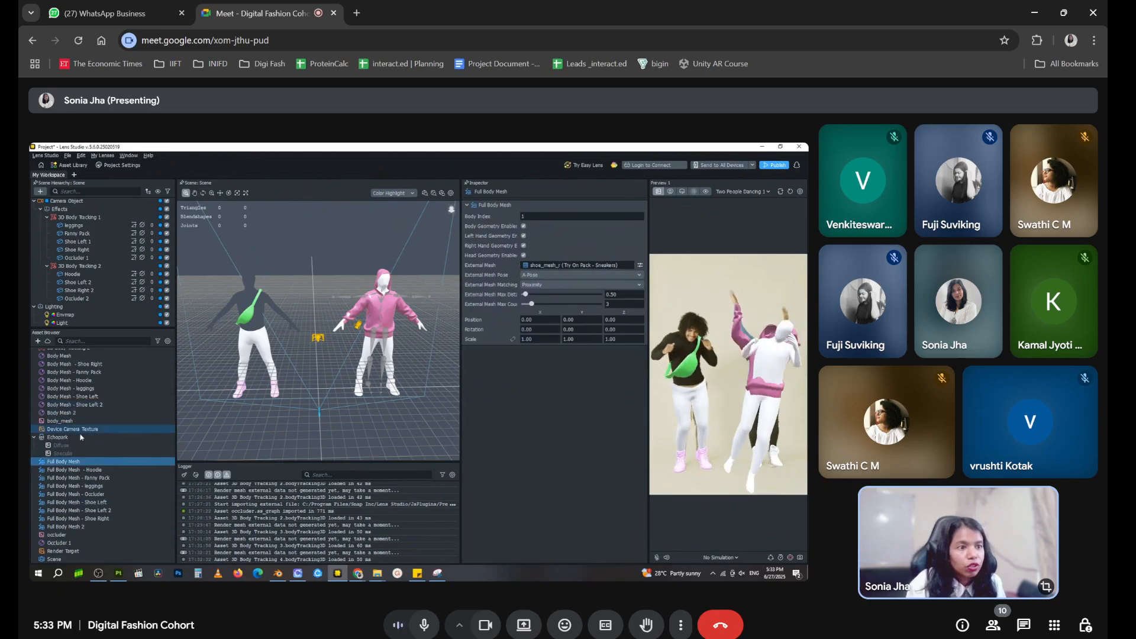
click(83, 465)
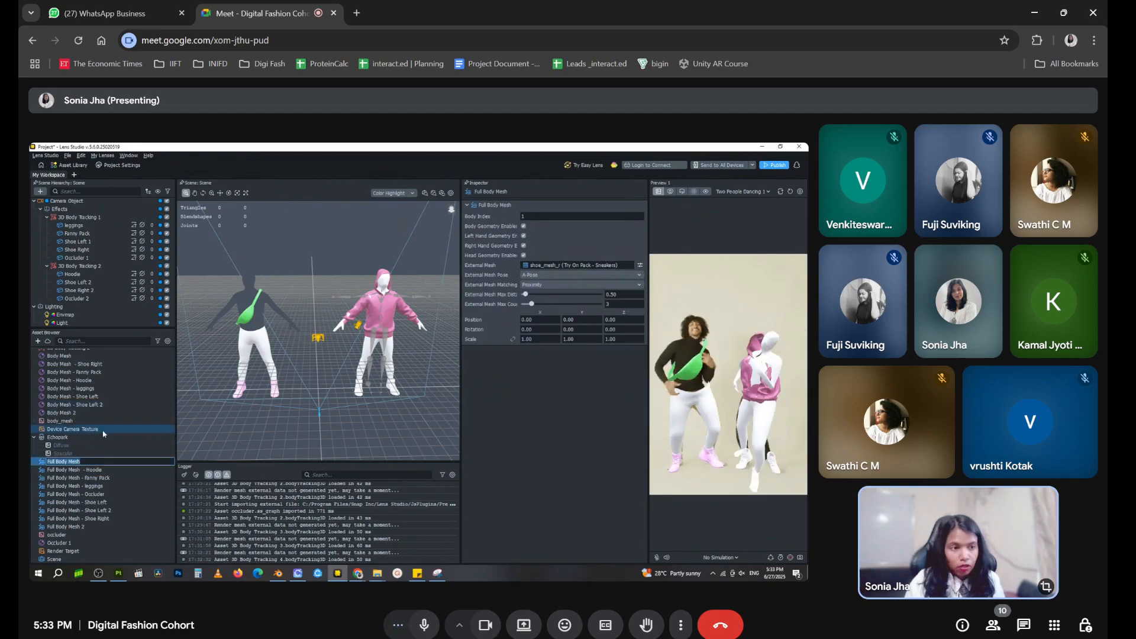
key(BackSpace)
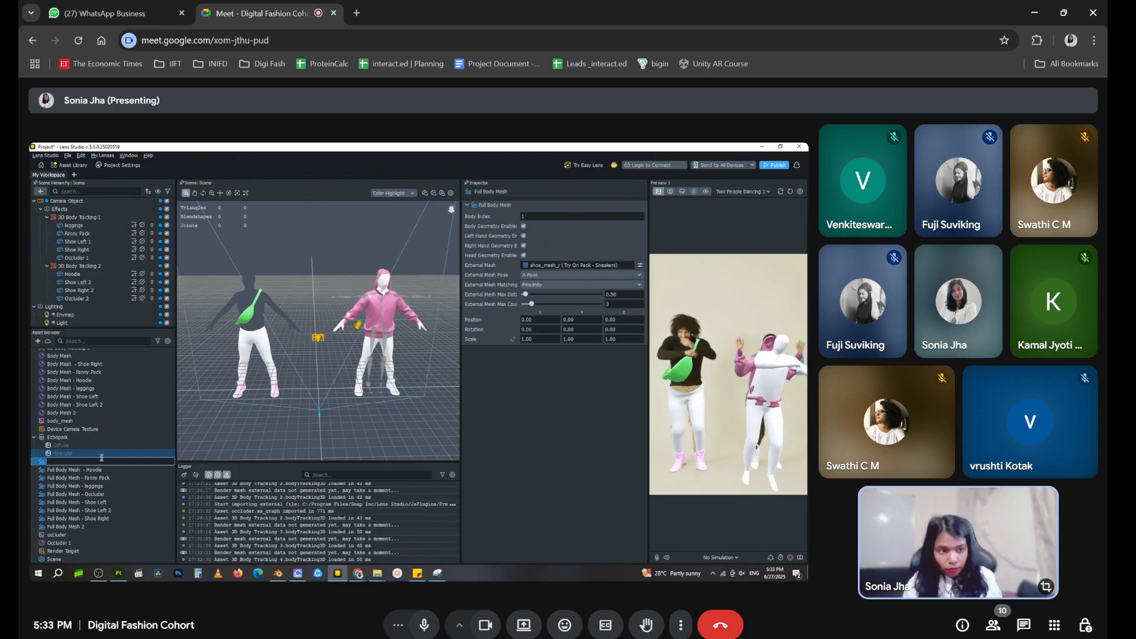
click(95, 501)
click(84, 465)
double_click(84, 463)
click(83, 463)
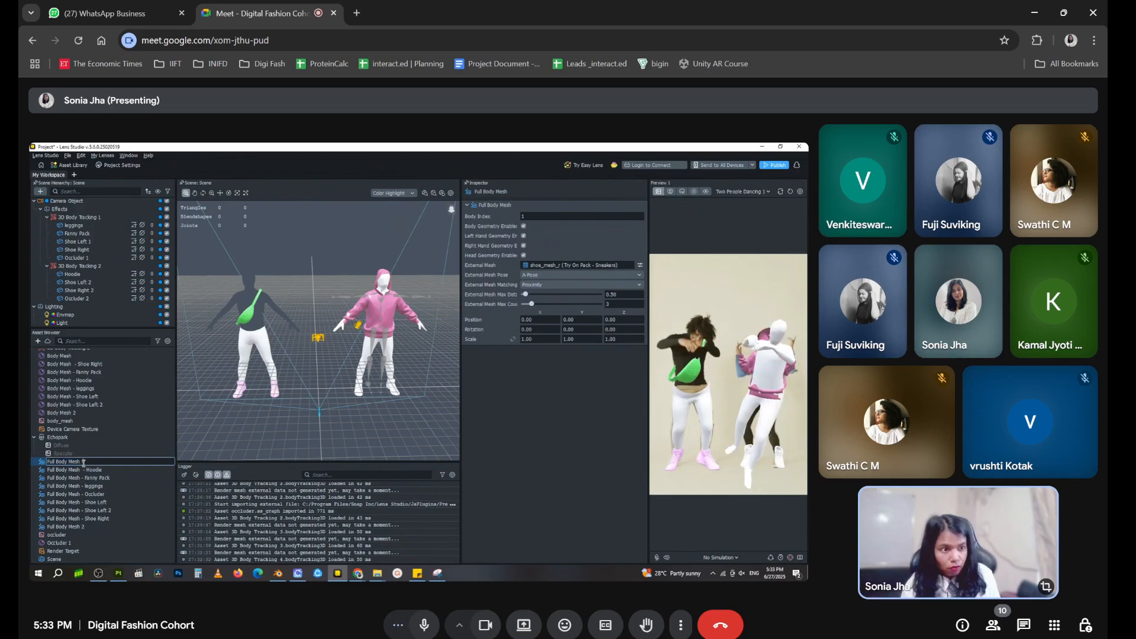
click(141, 469)
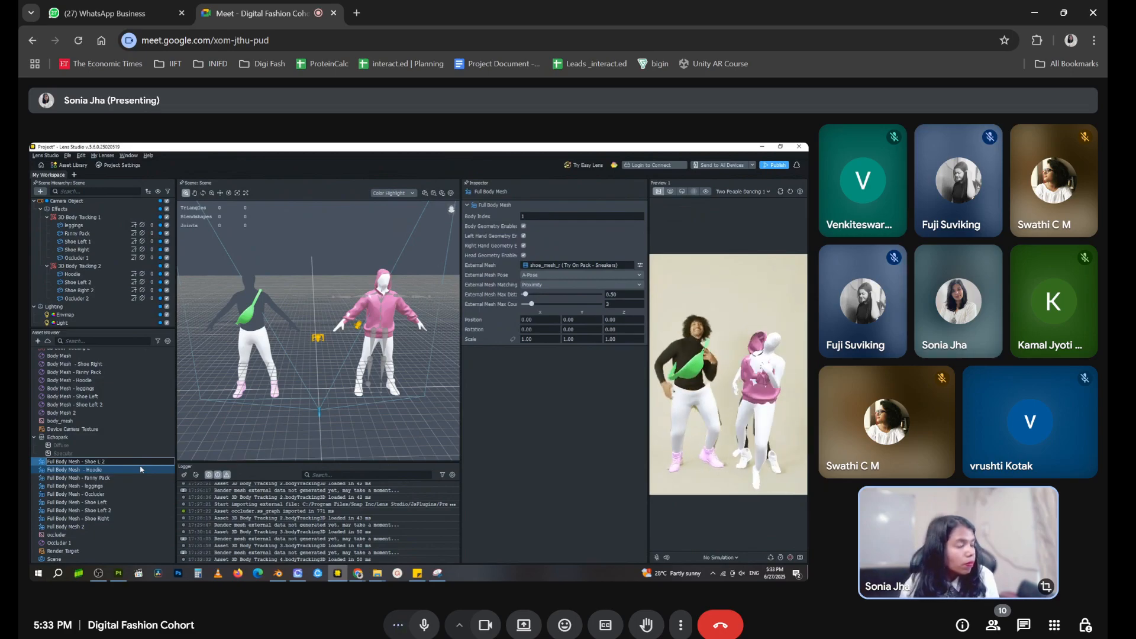
text(Right)
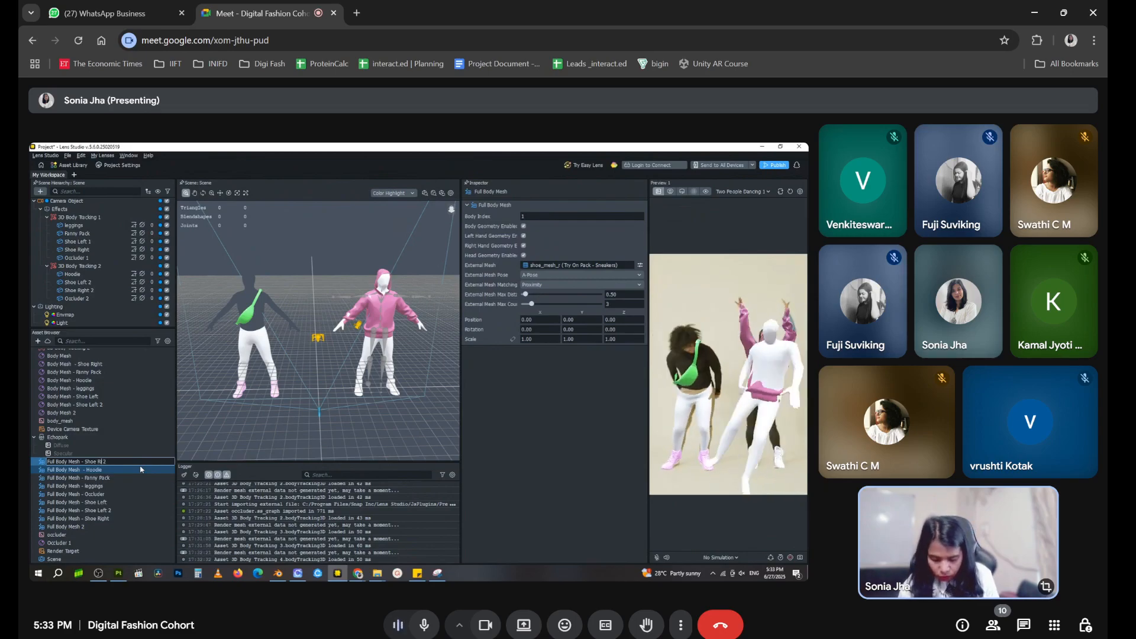
click(126, 456)
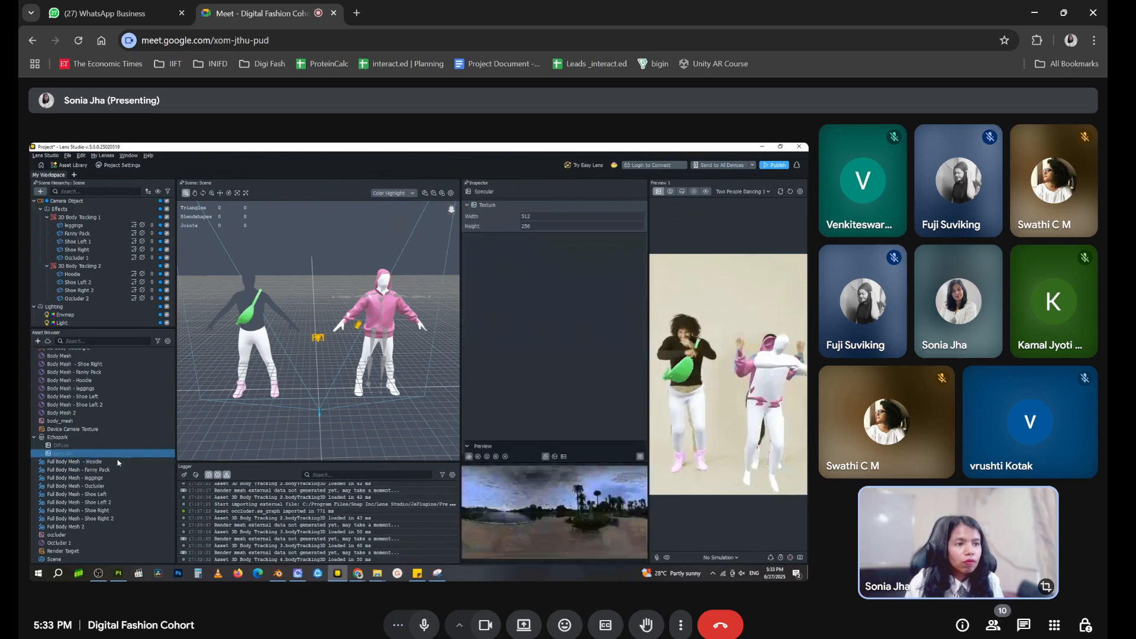
Rename the first body's right shoe mesh asset as Full Body Mesh - Shoe Right 1
click(112, 518)
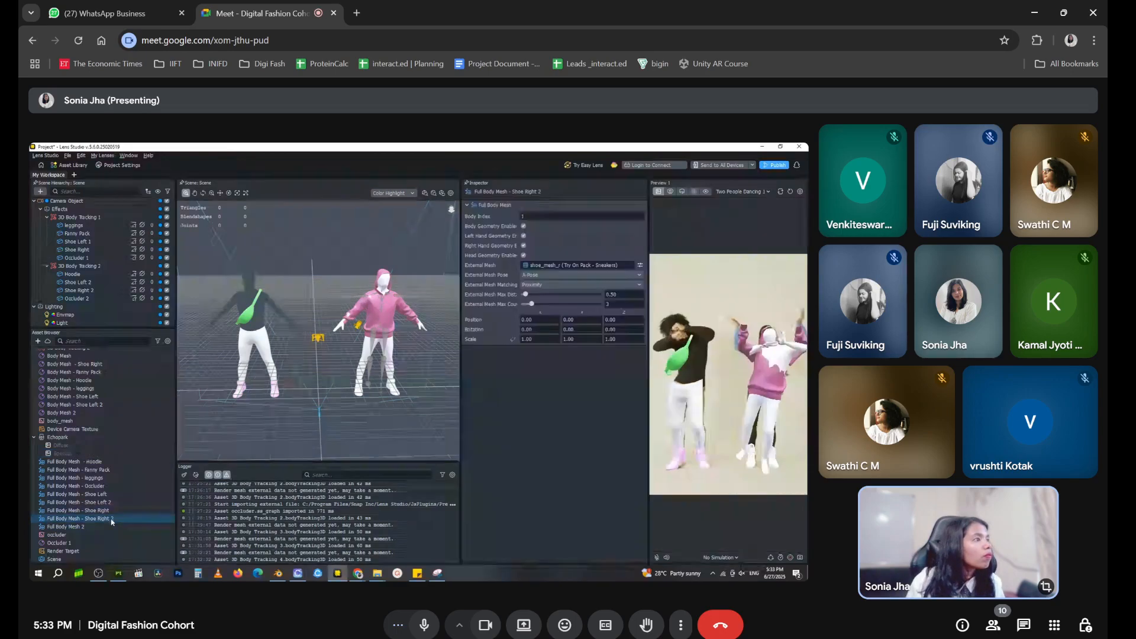
click(112, 512)
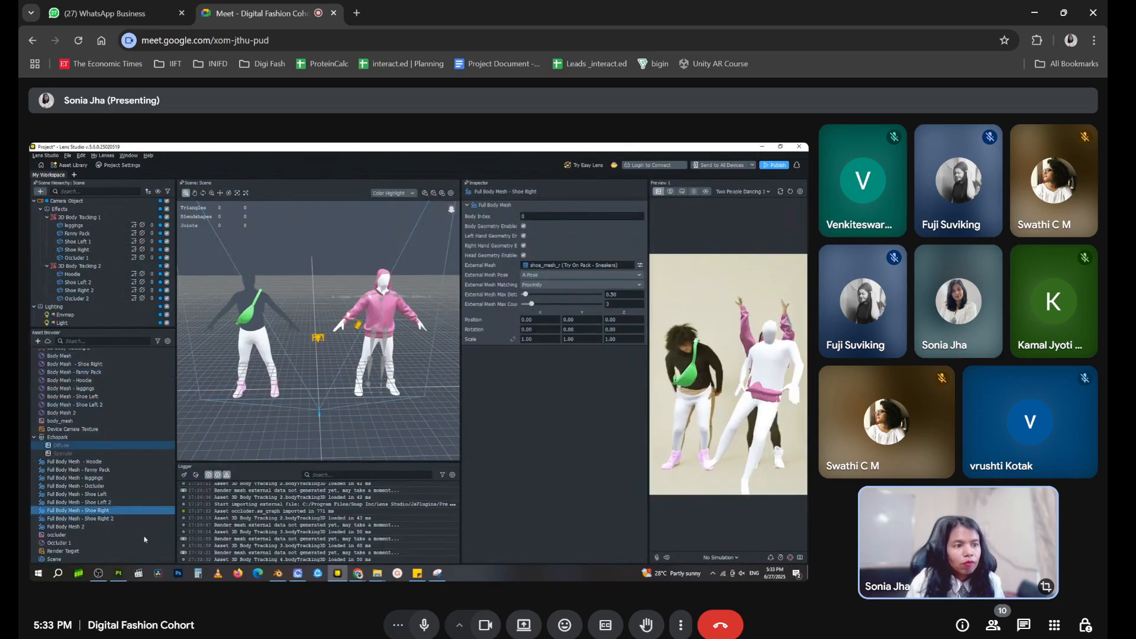
right_click(115, 513)
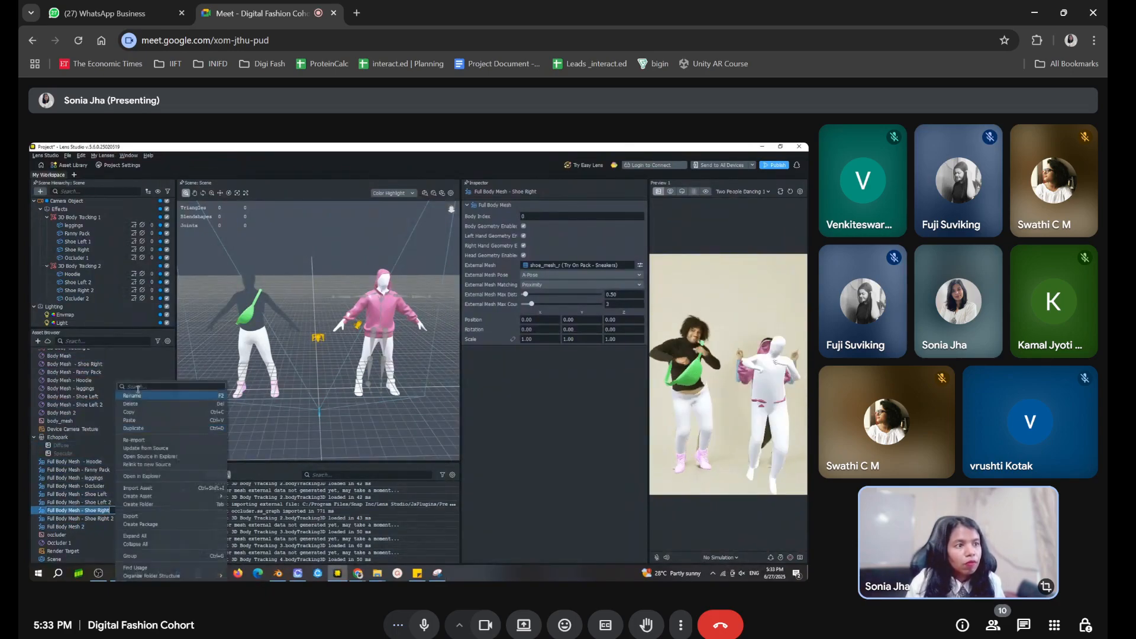
click(157, 395)
key(Right)
key(Return)
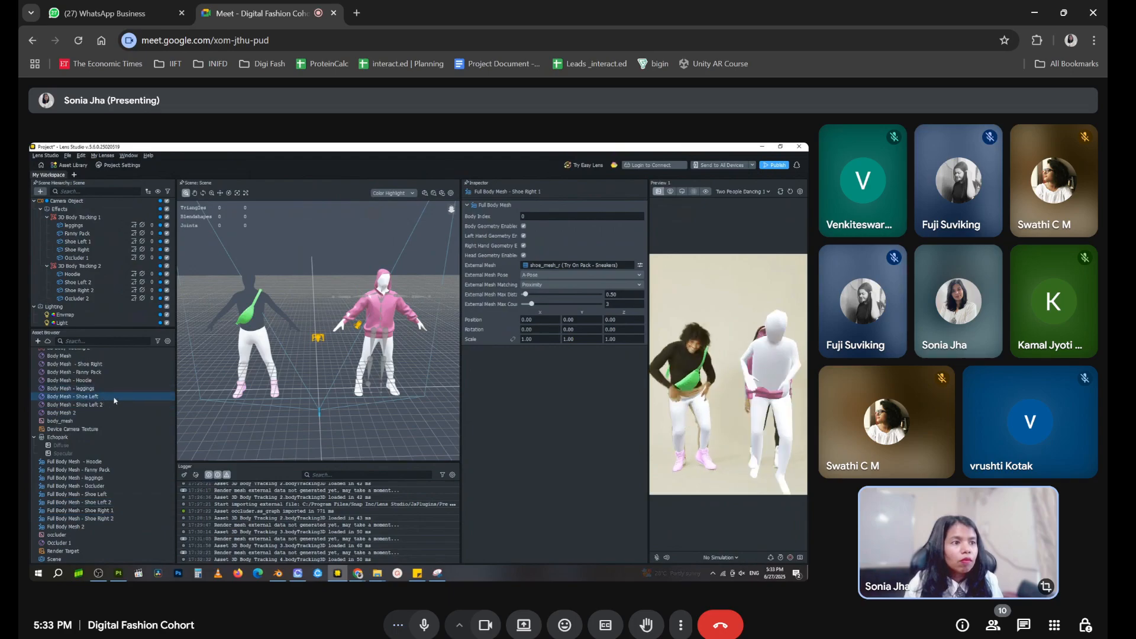
Rename the pink left shoe material as Body Mesh - Shoe Left 1
click(114, 397)
right_click(114, 398)
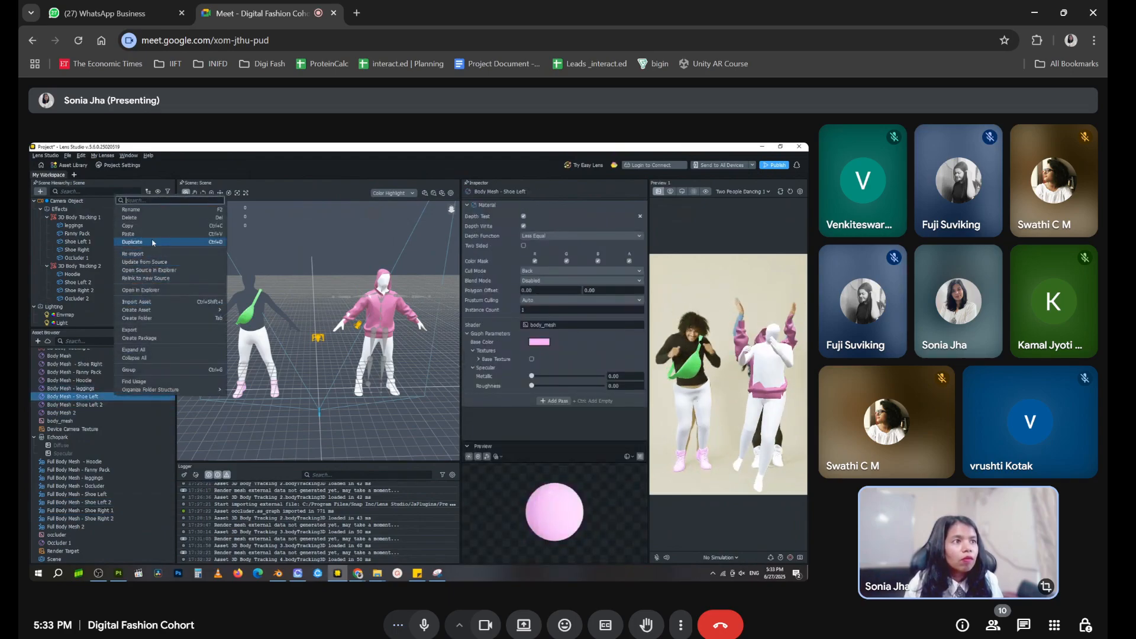
click(160, 220)
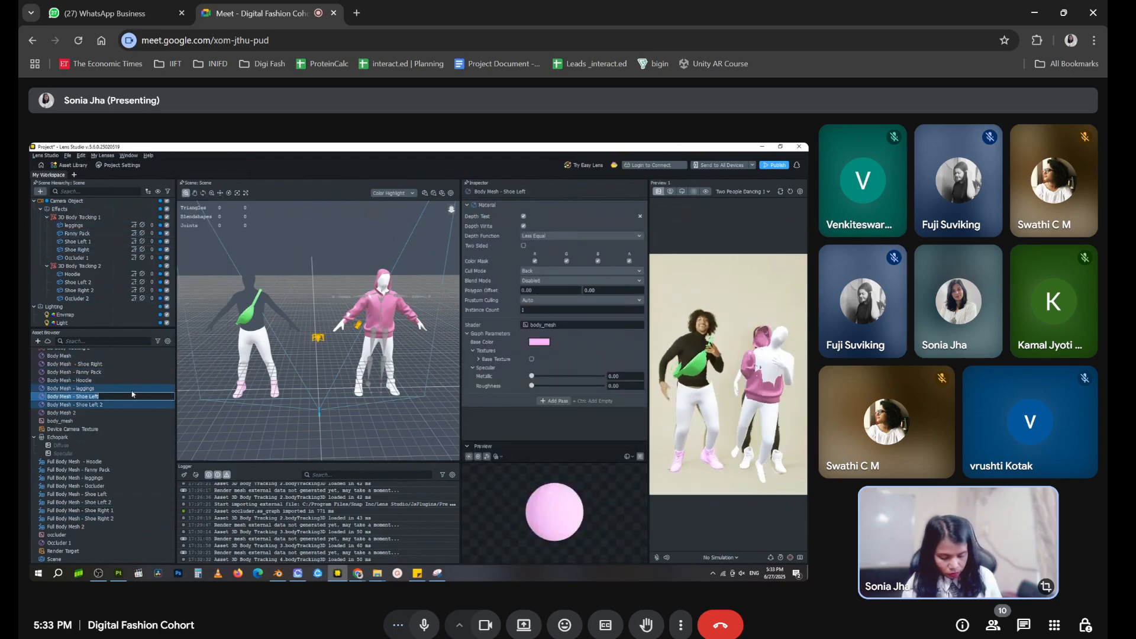
key(End)
text(1)
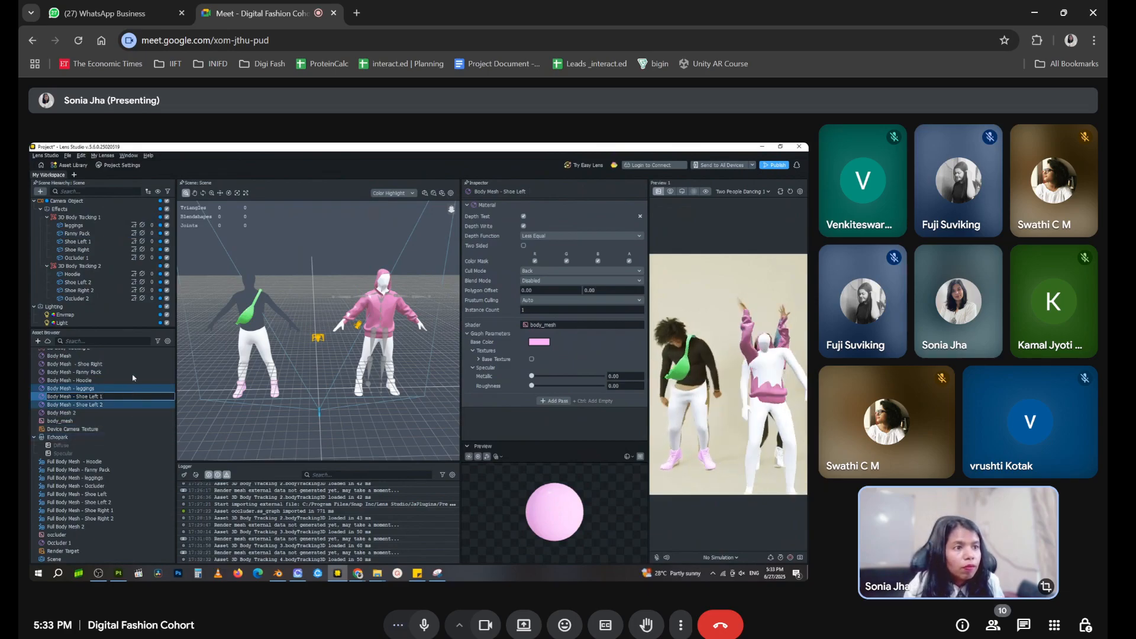
key(Return)
Check which material Shoe Right 2 uses and rename that Body Mesh material as Body Mesh - Shoe Right 2
click(94, 356)
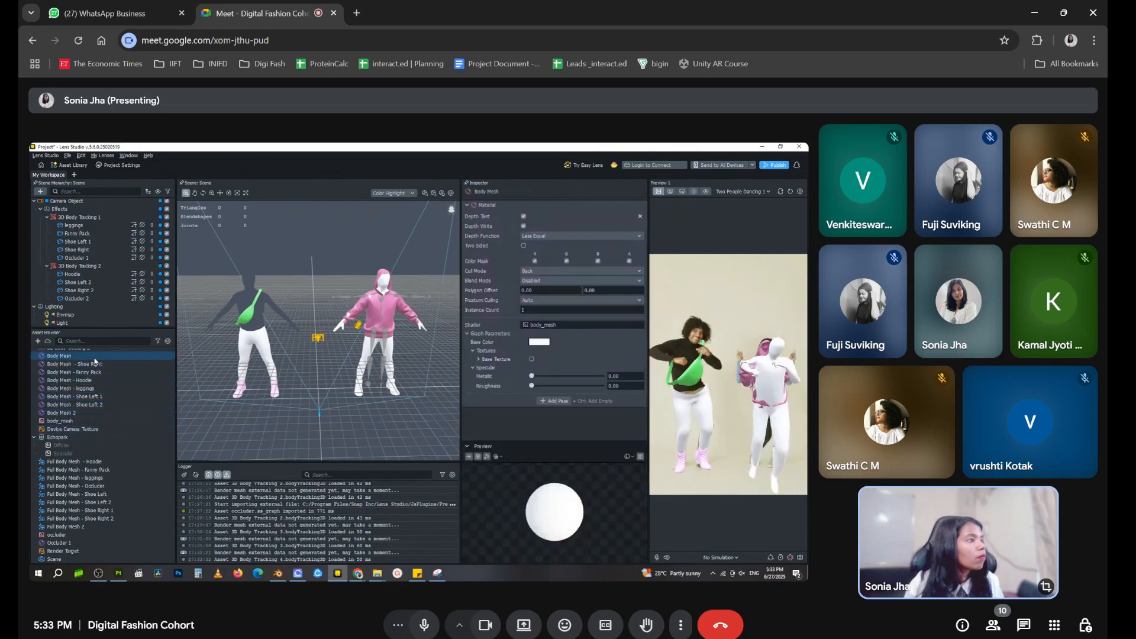
click(77, 429)
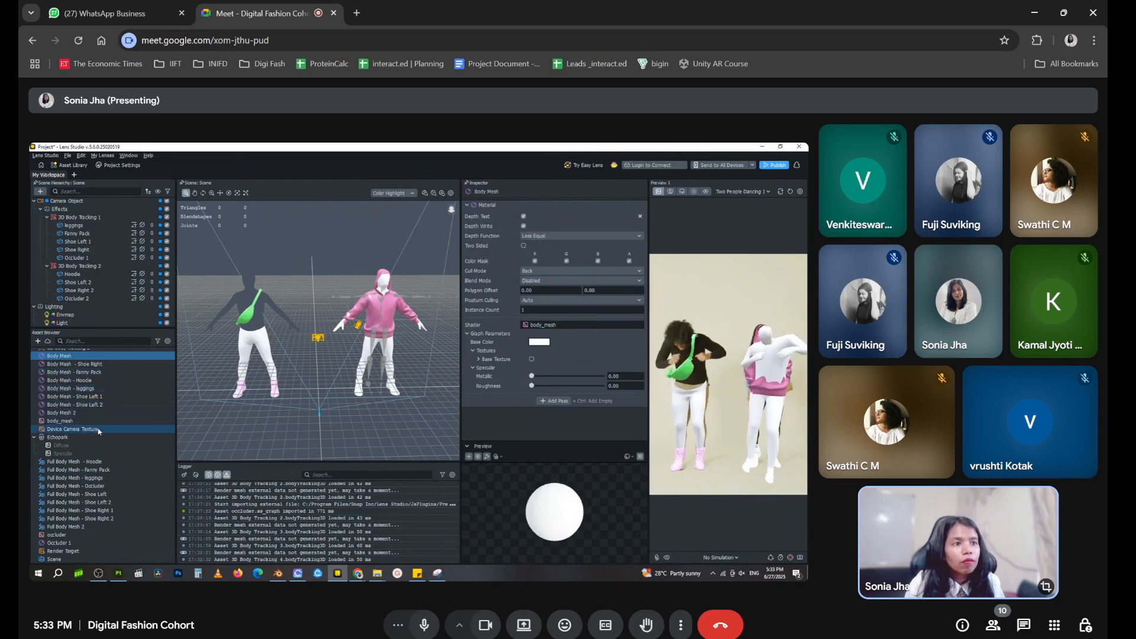
click(80, 290)
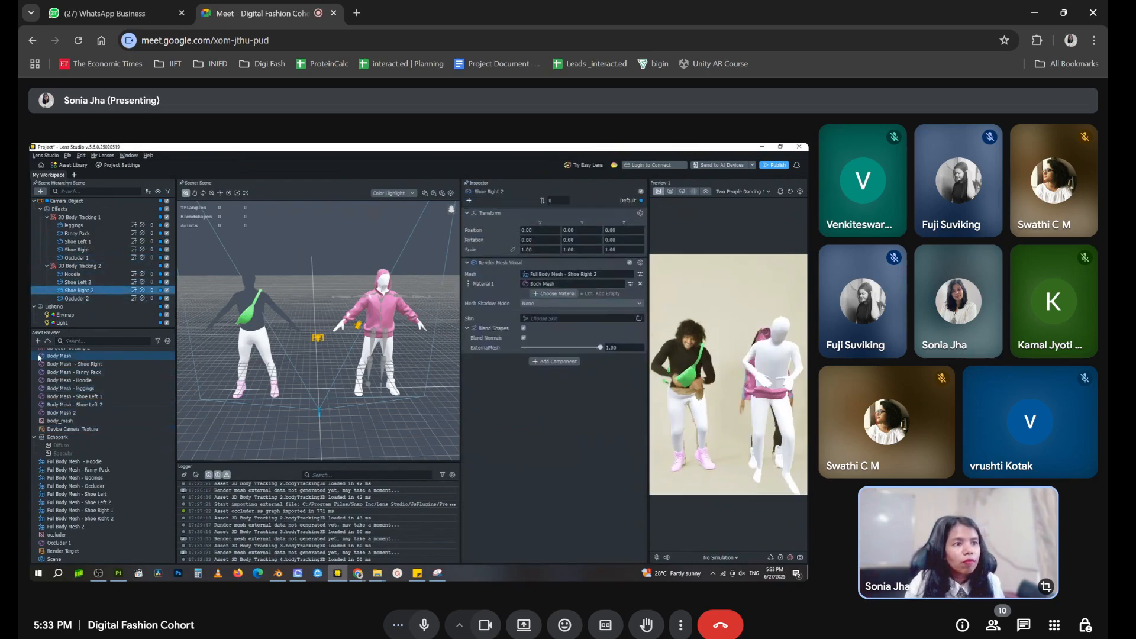
click(66, 357)
click(68, 357)
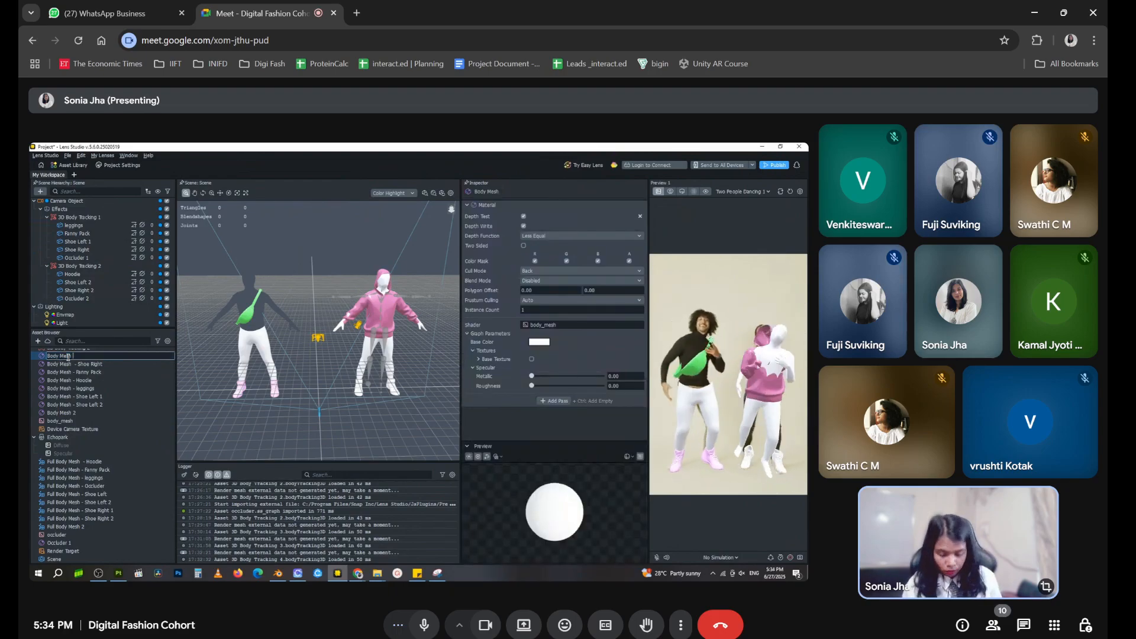
text(- Shoe Left 2)
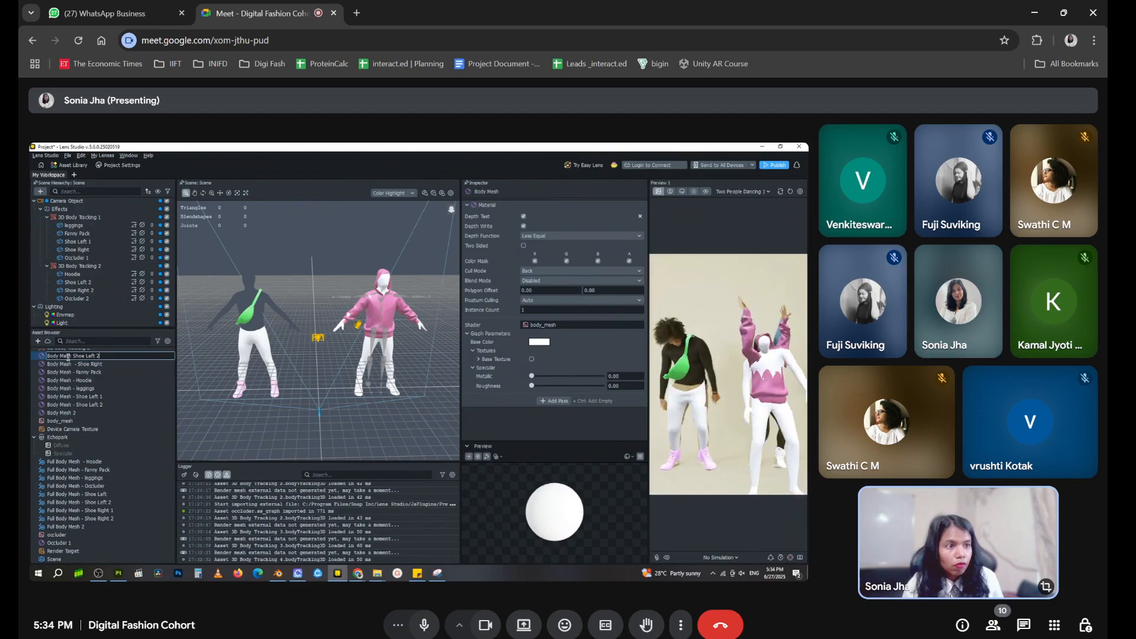
key(BackSpace)
key(BackSpace)
key(BackSpace)
key(BackSpace)
text(Right)
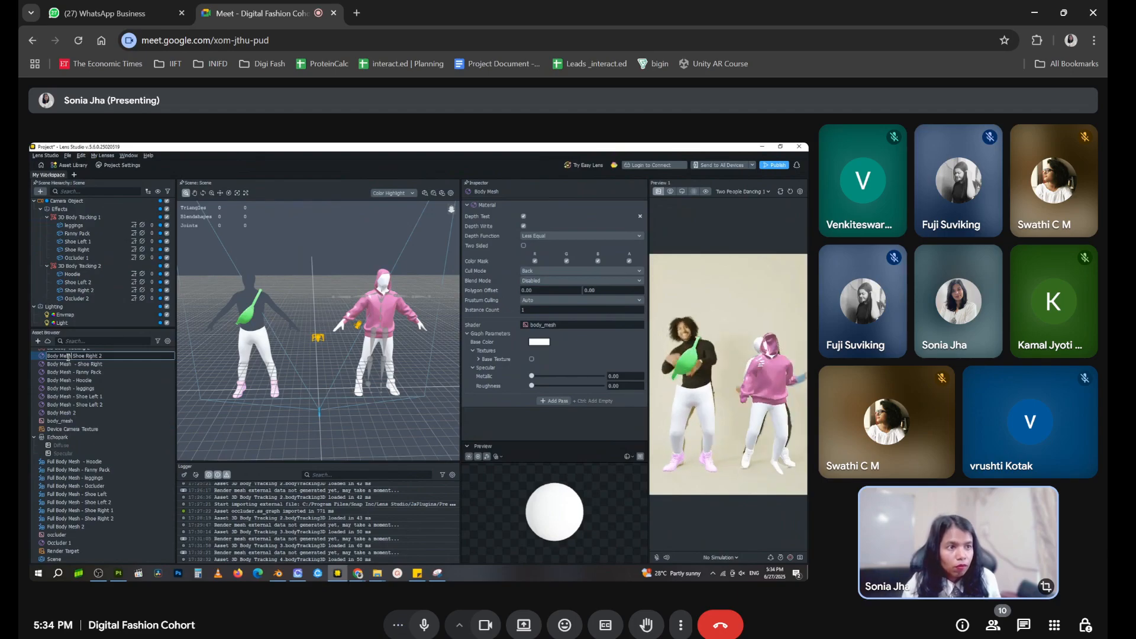
key(Return)
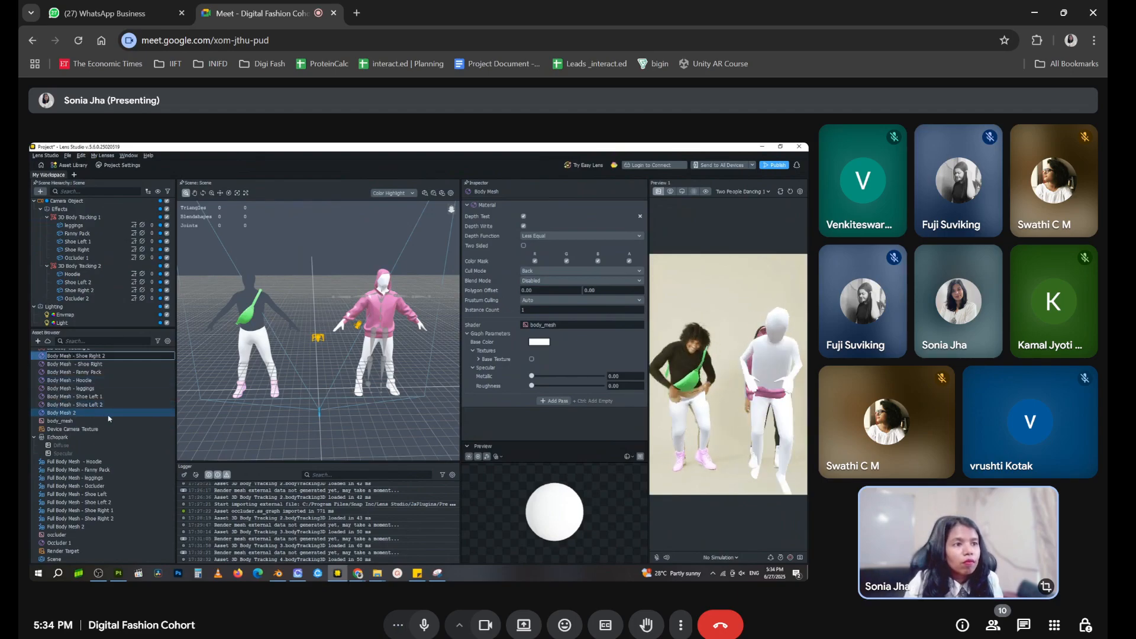
Rename the Full Body Mesh 2 asset as Full Body Mesh
scroll(102, 366, up, 2)
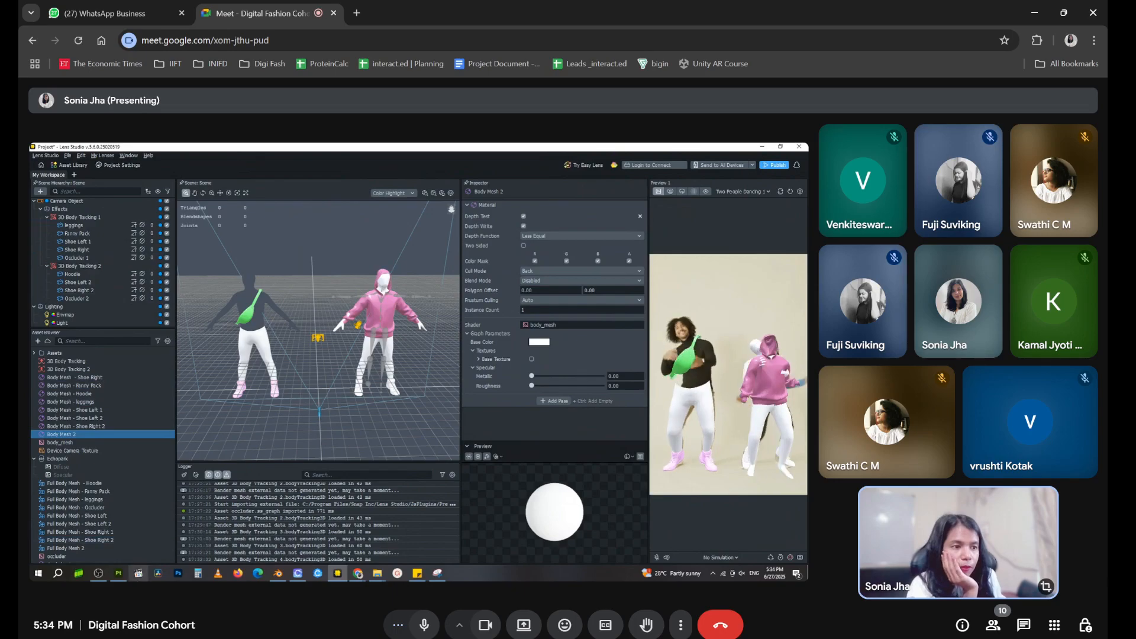
scroll(122, 522, down, 1)
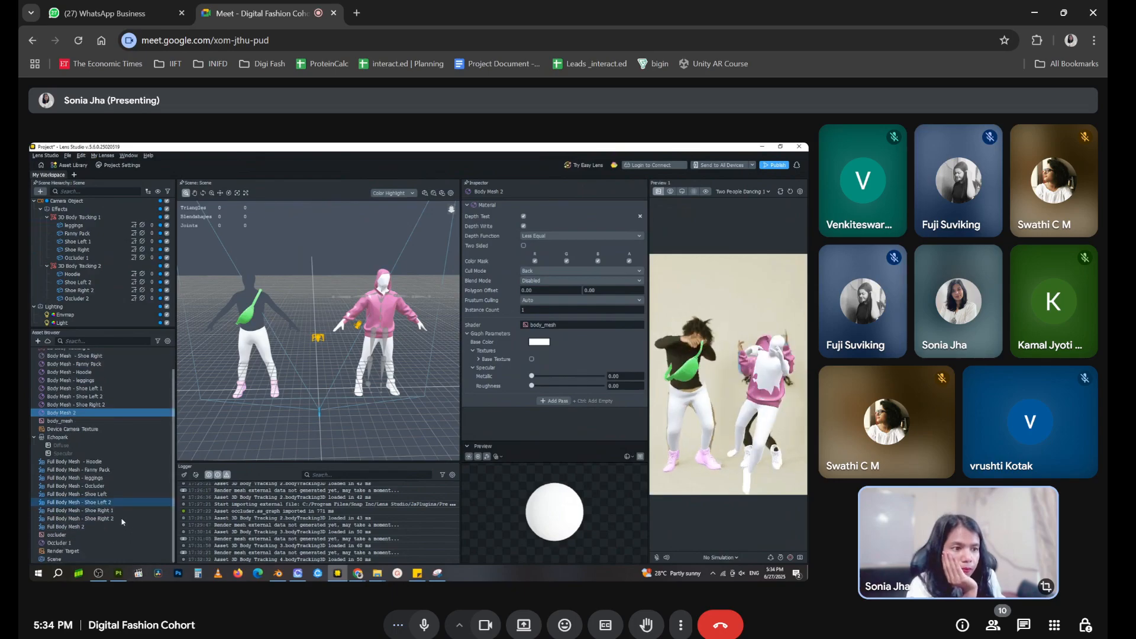
click(81, 527)
right_click(81, 528)
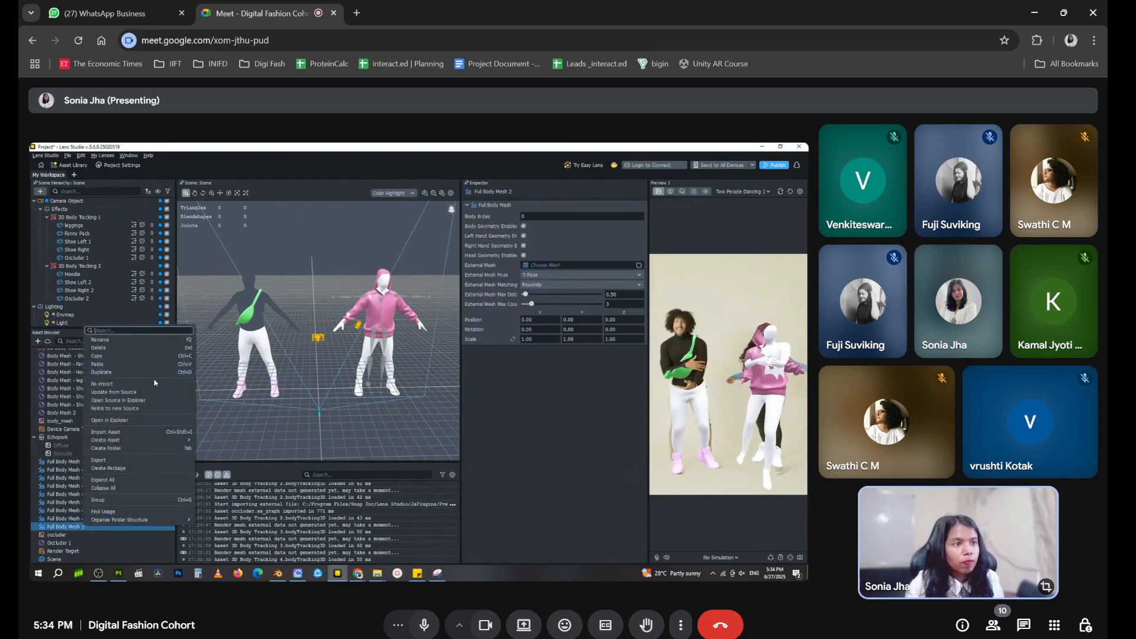
click(128, 343)
key(Right)
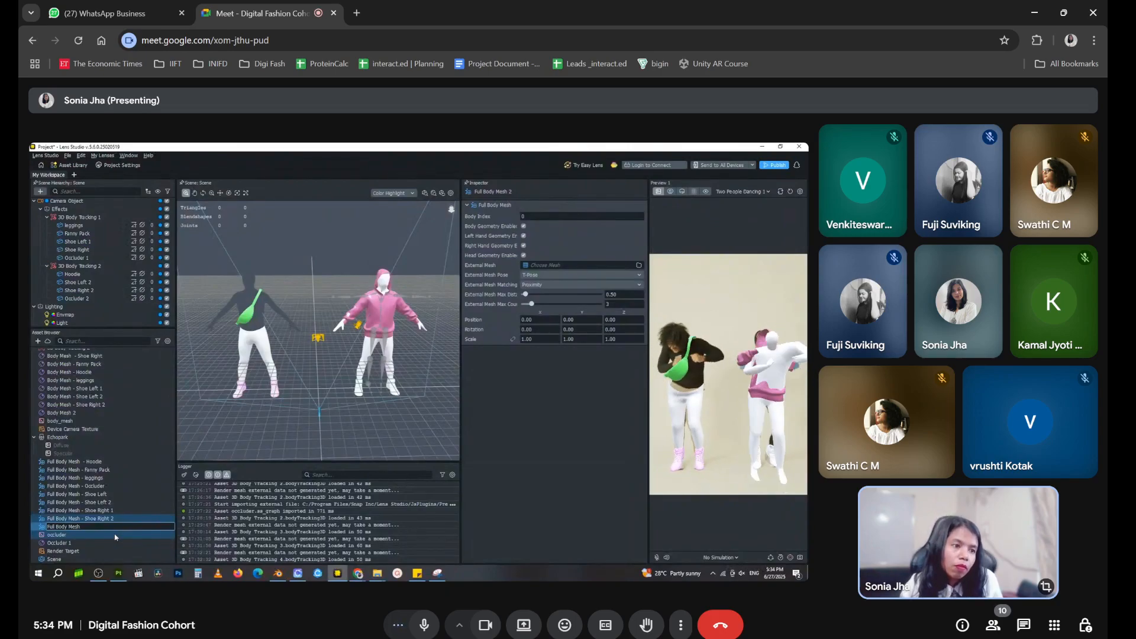
key(Return)
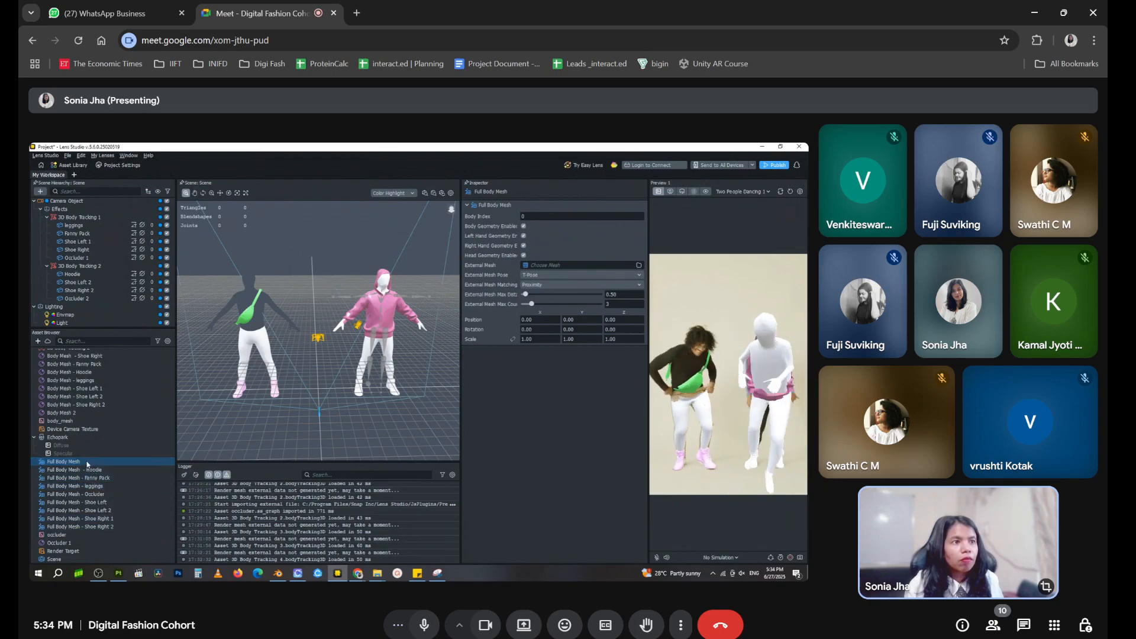
Check which mesh and material assets the second body's Occluder 2 object uses
click(83, 315)
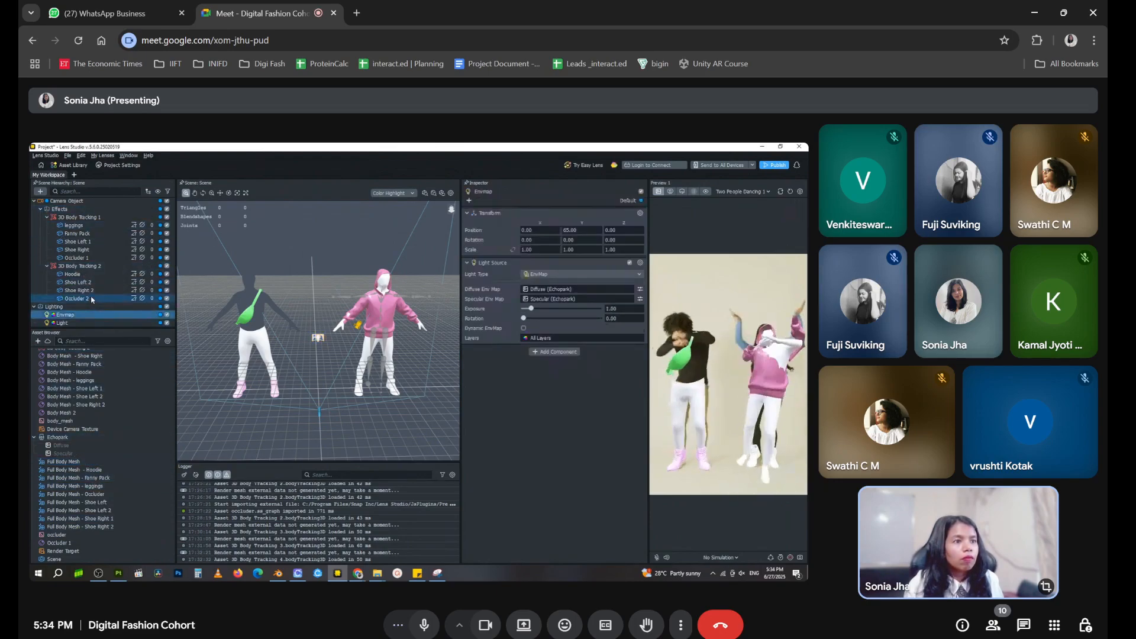
scroll(77, 418, up, 1)
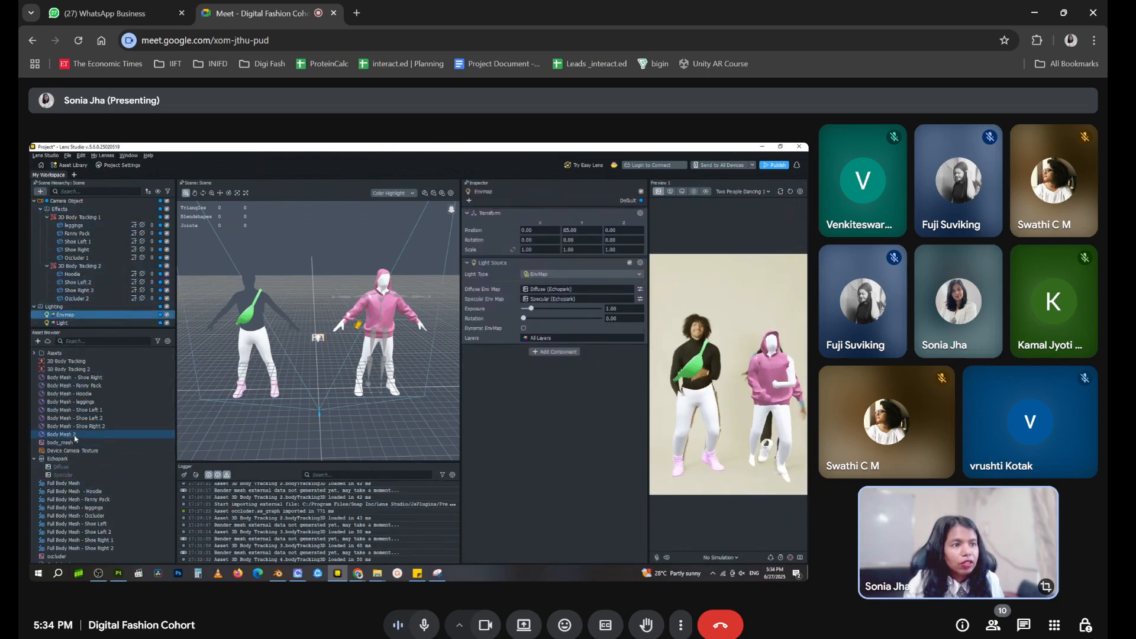
click(75, 435)
scroll(82, 456, down, 1)
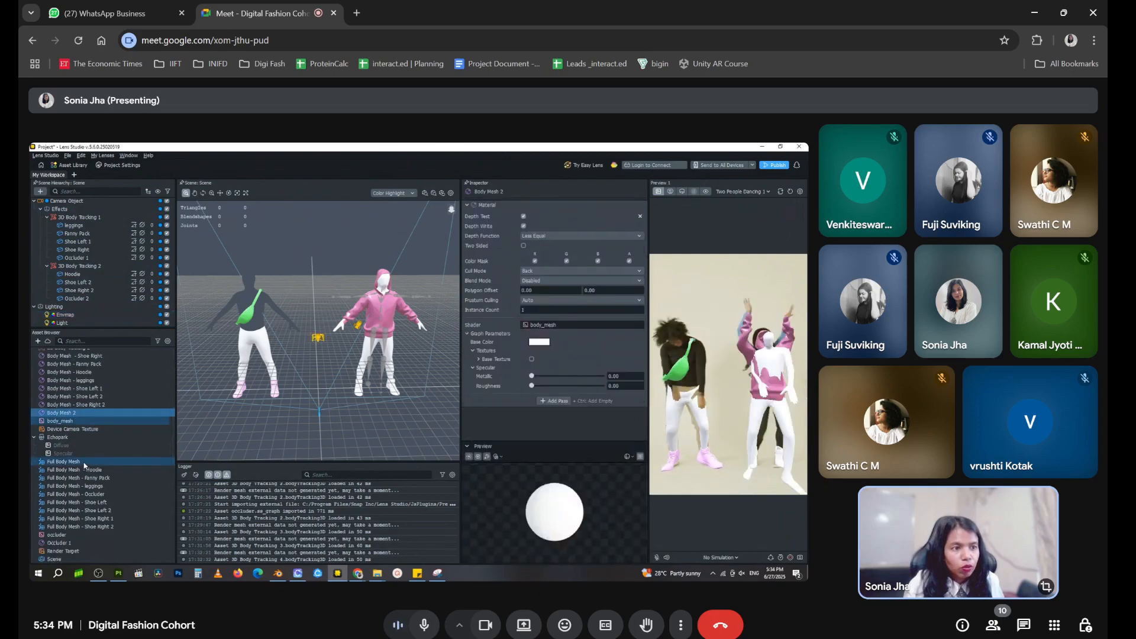
click(74, 463)
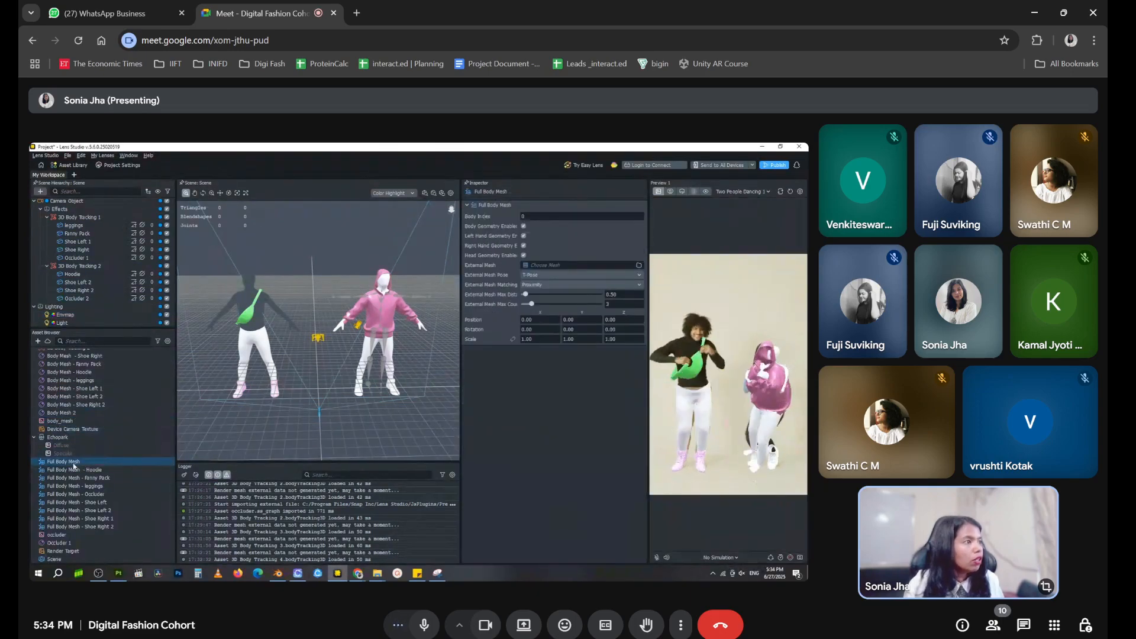
click(77, 299)
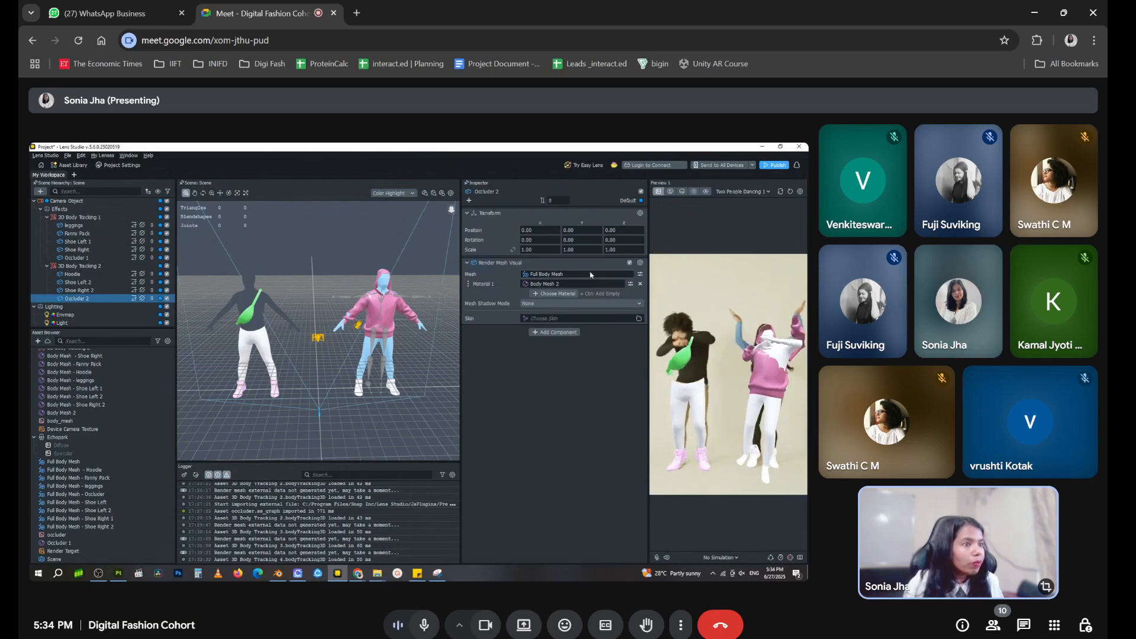
Rename the Full Body Mesh asset used by the second body's occluder as Full Body Mesh - Occluder 2
click(69, 462)
right_click(69, 462)
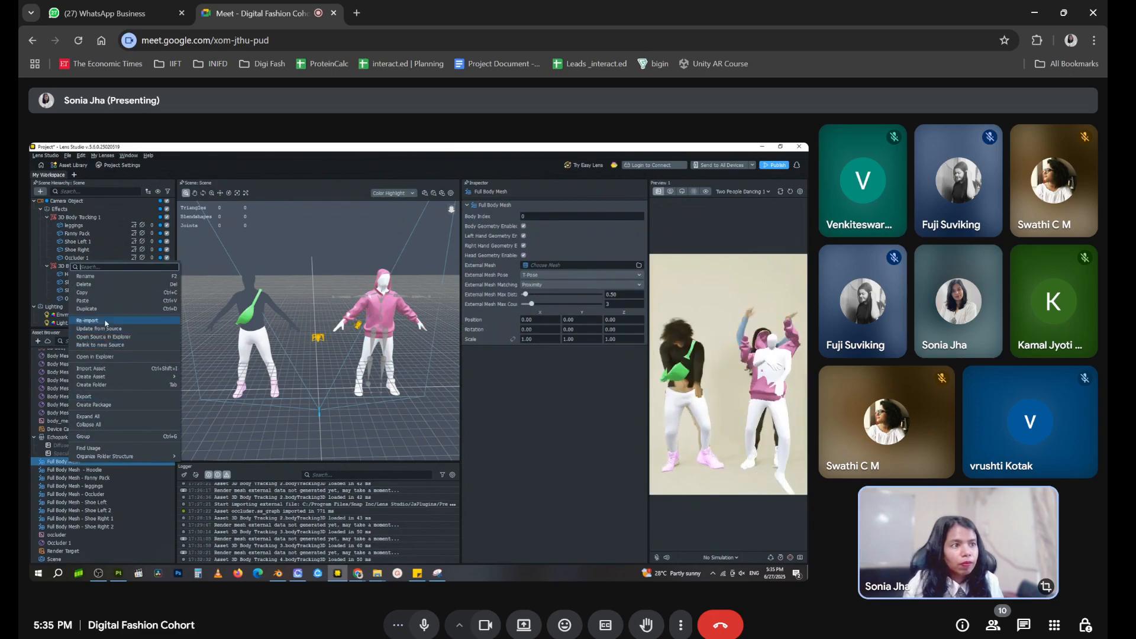
click(102, 277)
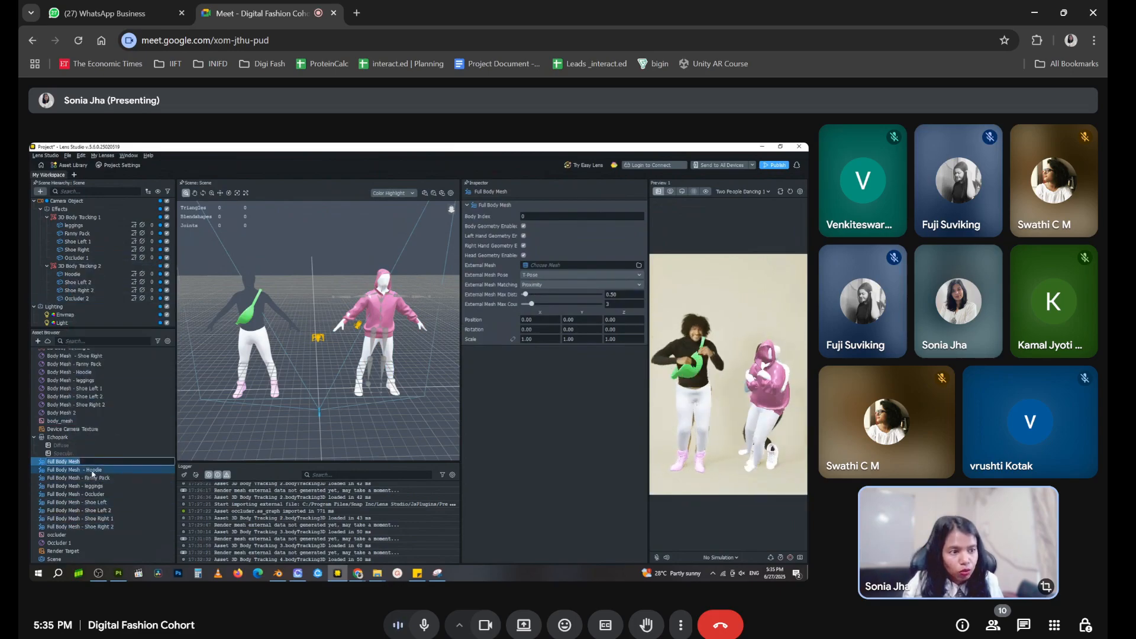
text(- Occlude)
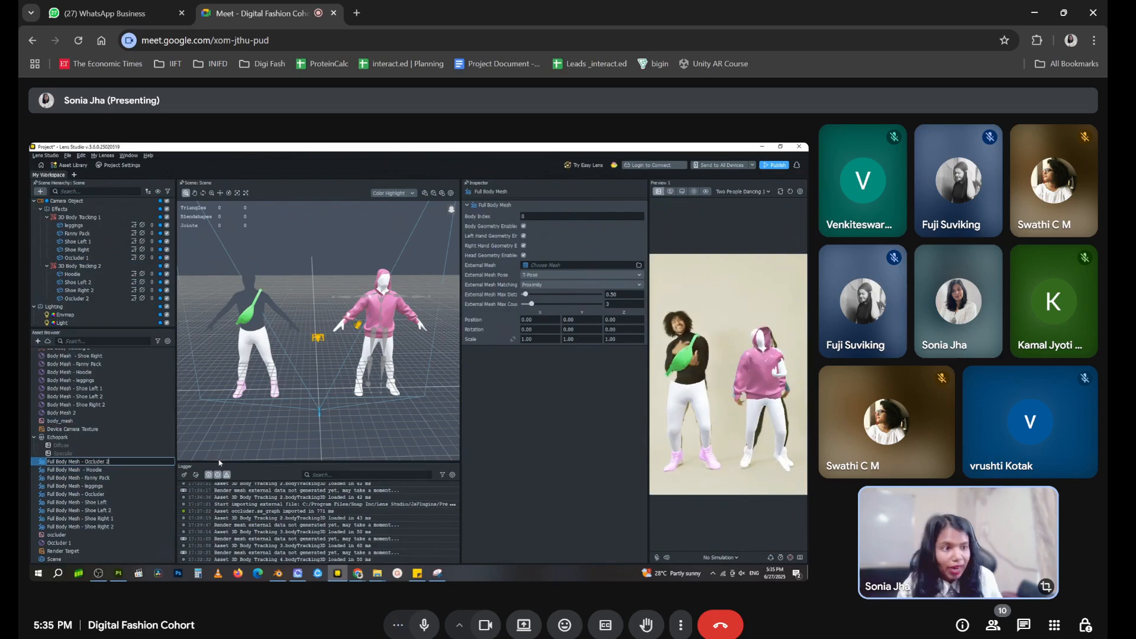
text(r 2)
click(80, 526)
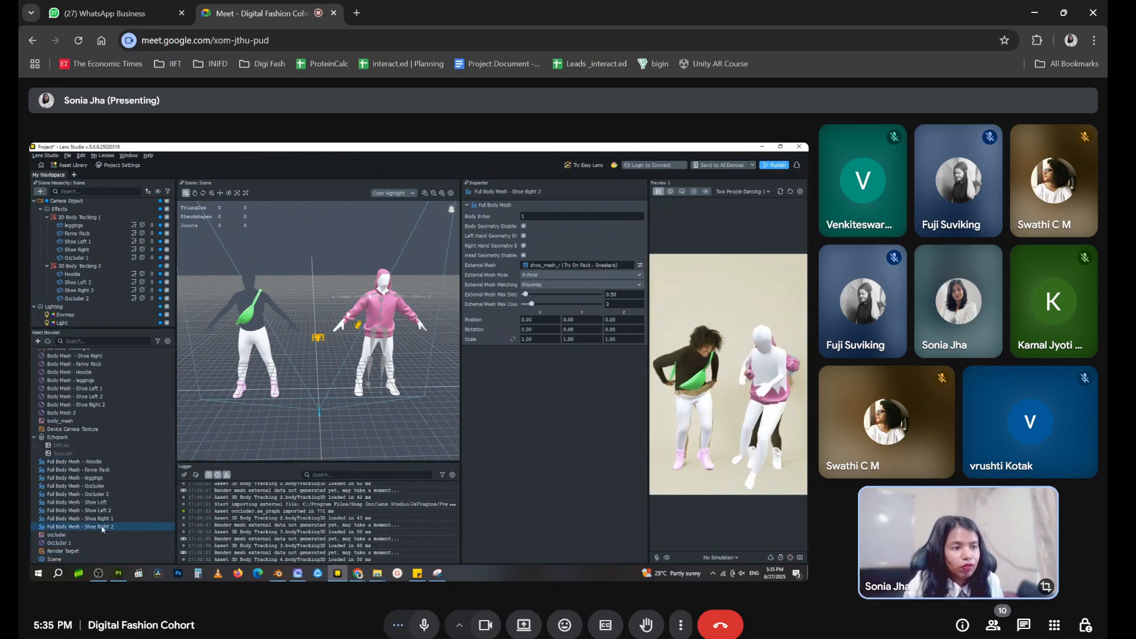
Check the material on the second body's occluder and delete the white Body Mesh 2 material from the project assets
click(78, 413)
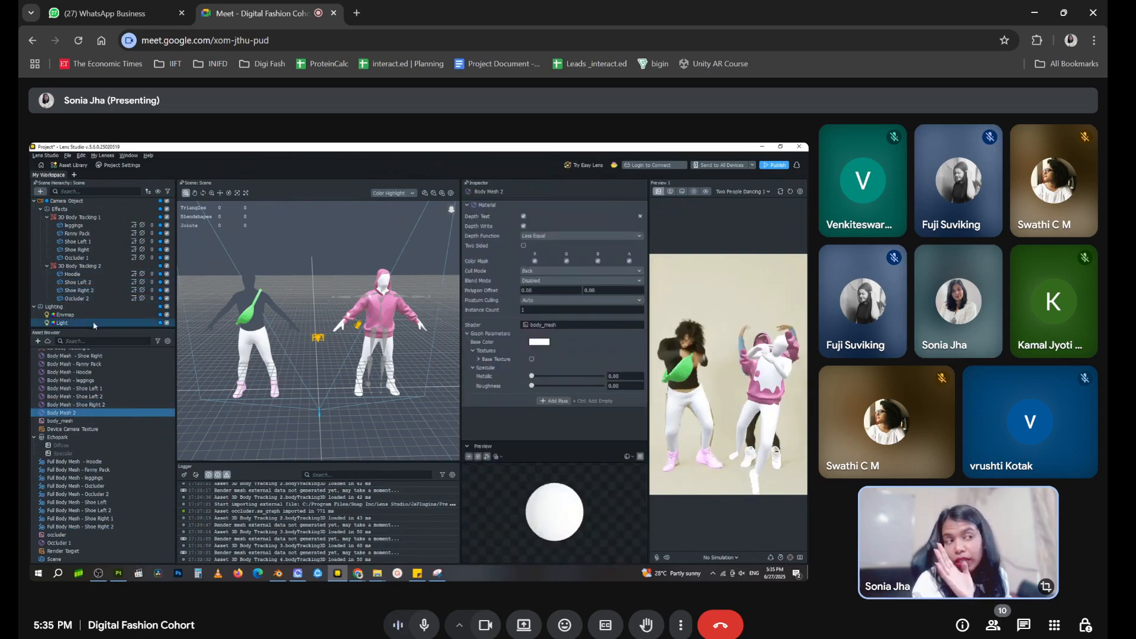
click(101, 299)
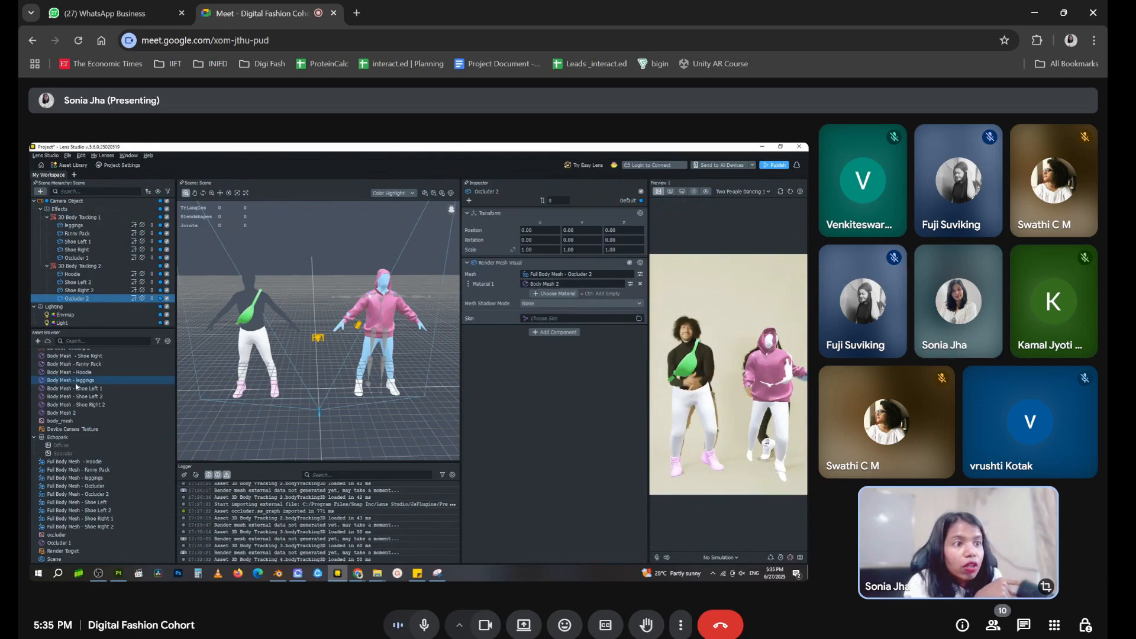
click(83, 414)
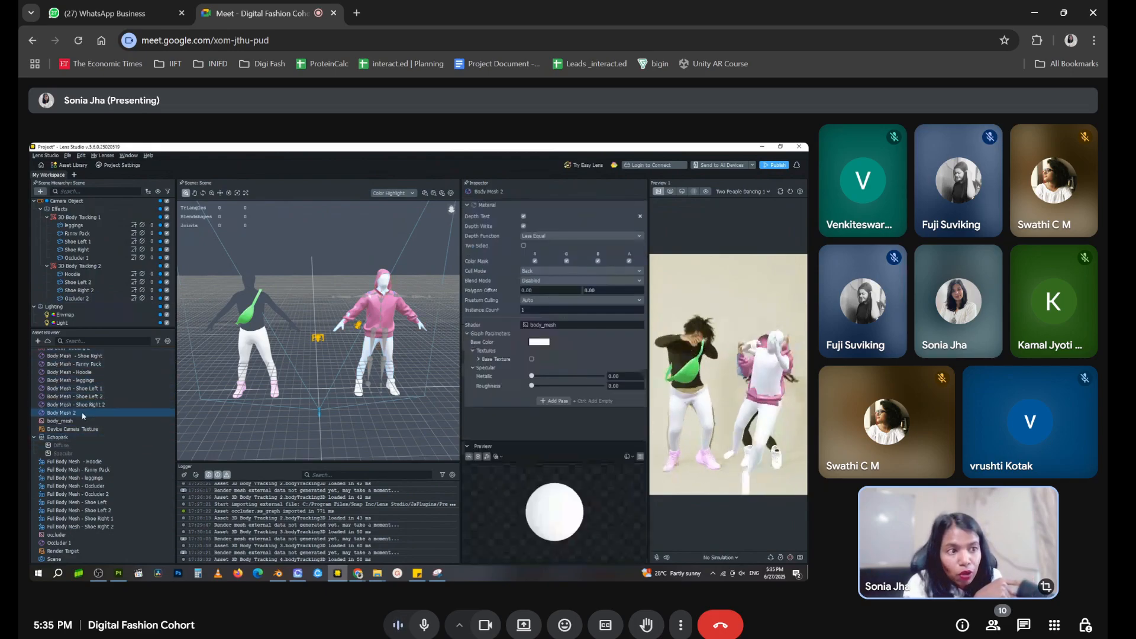
right_click(83, 414)
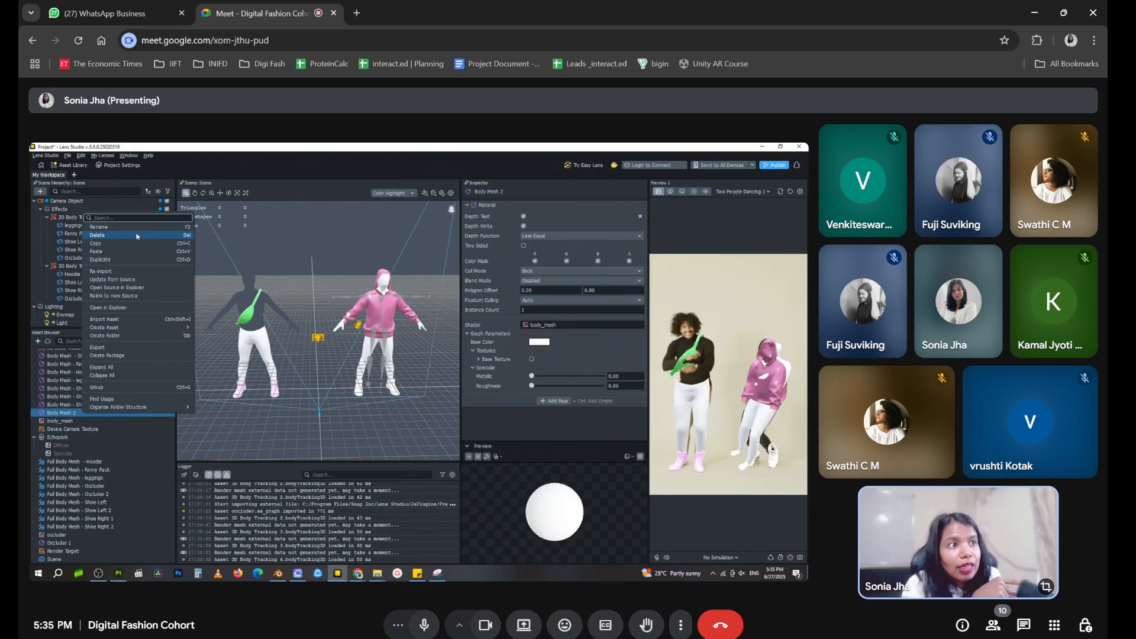
click(136, 236)
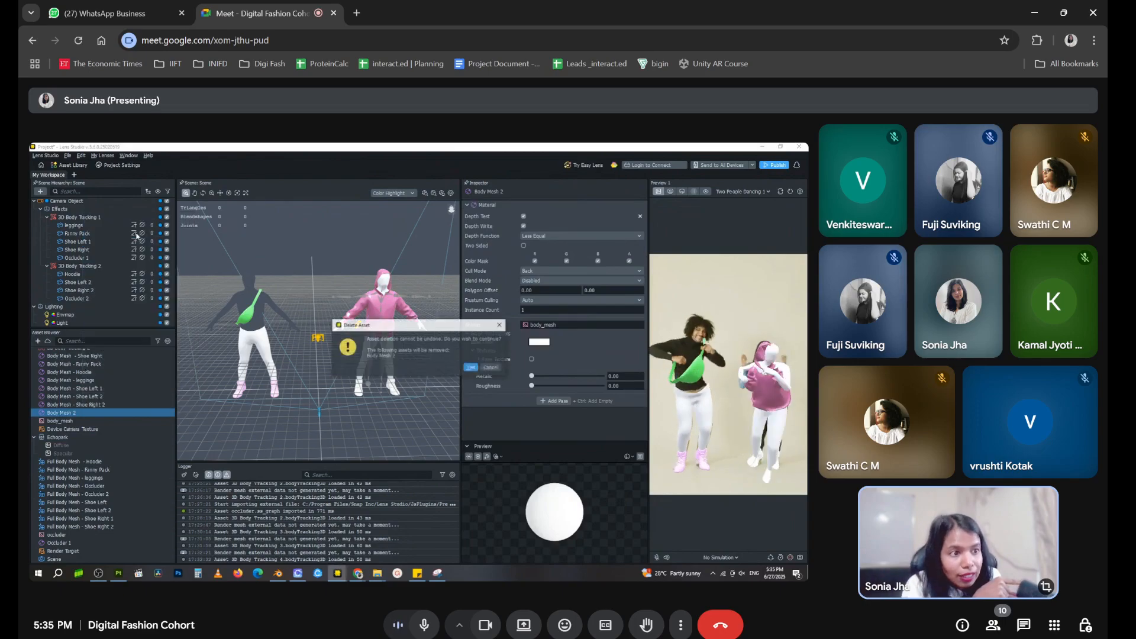
click(472, 368)
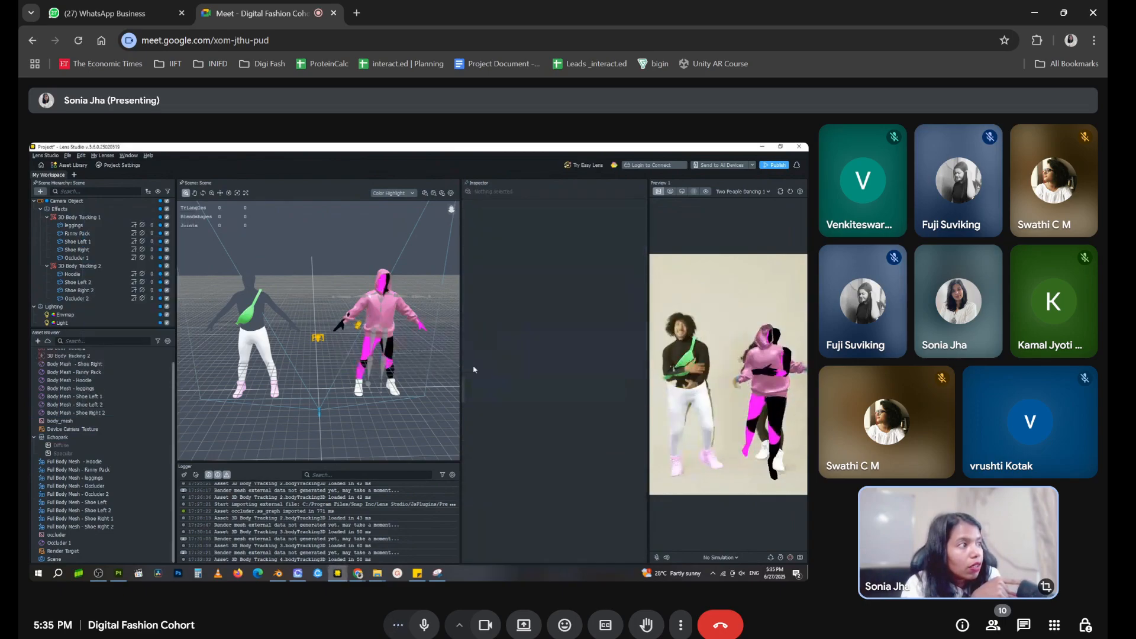
click(82, 298)
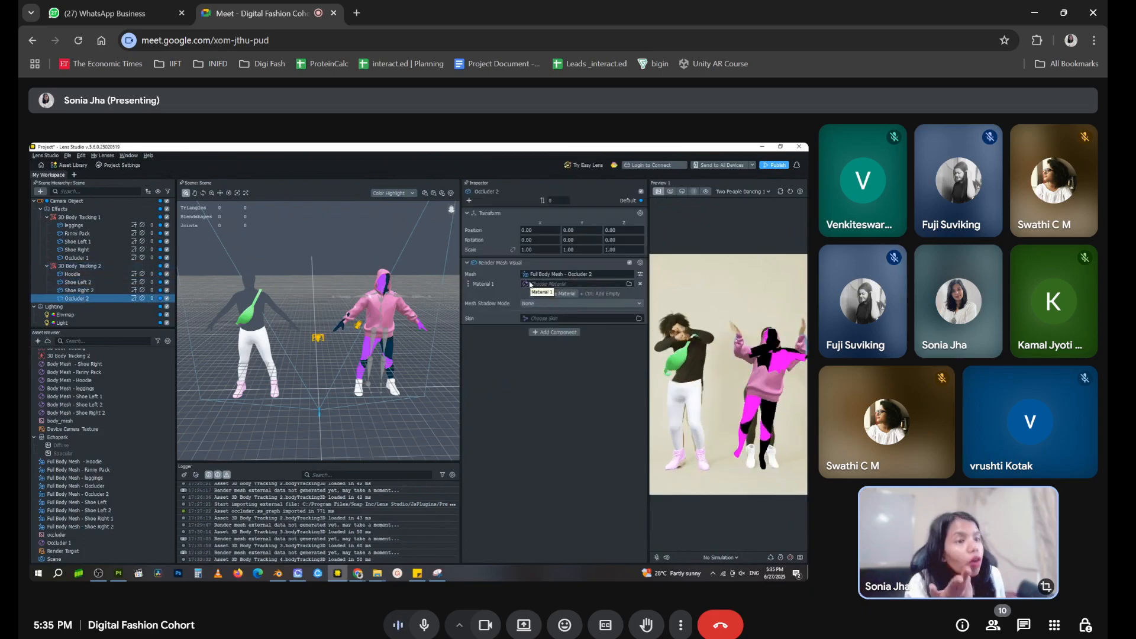
click(39, 341)
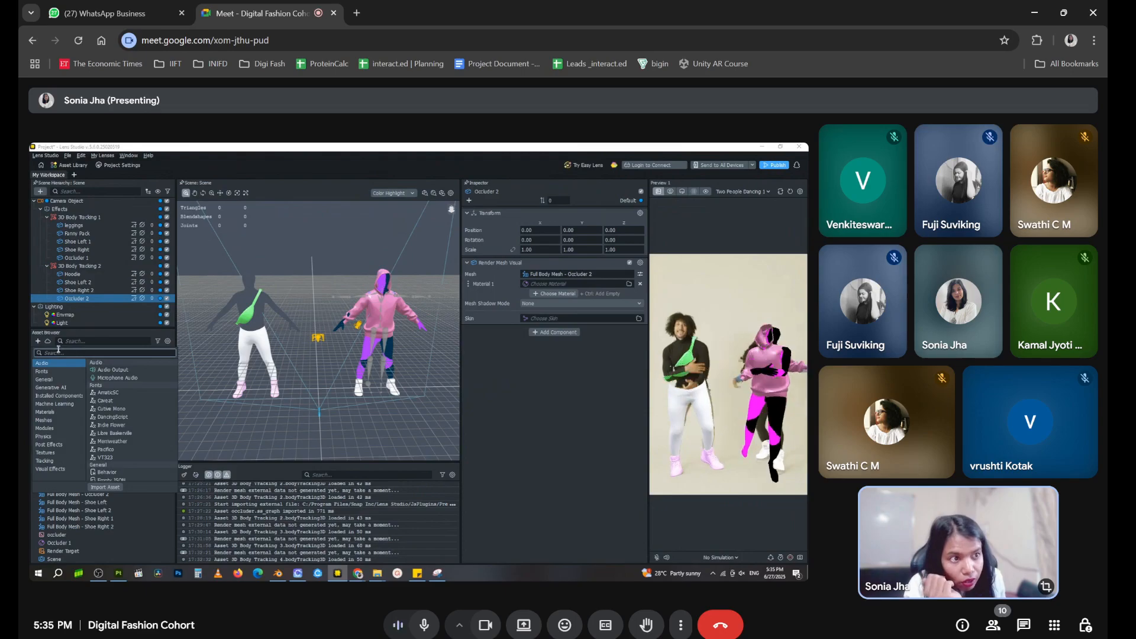
text(o)
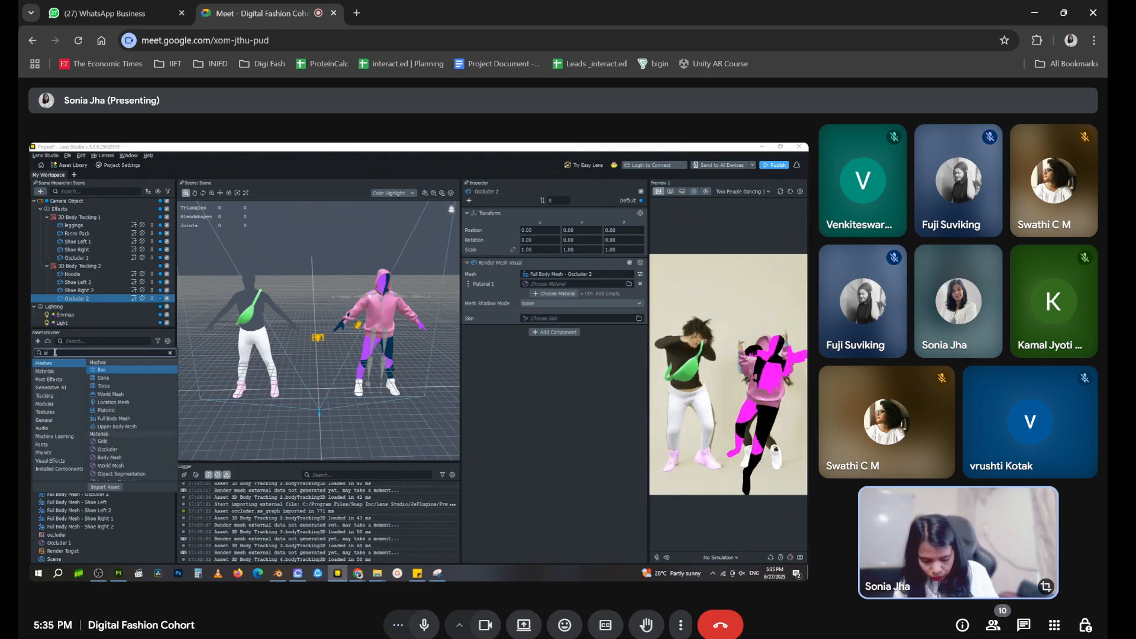
text(ccluder 2)
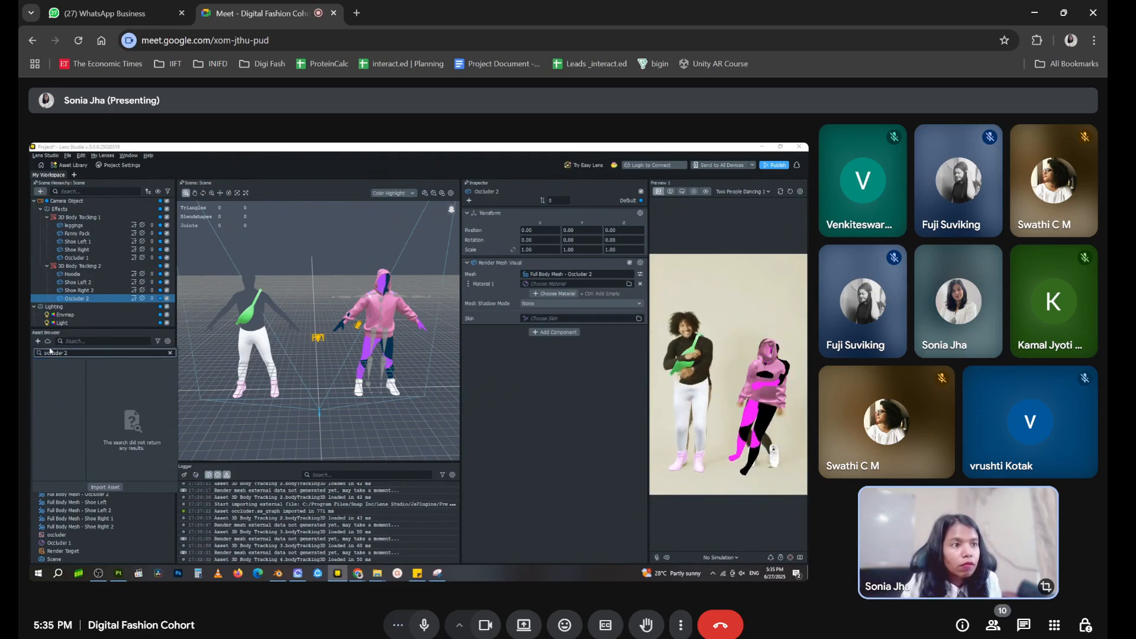
key(BackSpace)
key(BackSpace)
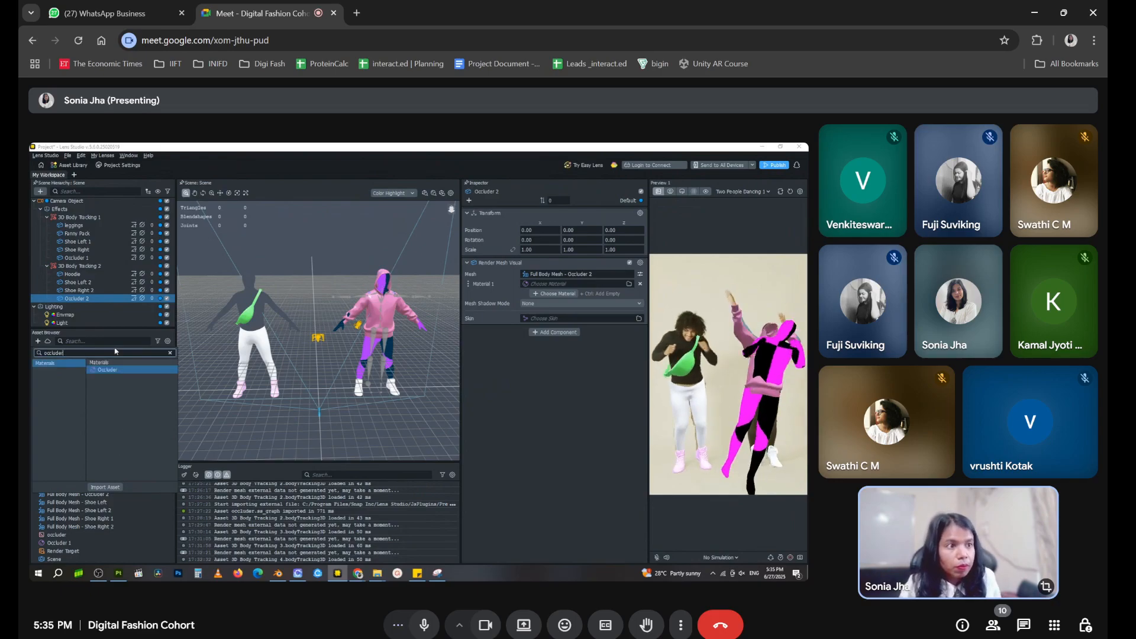
click(113, 335)
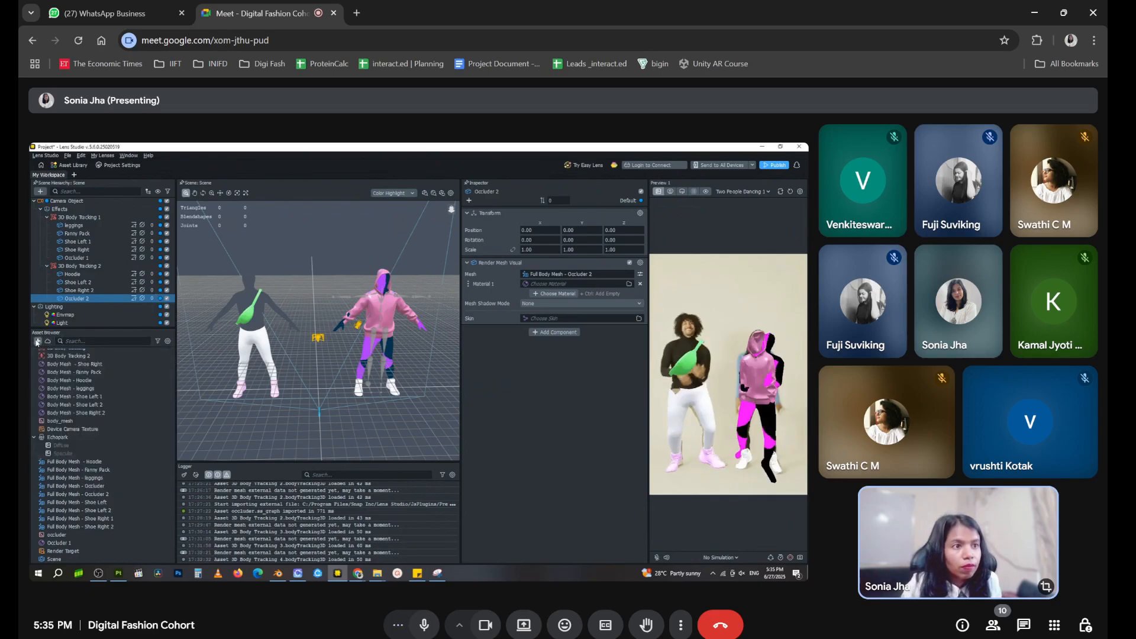
Add a new Occluder material to the project assets and name it Occluder 2
click(36, 341)
text(occlu)
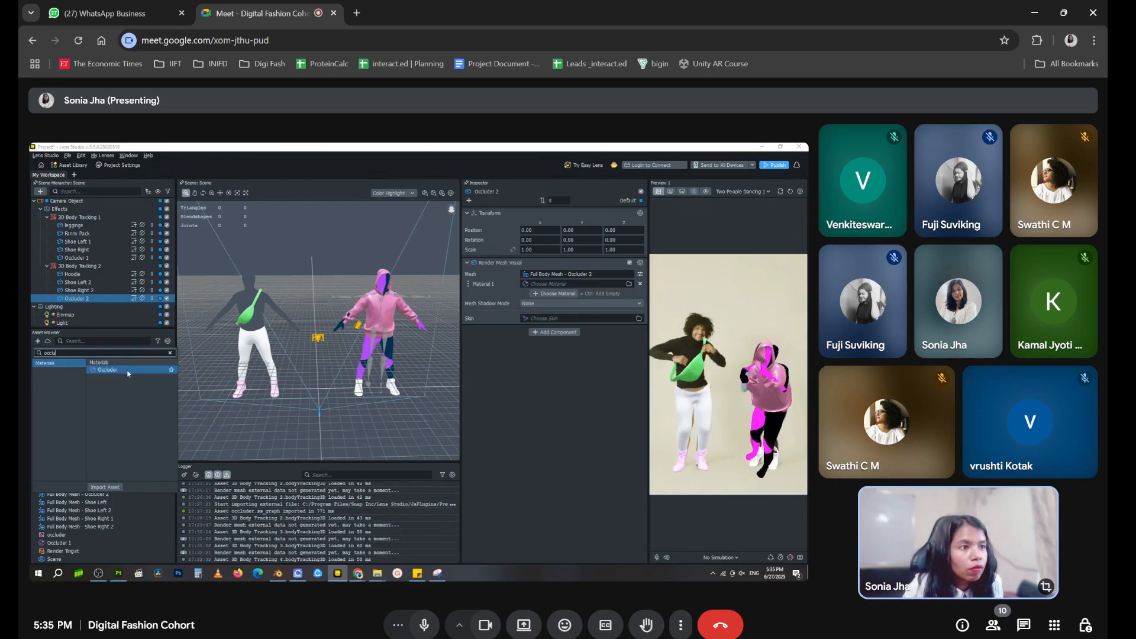
click(127, 373)
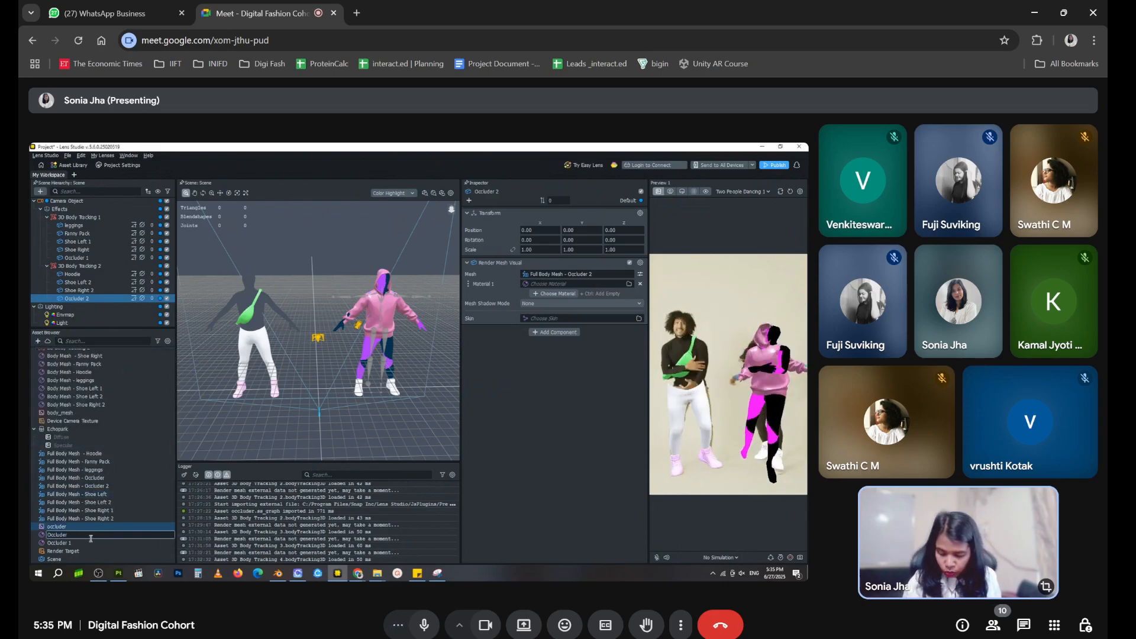
key(Return)
click(68, 551)
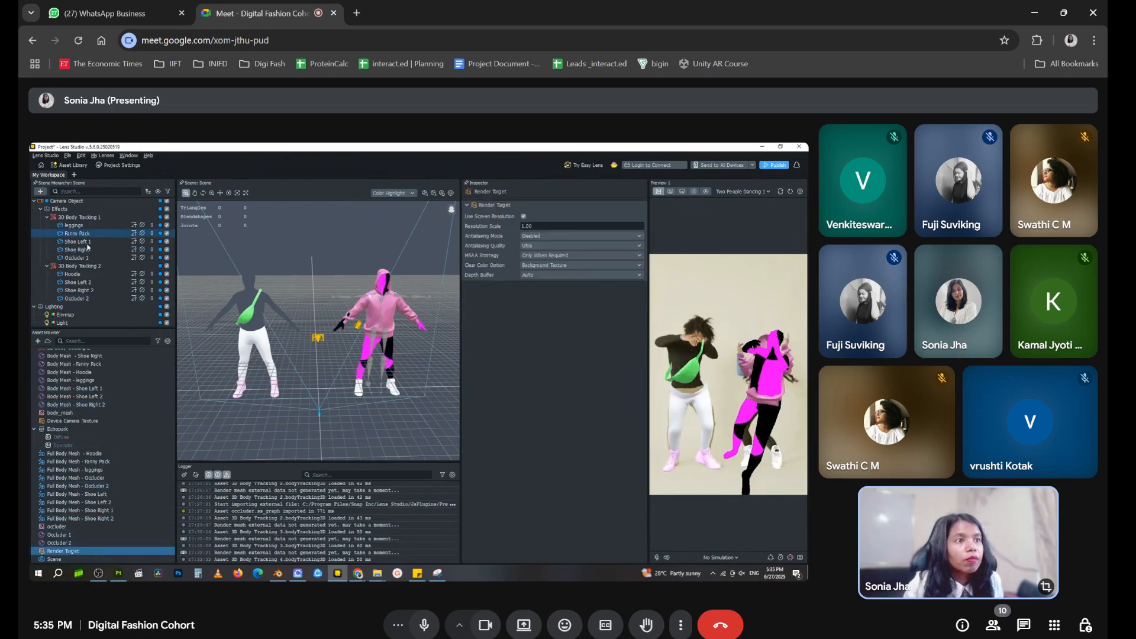
key(Up)
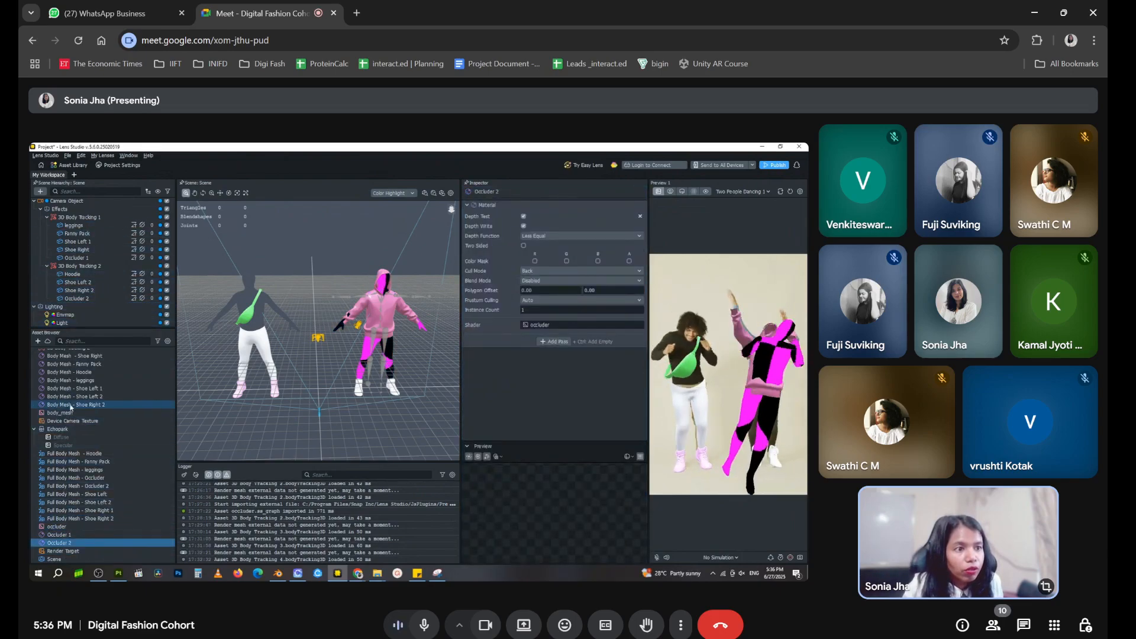
Assign the Occluder 2 material to the second body's Occluder 2 object and check the result in the scene
click(77, 485)
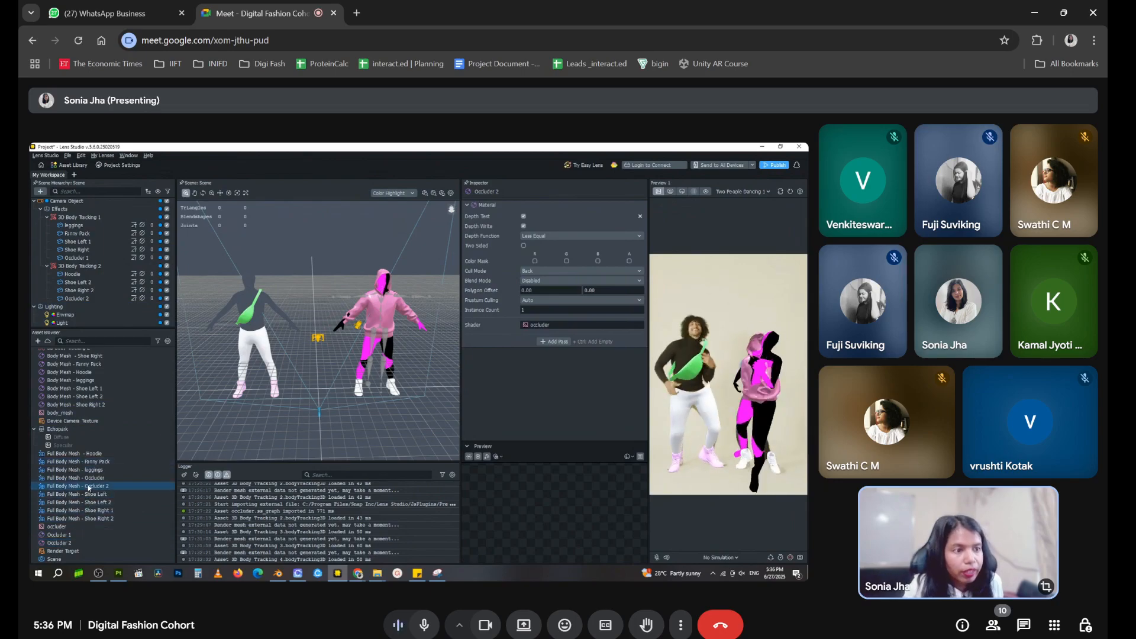
click(77, 299)
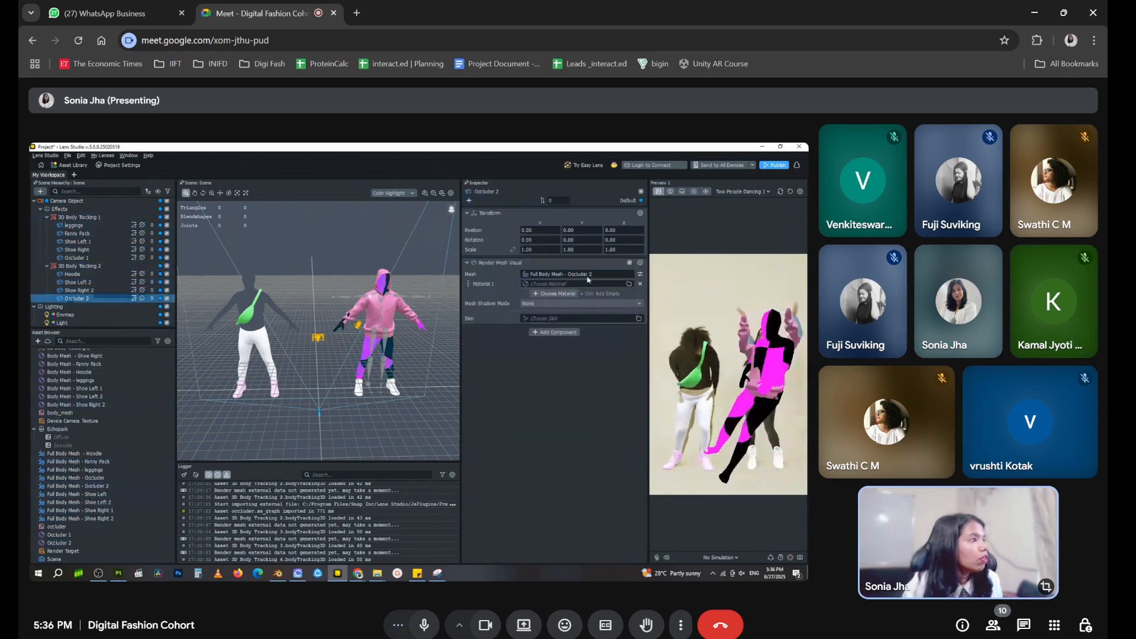
click(585, 276)
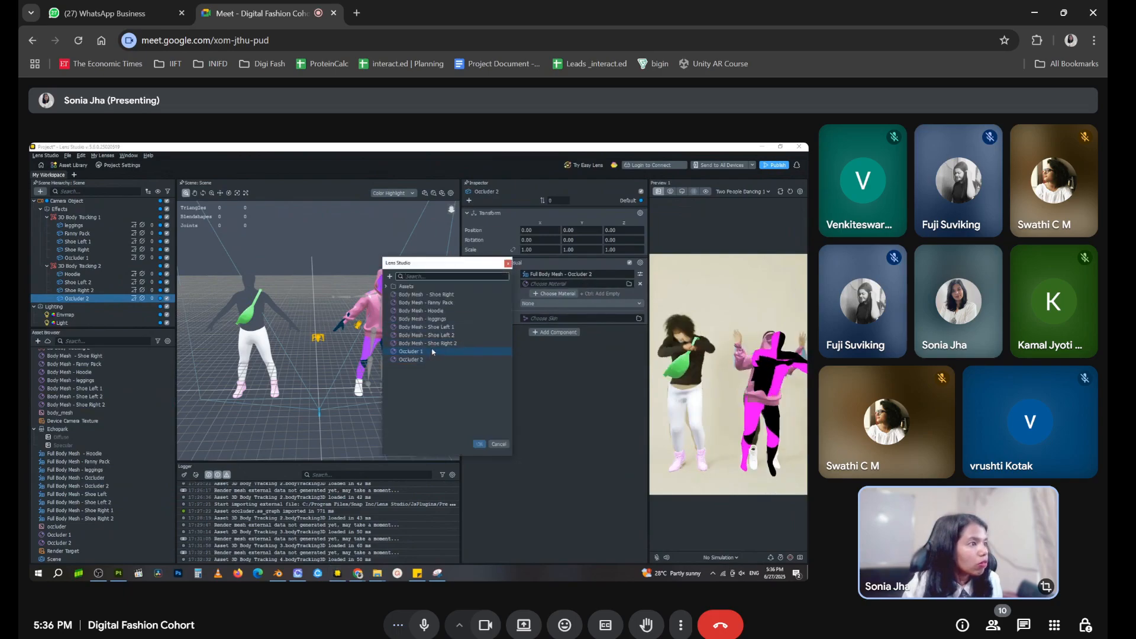
double_click(422, 360)
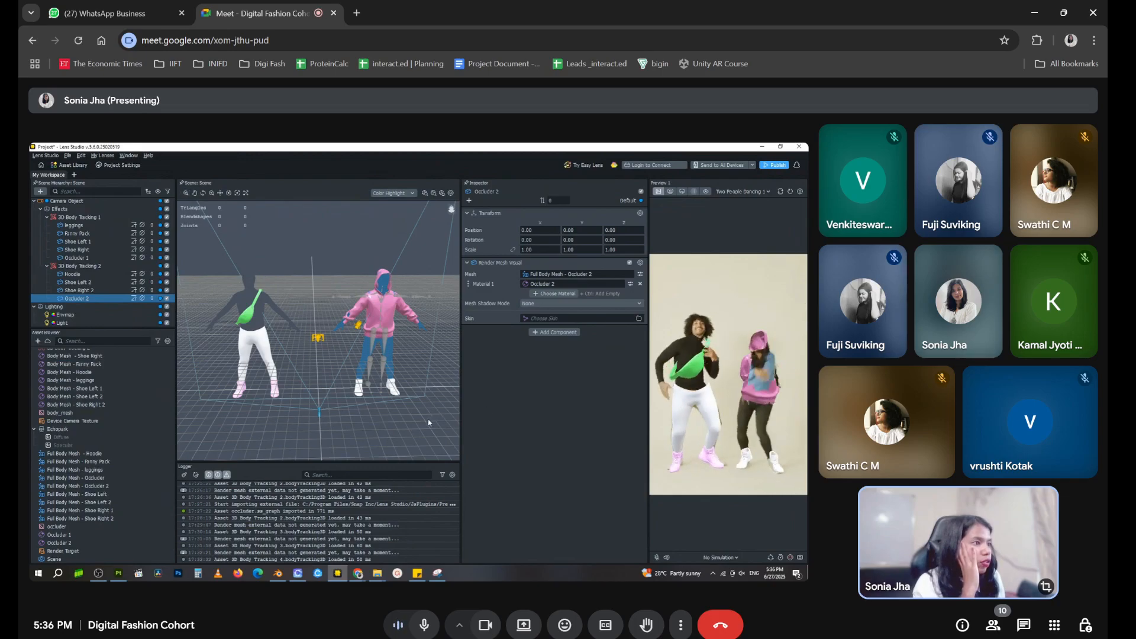
click(409, 426)
right_drag(410, 426, 399, 425)
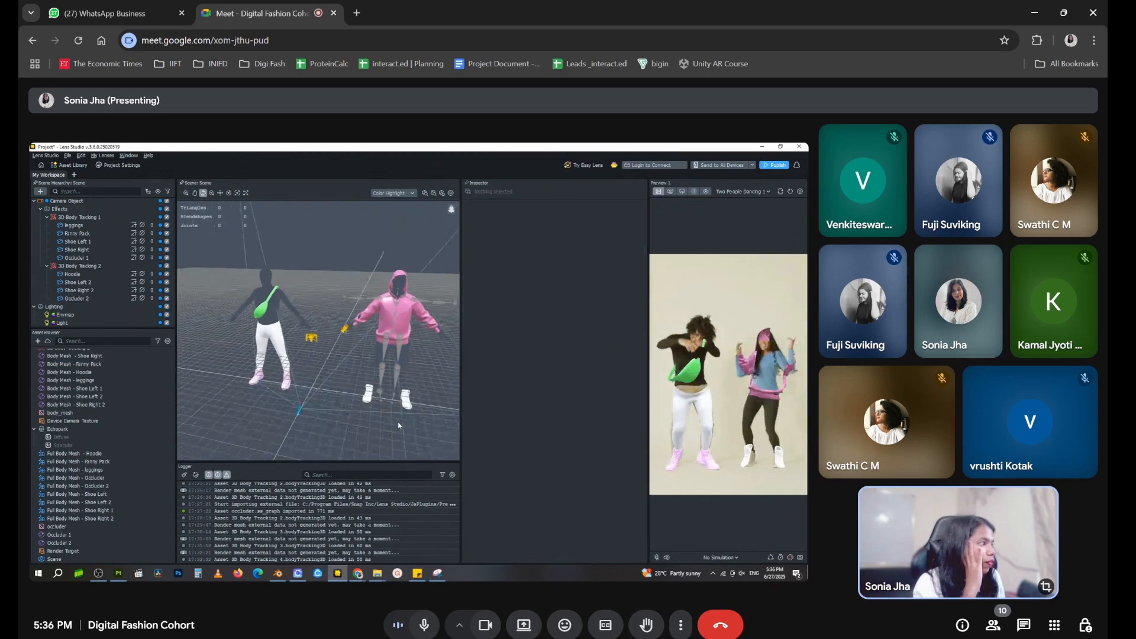
Restart the preview and check the mesh and material assigned to the second body's Occluder 2, comparing the preview with the scene
click(792, 192)
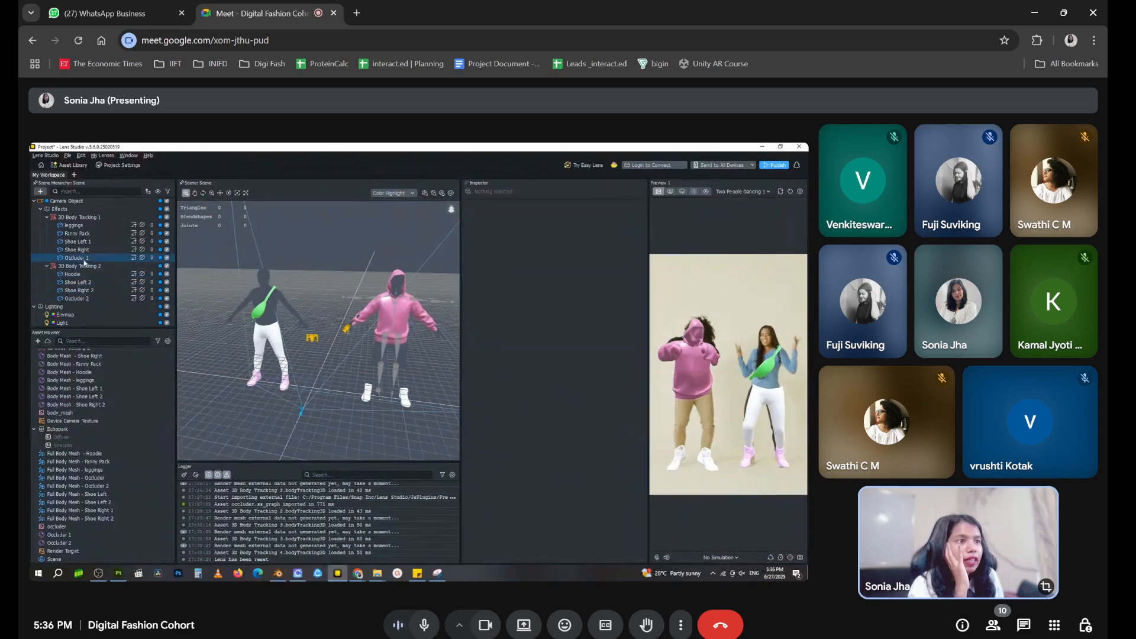
click(86, 299)
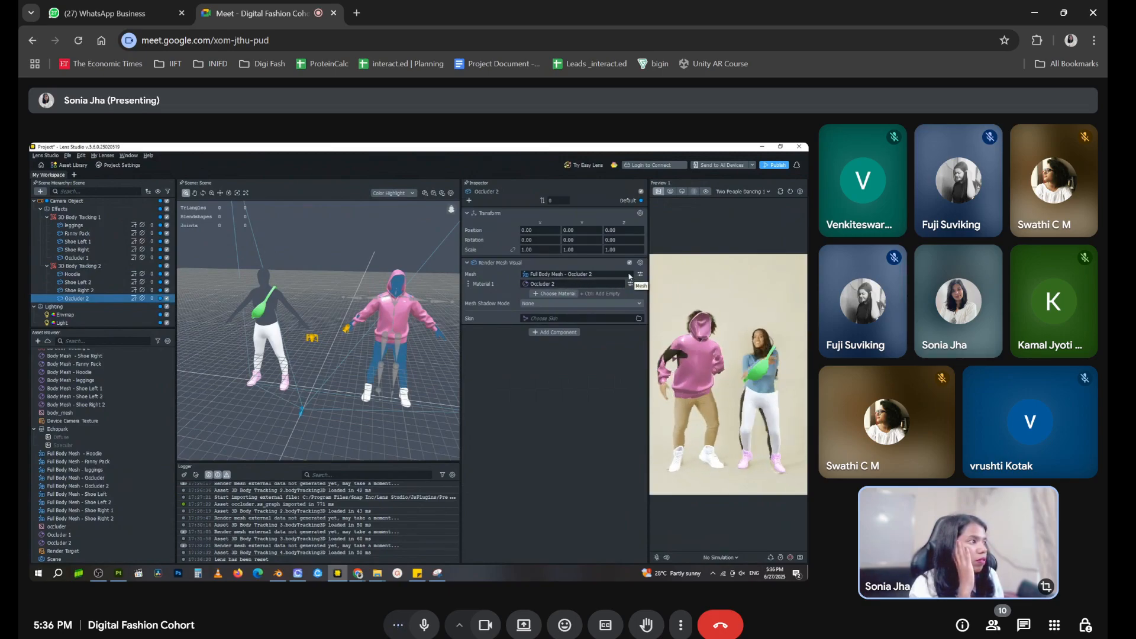
click(630, 275)
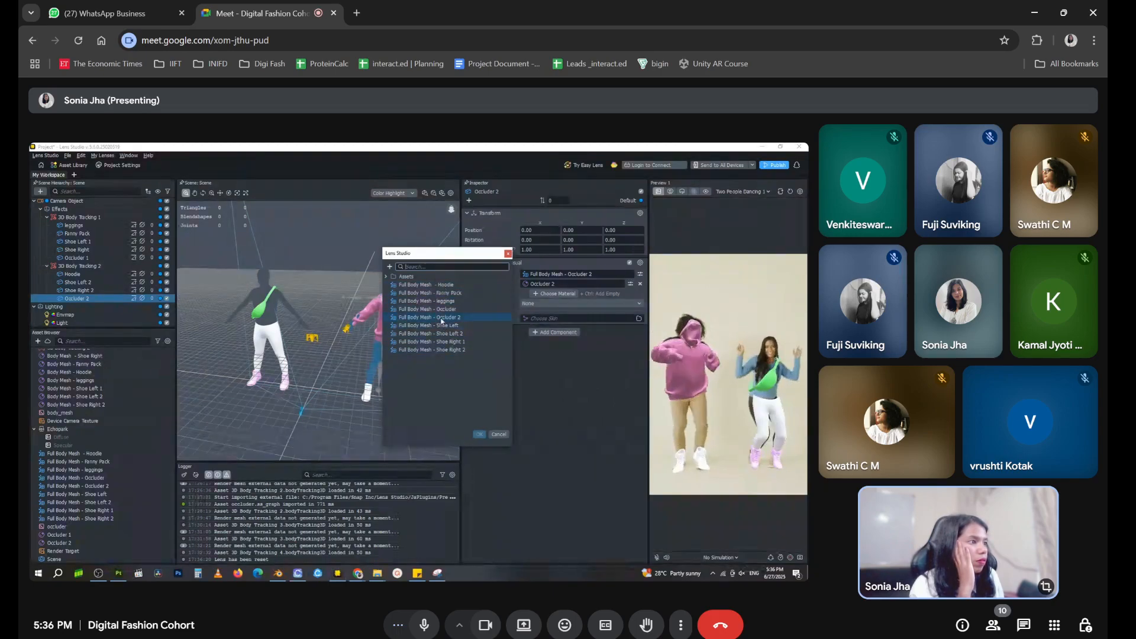
click(480, 435)
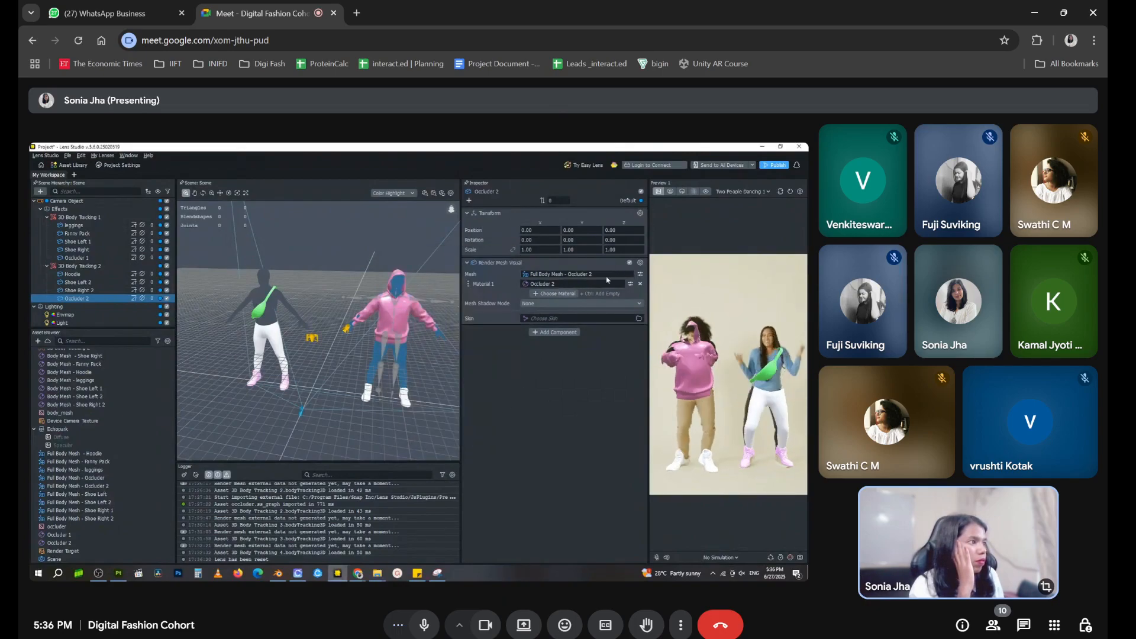
click(590, 286)
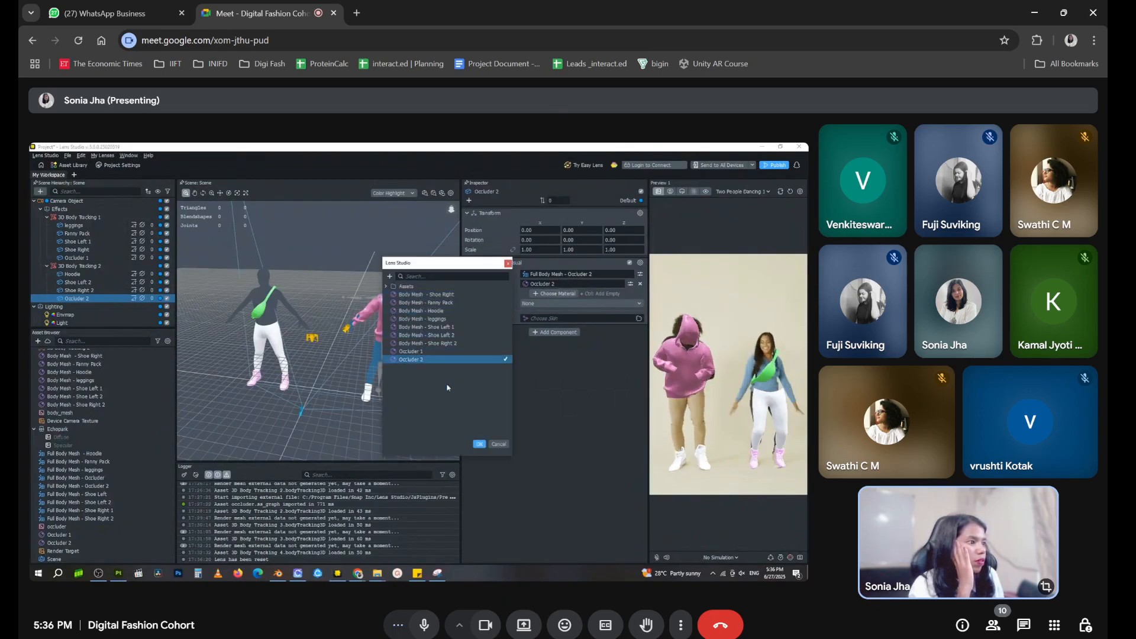
click(478, 444)
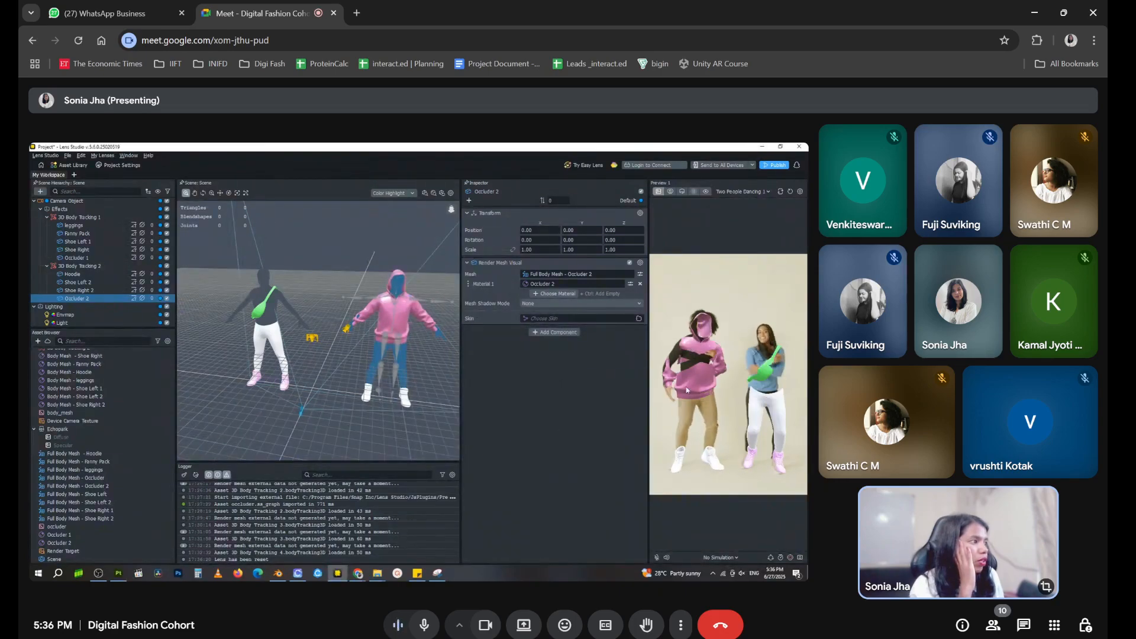
mouse_move(451, 392)
right_down()
mouse_move(378, 376)
mouse_move(350, 355)
mouse_move(307, 359)
mouse_move(439, 371)
mouse_move(303, 364)
mouse_move(440, 373)
right_up()
scroll(440, 373, up, 3)
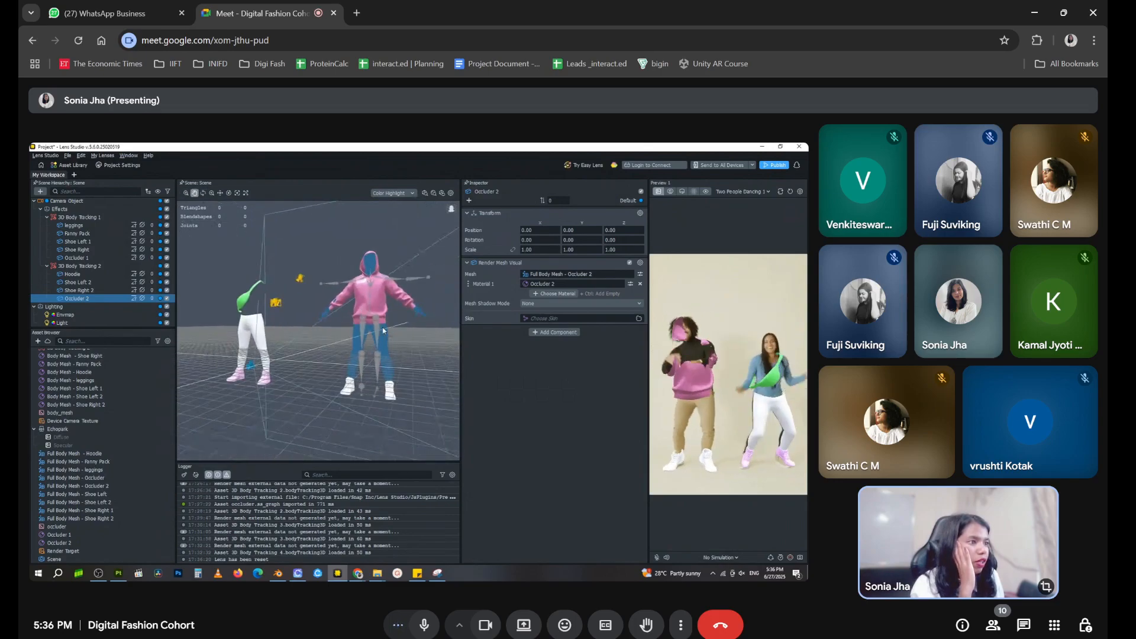
Delete the Occluder 2 object under 3D Body Tracking 2
double_click(83, 299)
click(122, 325)
click(101, 299)
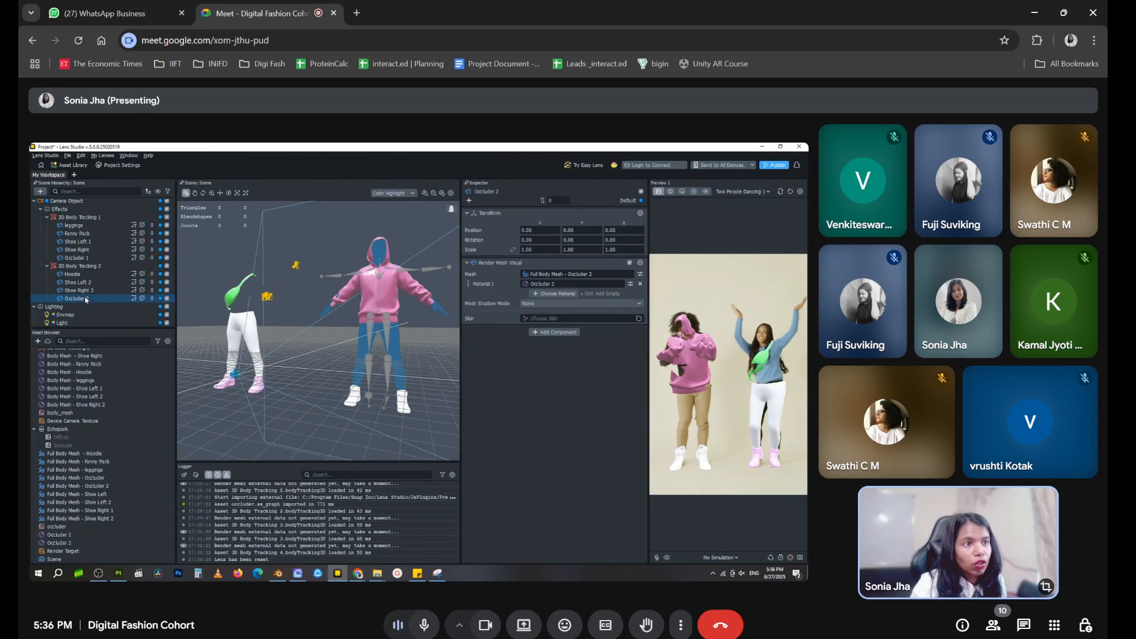
key(Delete)
Delete the Full Body Mesh - Occluder 2 asset from the project assets
scroll(98, 415, up, 1)
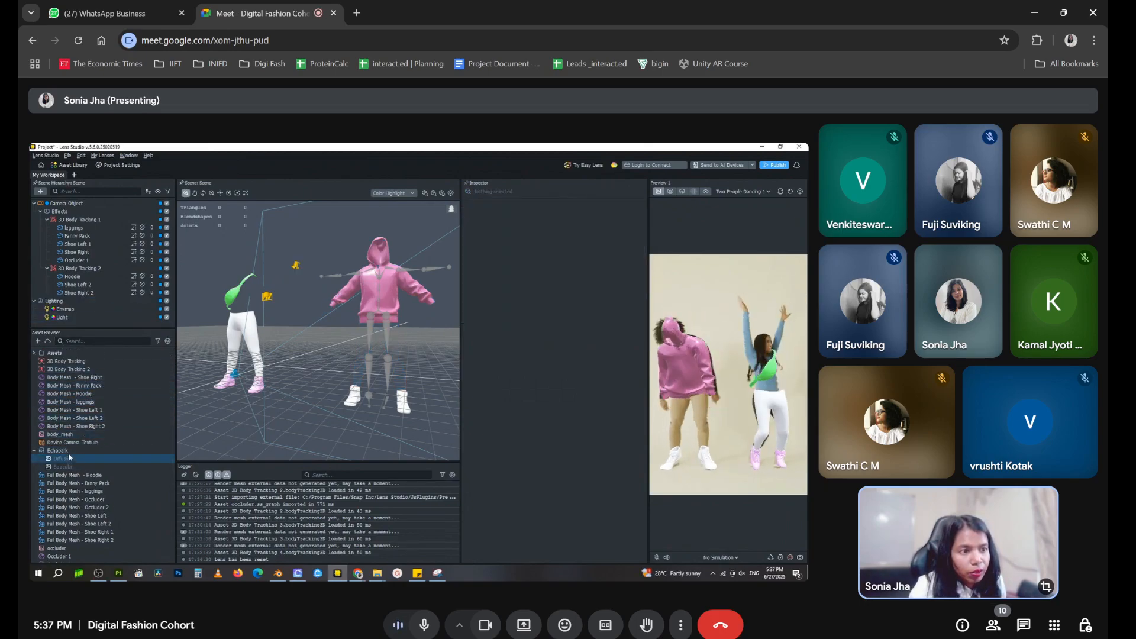
click(89, 508)
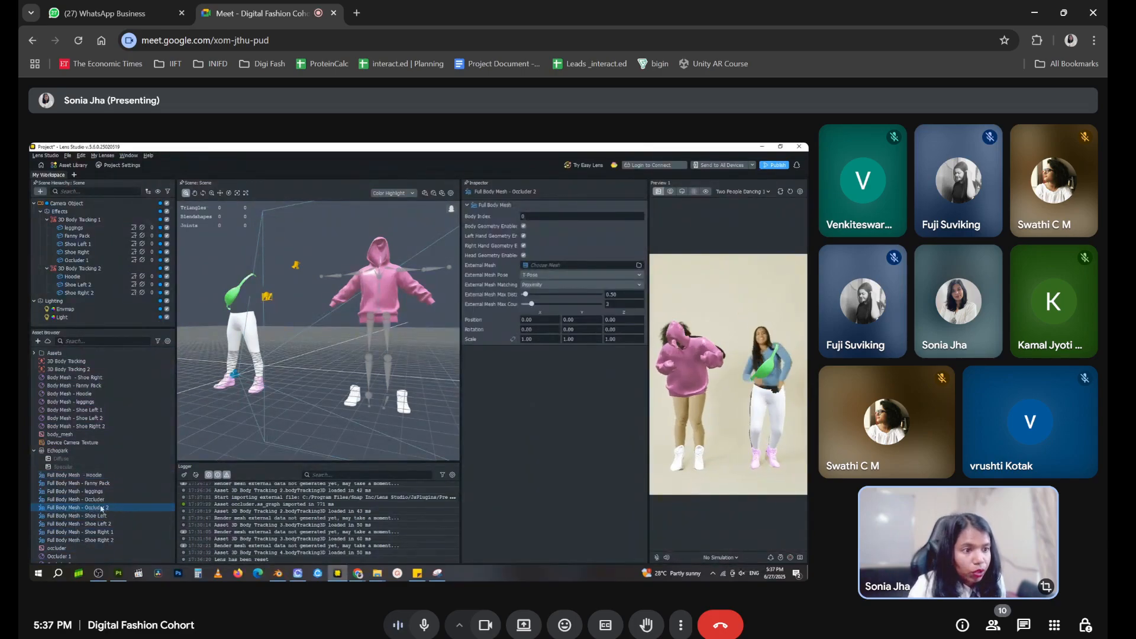
key(Delete)
click(472, 368)
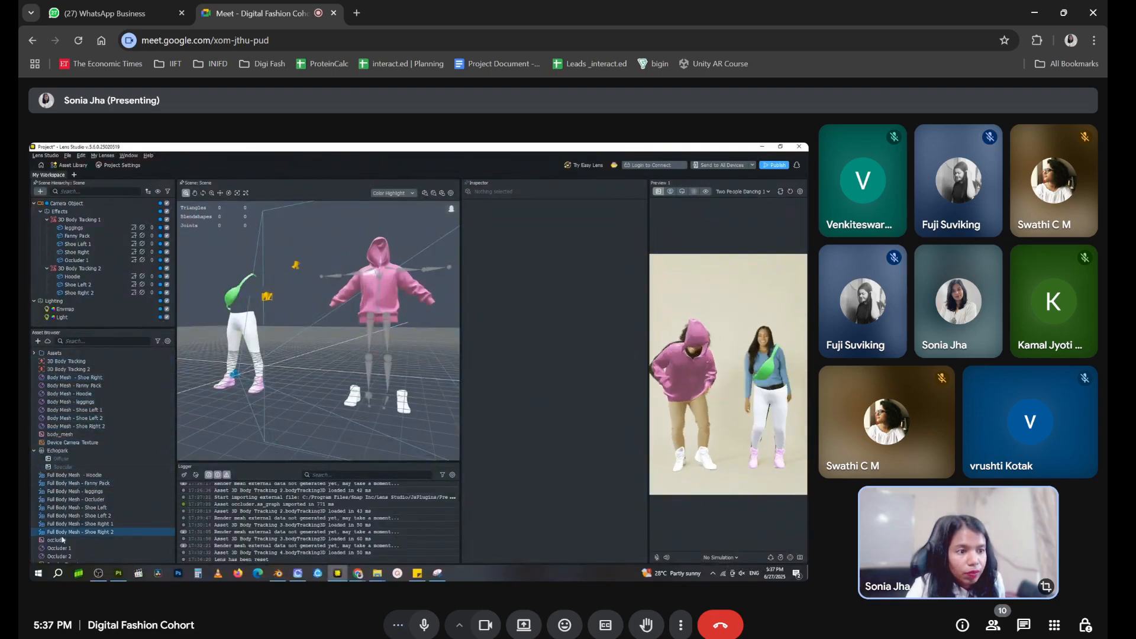
scroll(70, 554, down, 1)
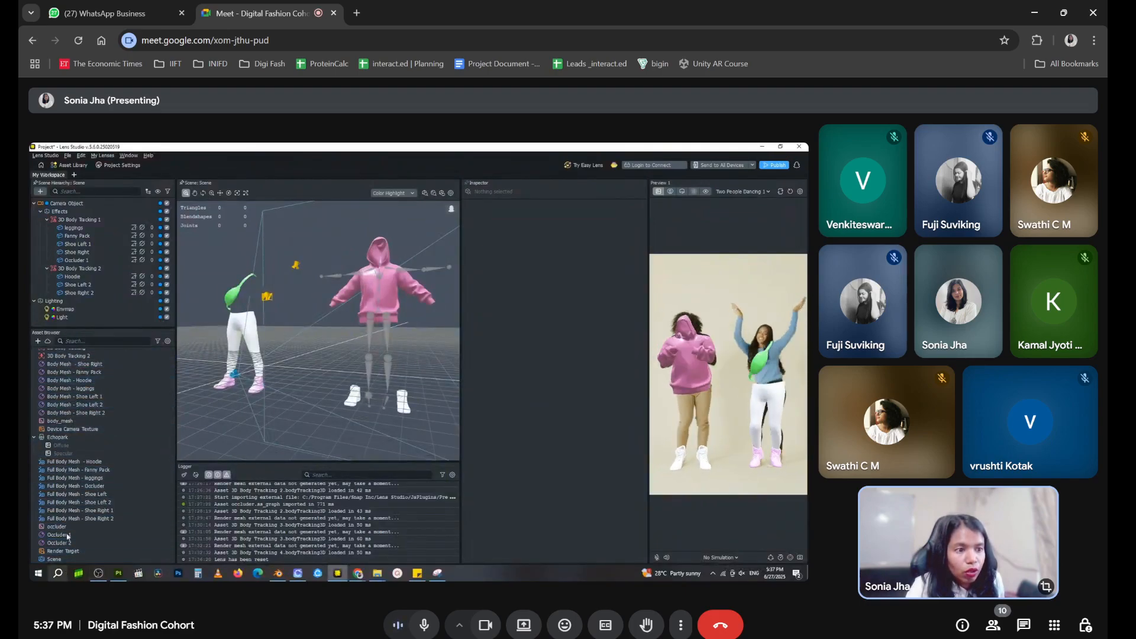
scroll(54, 545, up, 1)
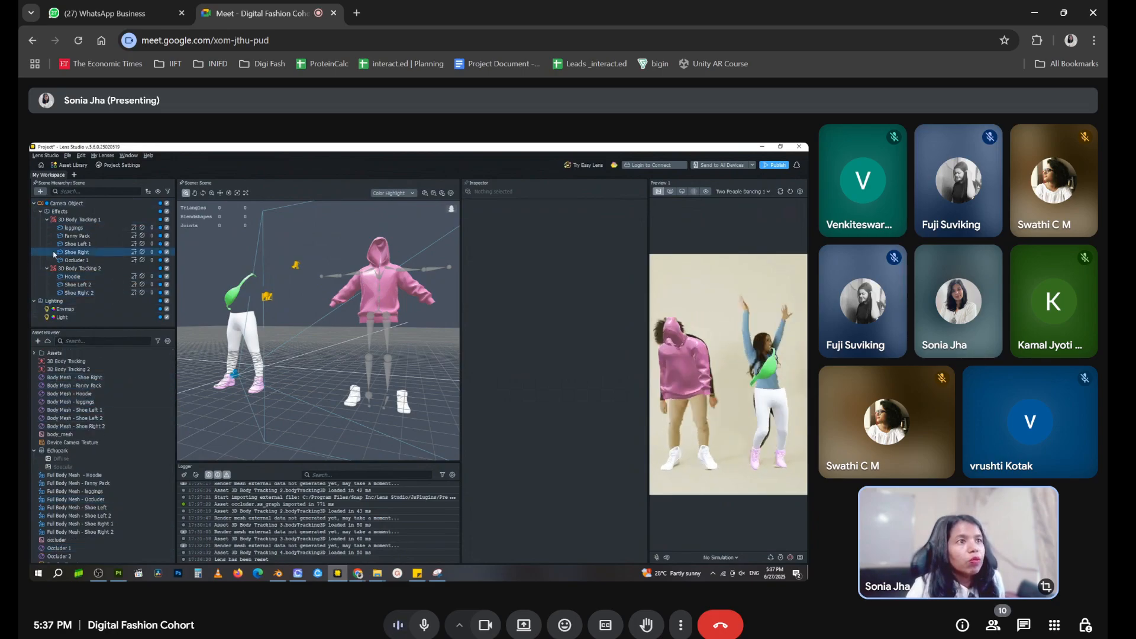
Add a new Full Body Mesh object to the scene and name it Occluder 2
click(39, 191)
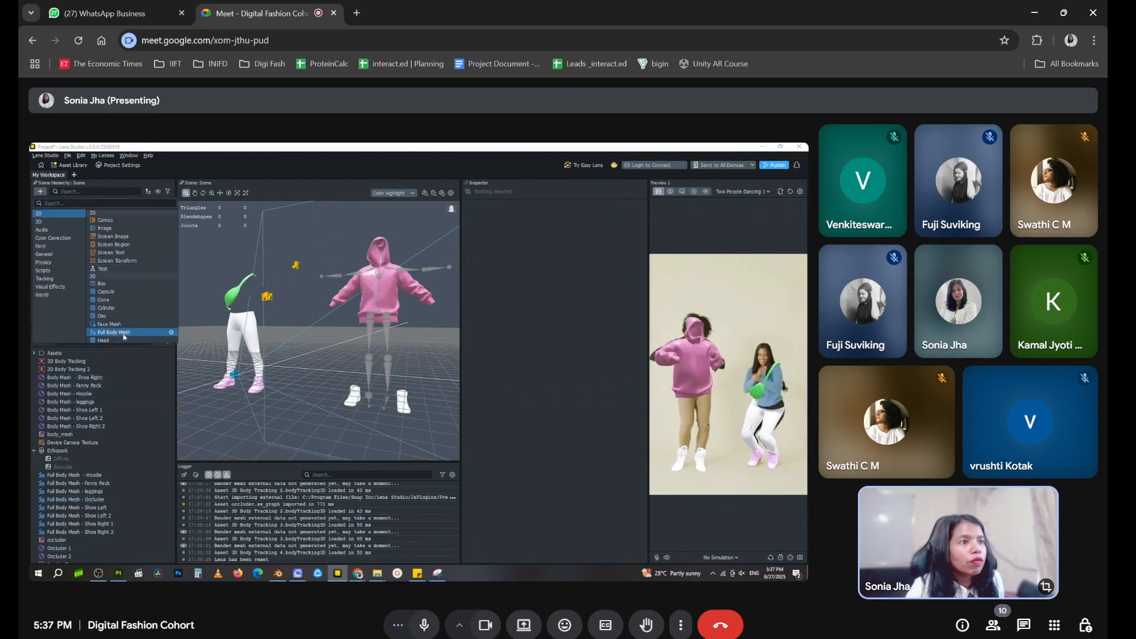
click(95, 322)
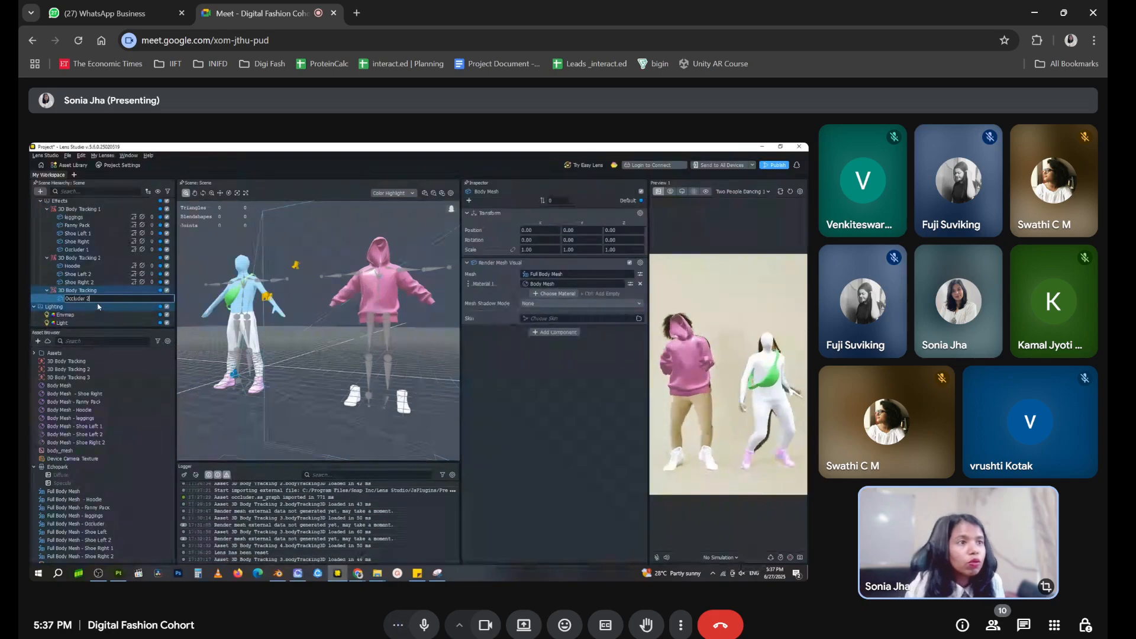
click(110, 315)
Move Occluder 2 under 3D Body Tracking 2 and delete the leftover empty 3D Body Tracking object
drag(94, 300, 102, 262)
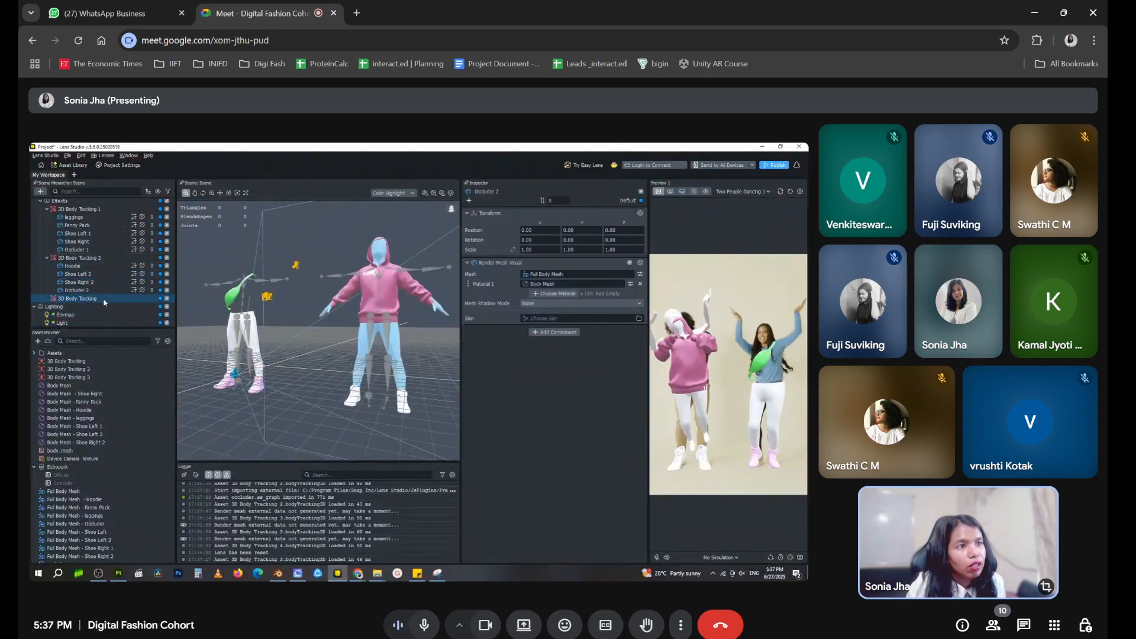
right_click(105, 298)
click(130, 403)
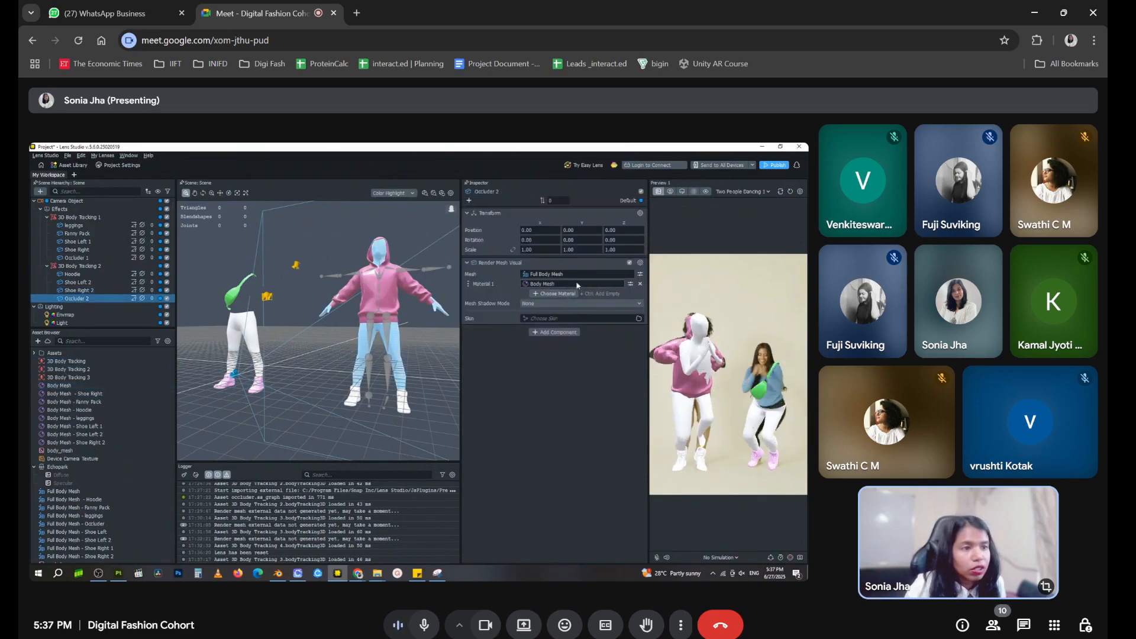
Open the settings of the new occluder's Full Body Mesh asset from the project assets
scroll(76, 457, down, 2)
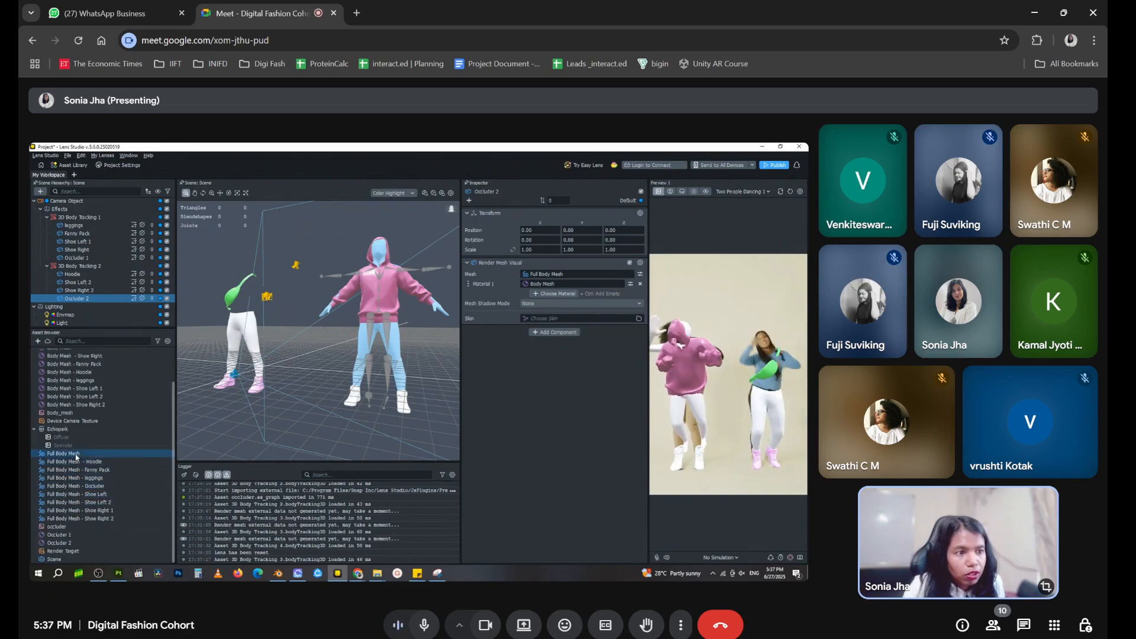
click(76, 455)
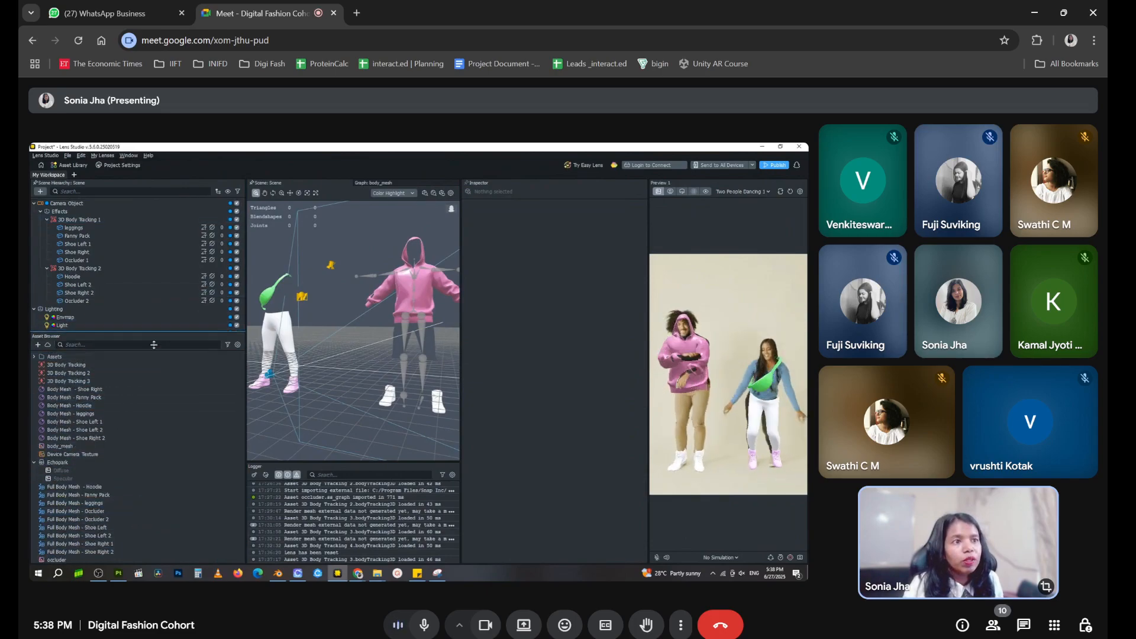
Review the tracking, clothing, shoe and occluder objects of both bodies, examining the mesh settings of the second body's items
click(72, 220)
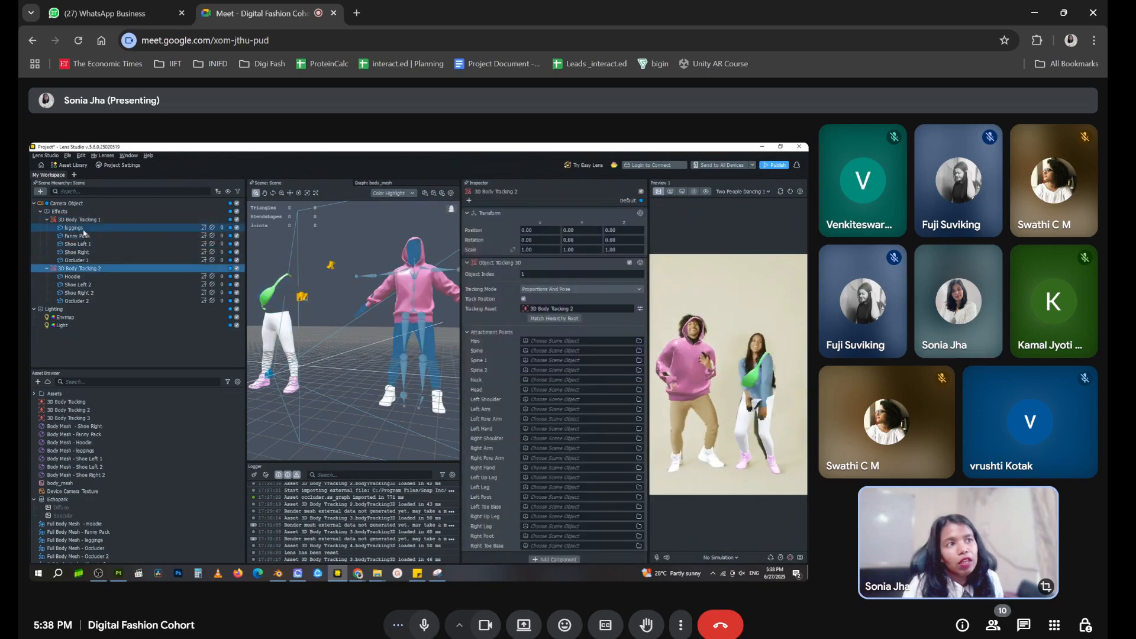
click(79, 235)
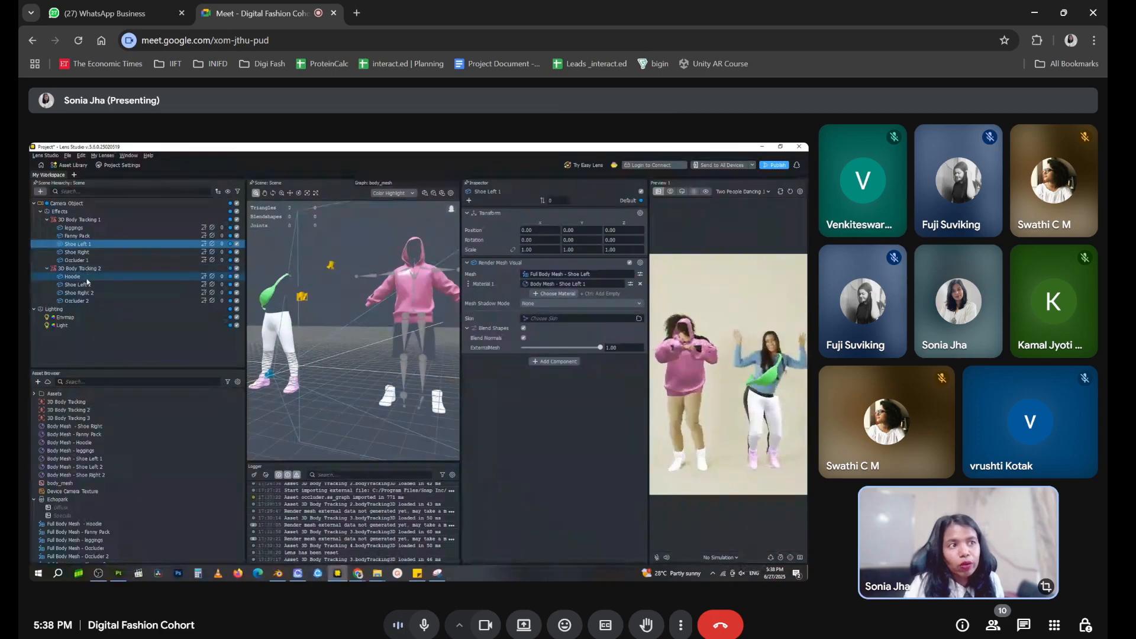
click(86, 277)
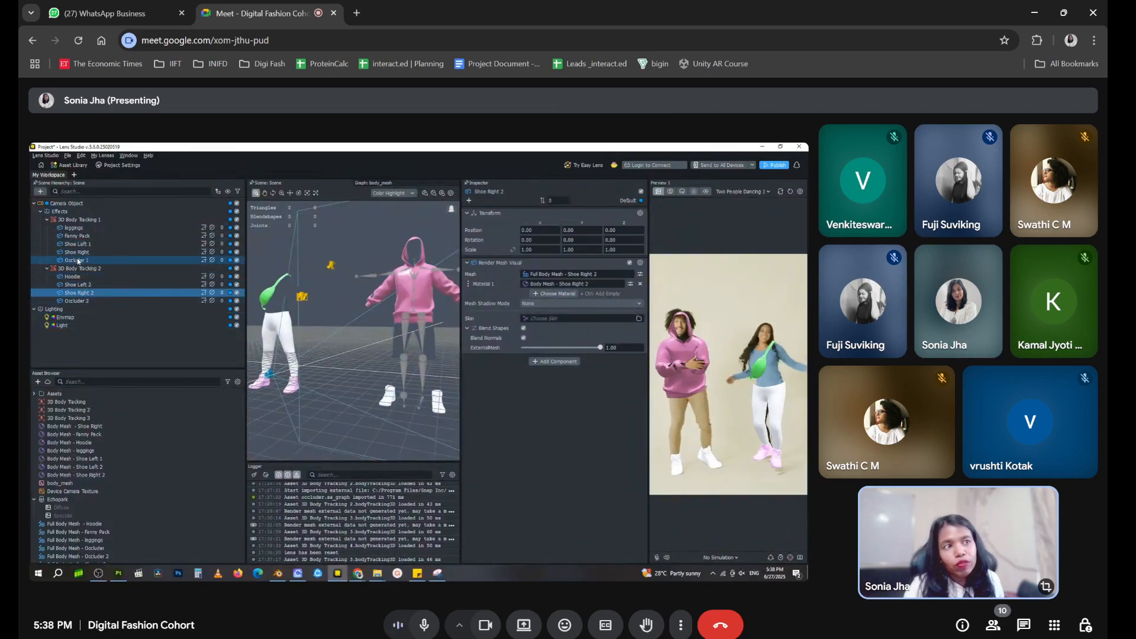
click(78, 261)
click(77, 302)
click(85, 270)
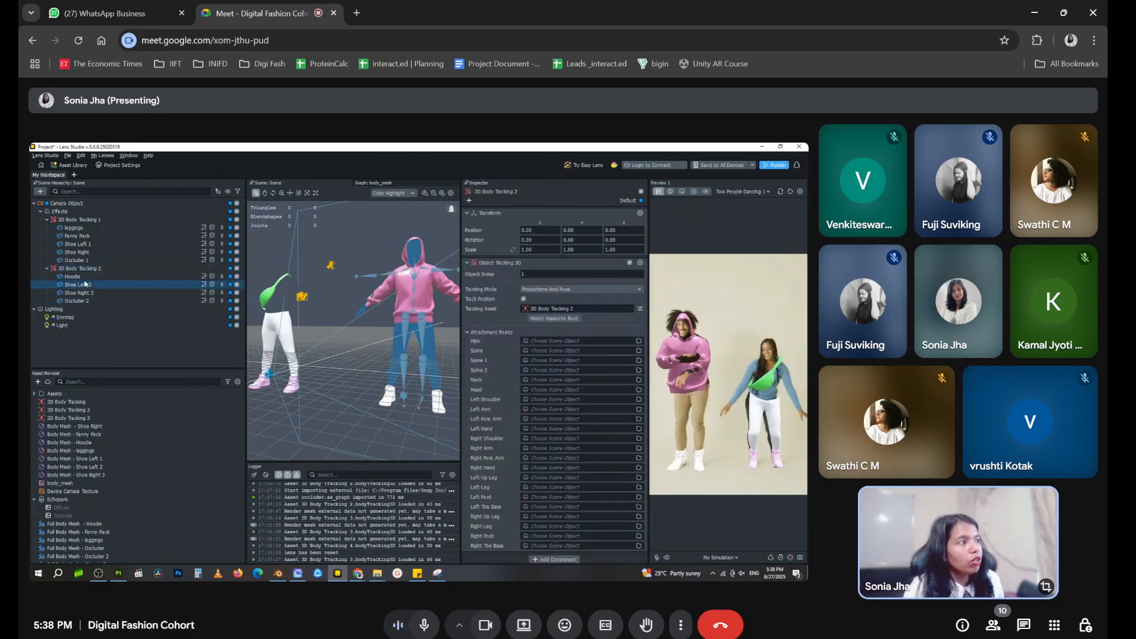
click(85, 285)
click(640, 275)
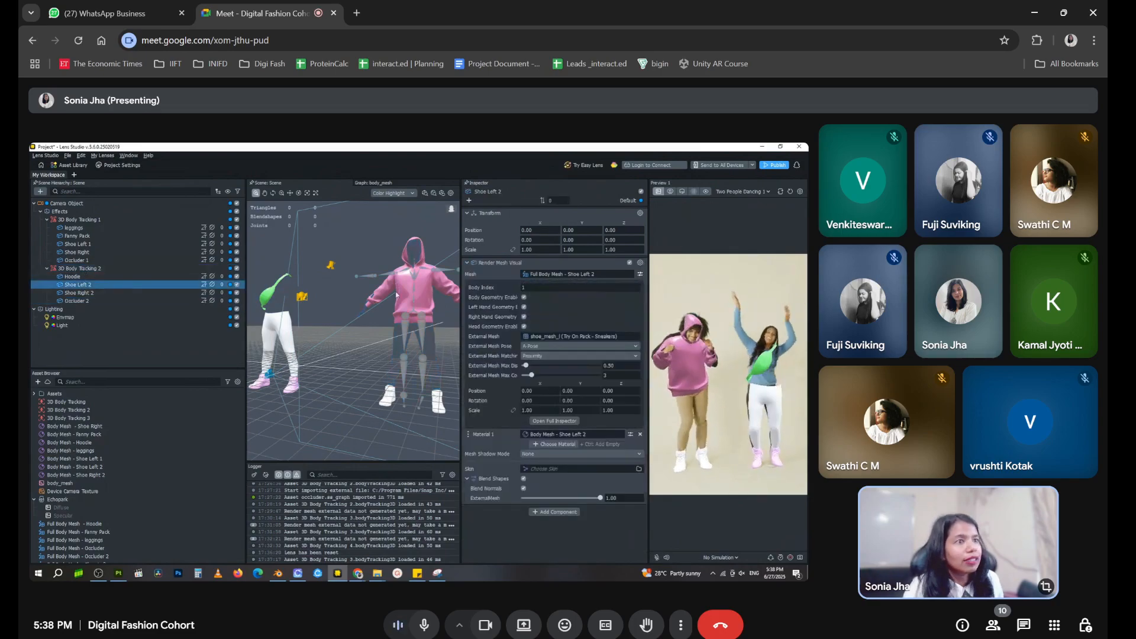
click(65, 301)
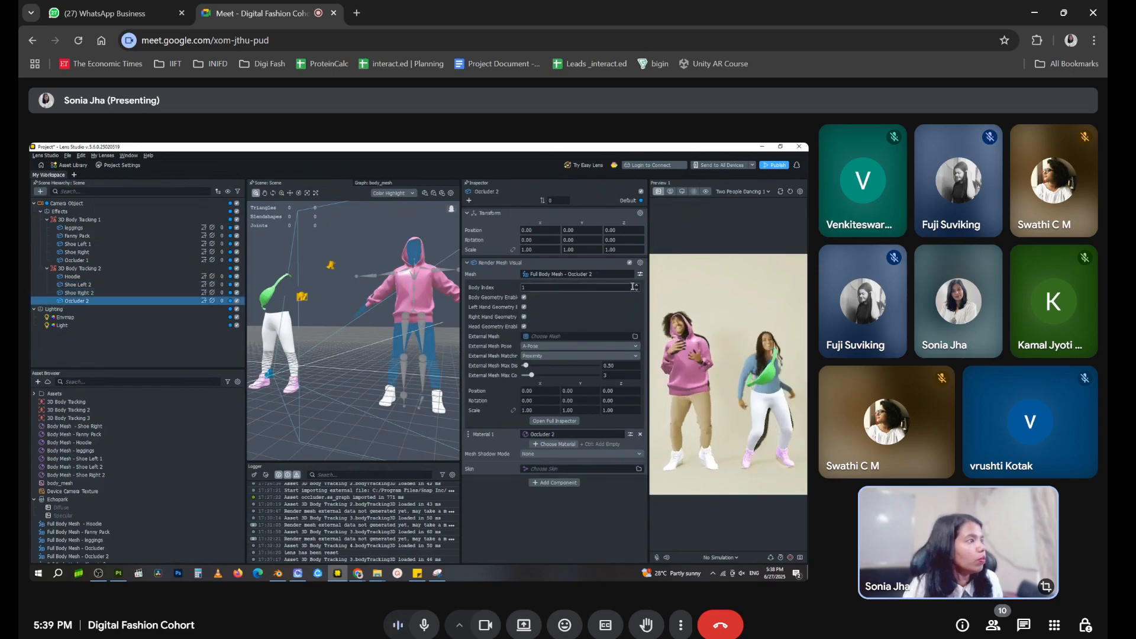
click(109, 361)
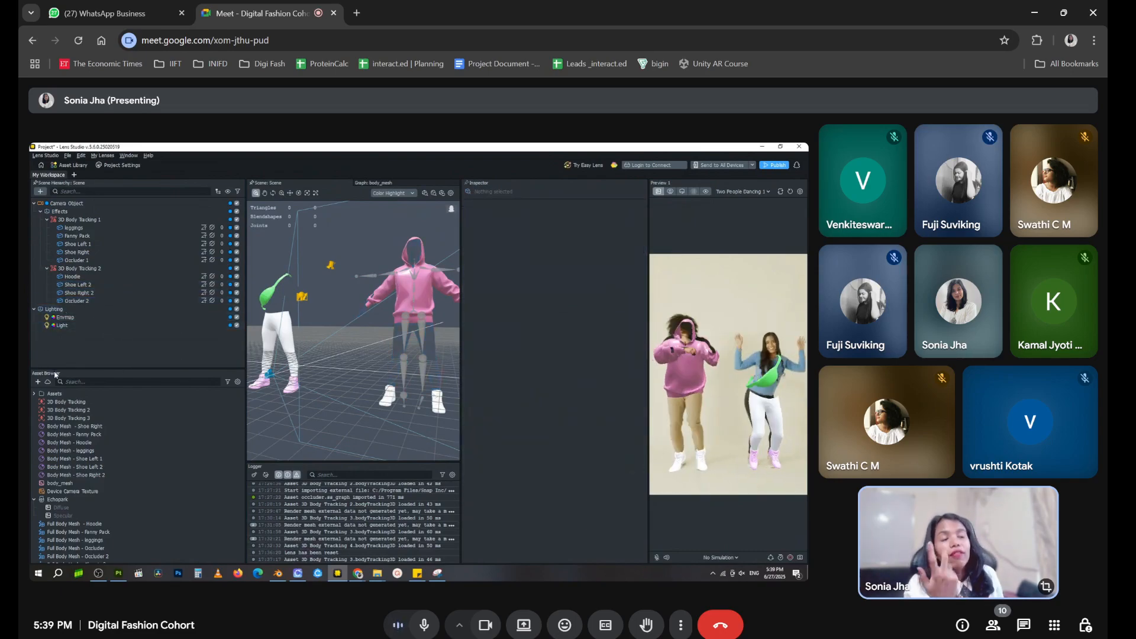
click(40, 191)
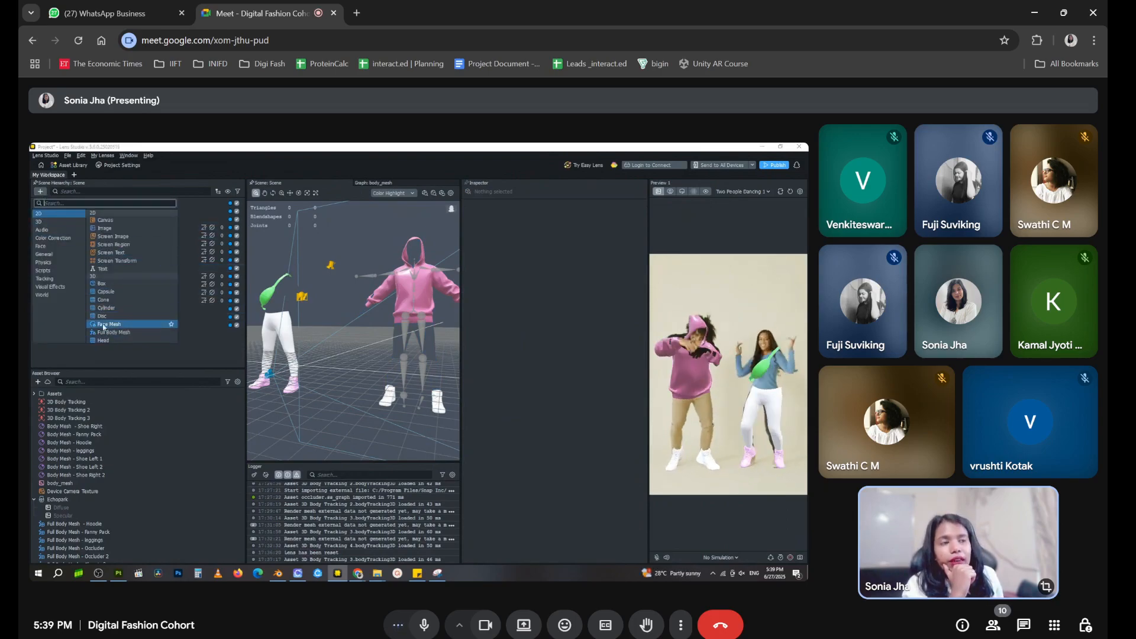
click(204, 343)
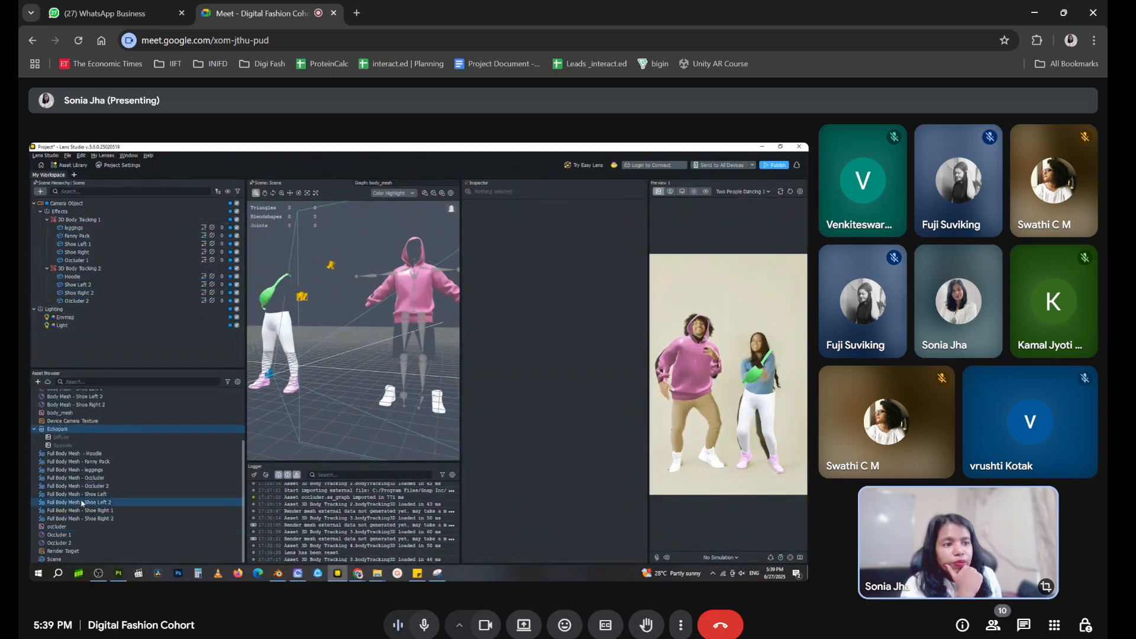
click(108, 295)
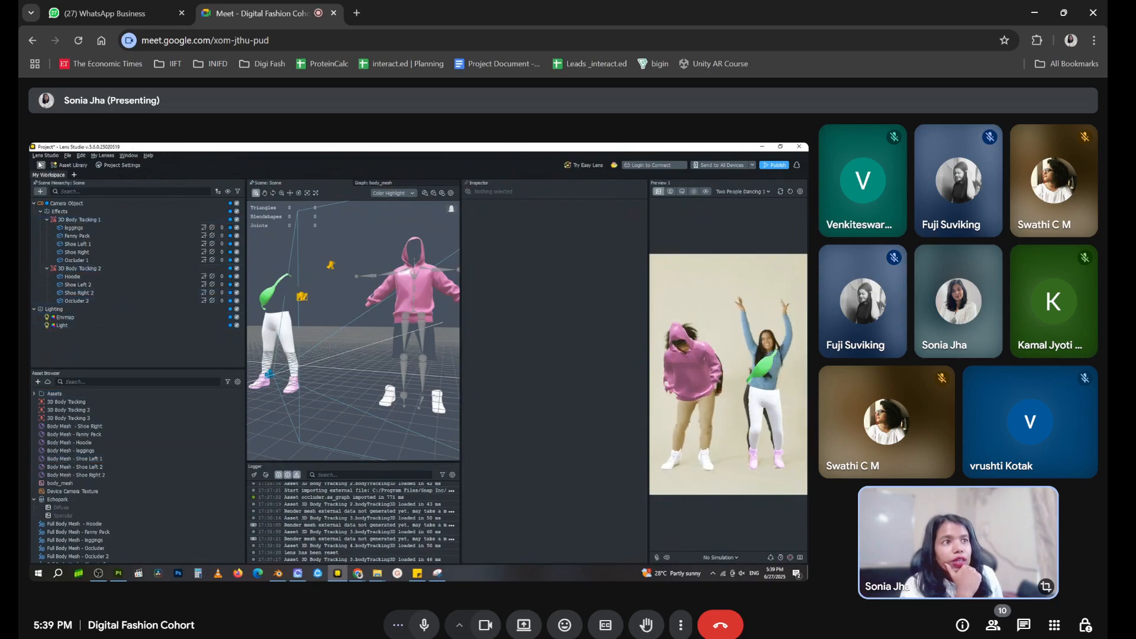
Search the Asset Library for "eraser" and import Eraser Post Effect (In-painting) into the project
click(79, 167)
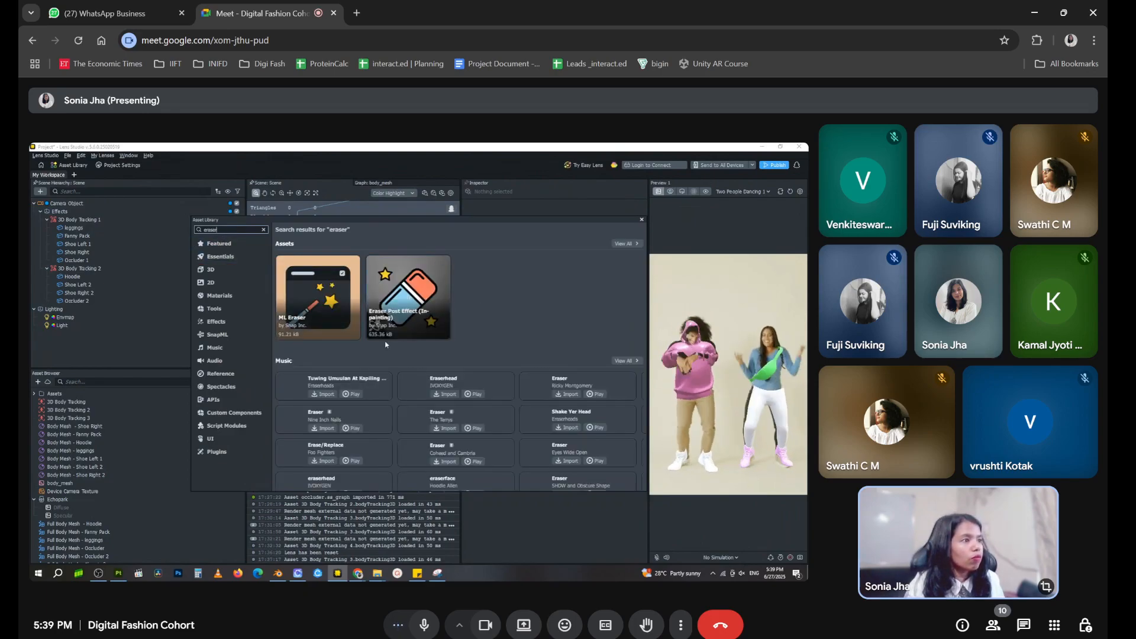
click(387, 332)
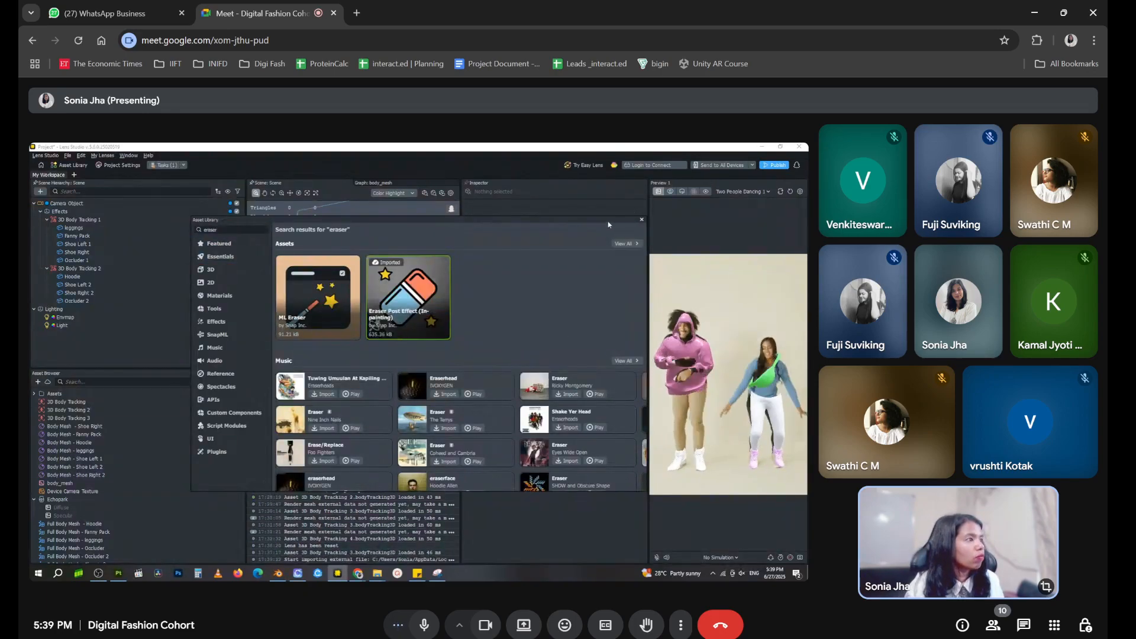
click(642, 220)
Add the Eraser__PLACE_IN_OBJECTS_PANEL prefab from the imported eraser package to the scene above Camera Object and collapse the package
scroll(101, 503, down, 3)
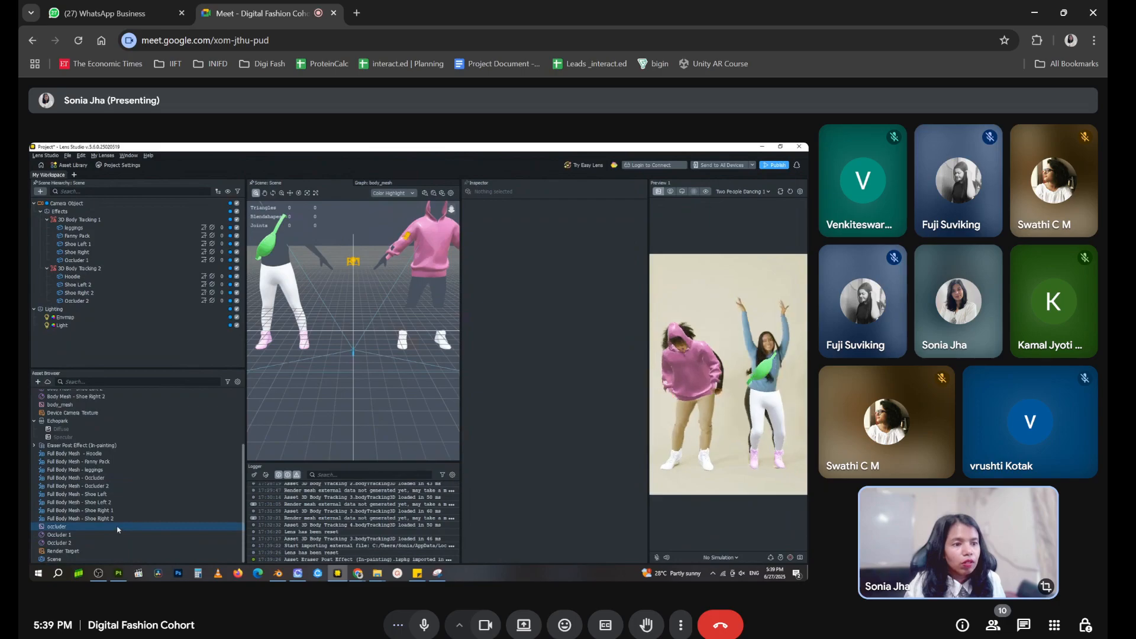
click(64, 447)
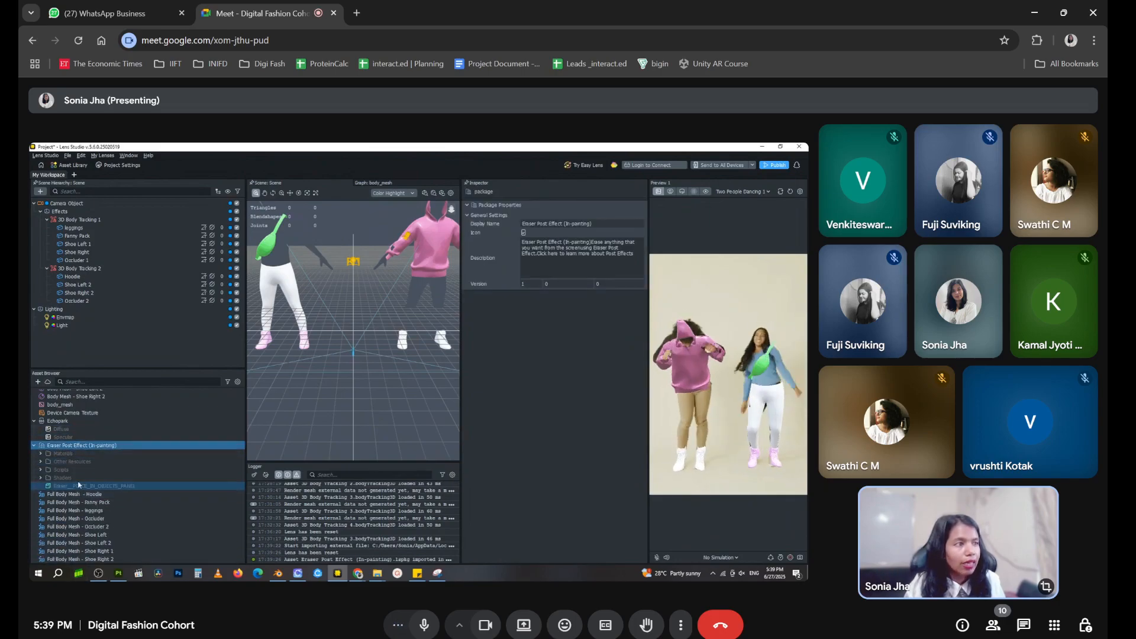
drag(104, 487, 106, 203)
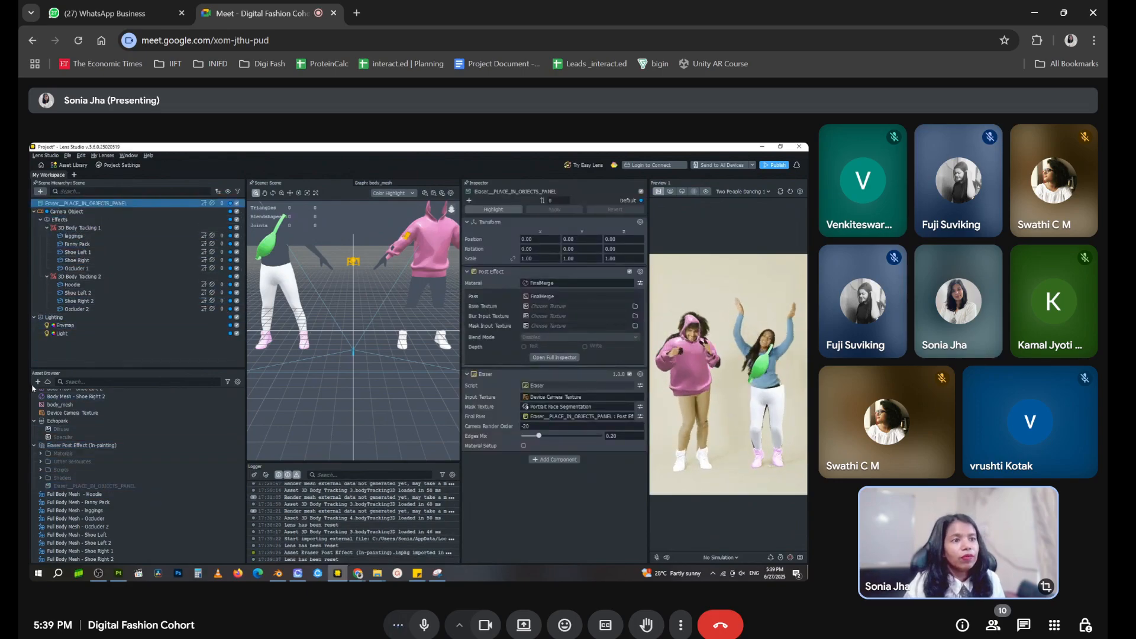
click(34, 445)
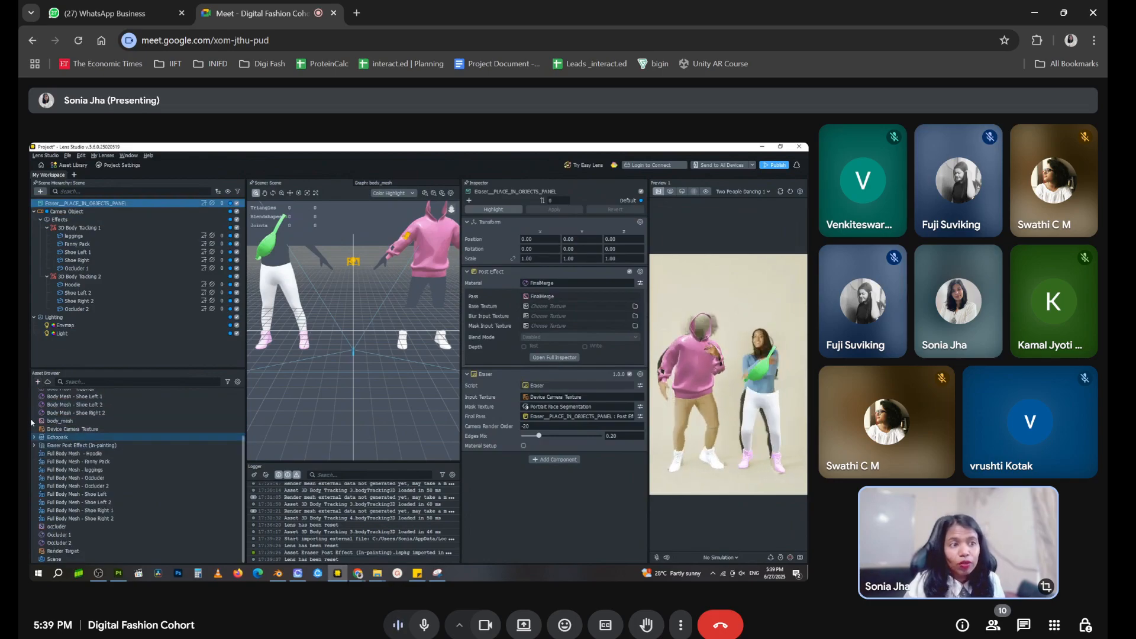
Create a new Segmentation Texture asset in the project, keeping its default name
scroll(101, 500, up, 3)
click(106, 518)
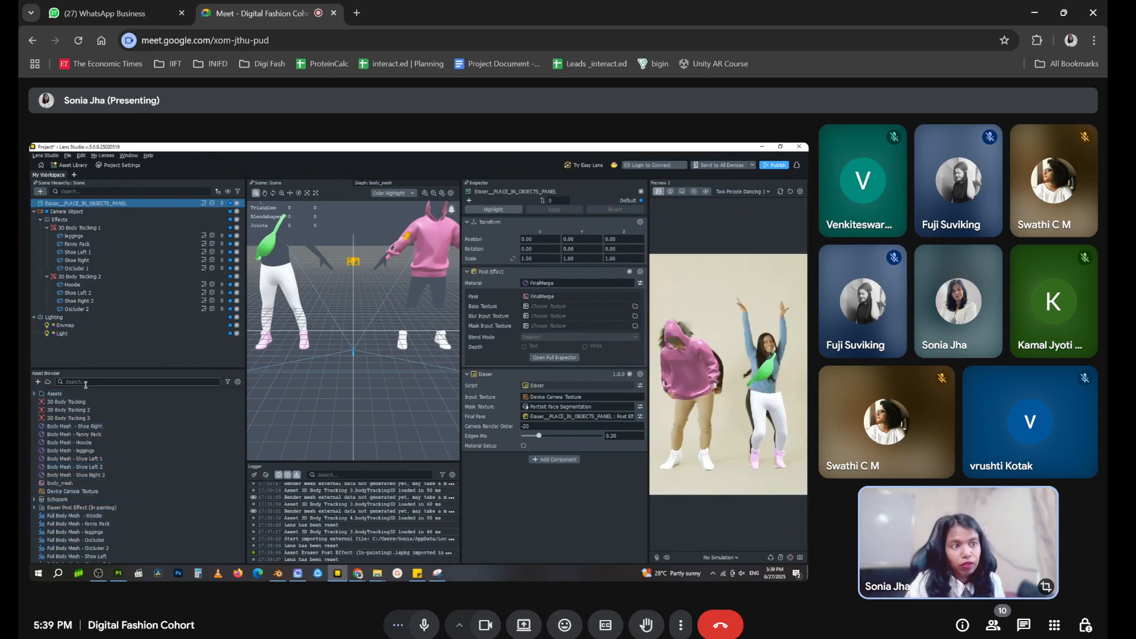
click(38, 382)
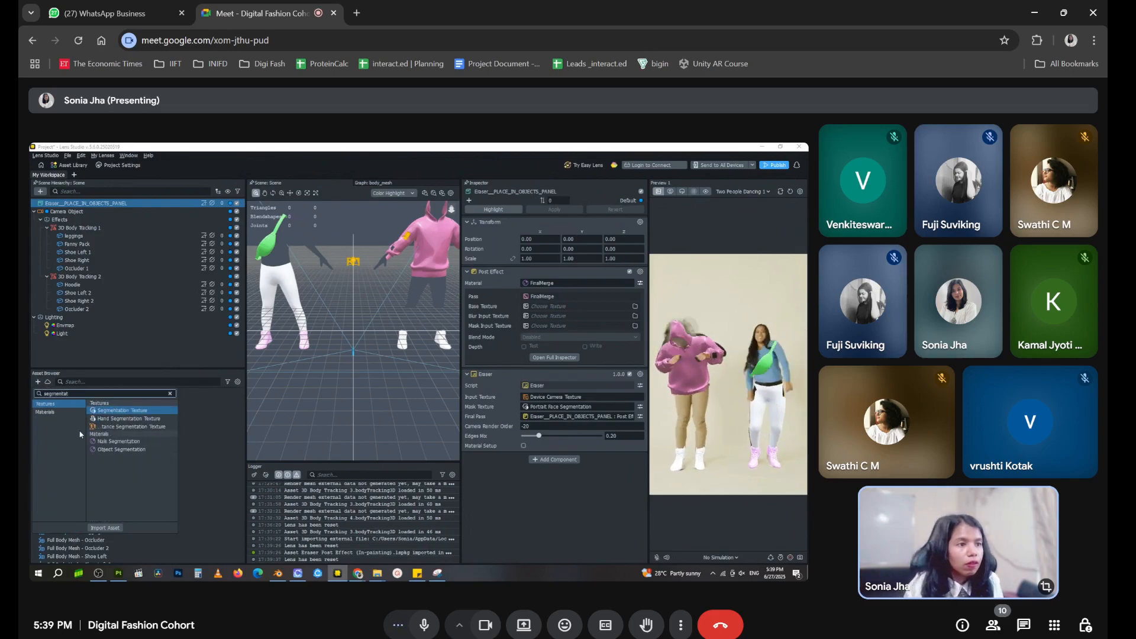
click(100, 411)
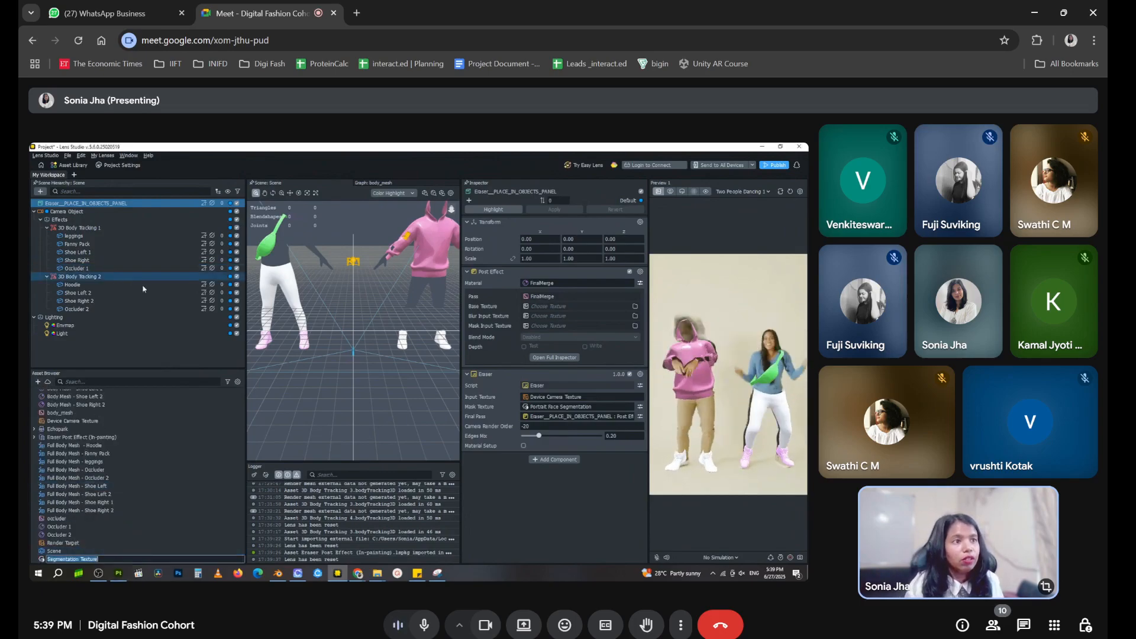
click(148, 333)
Assign Segmentation Texture as the eraser's mask texture and set its segmentation type to Footwear
click(99, 205)
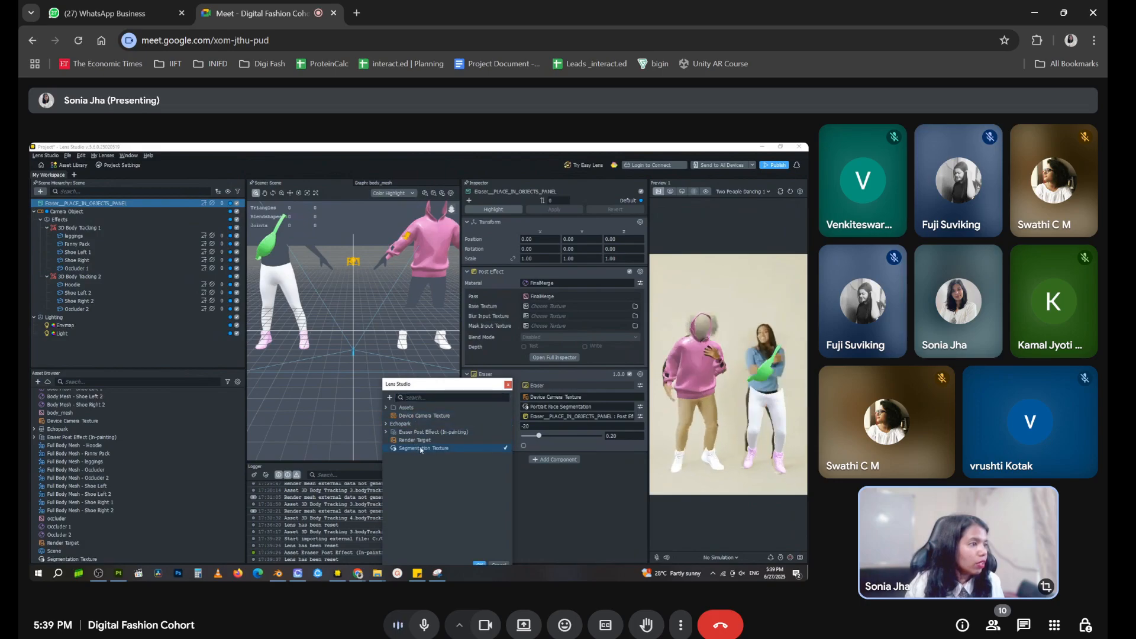
click(482, 565)
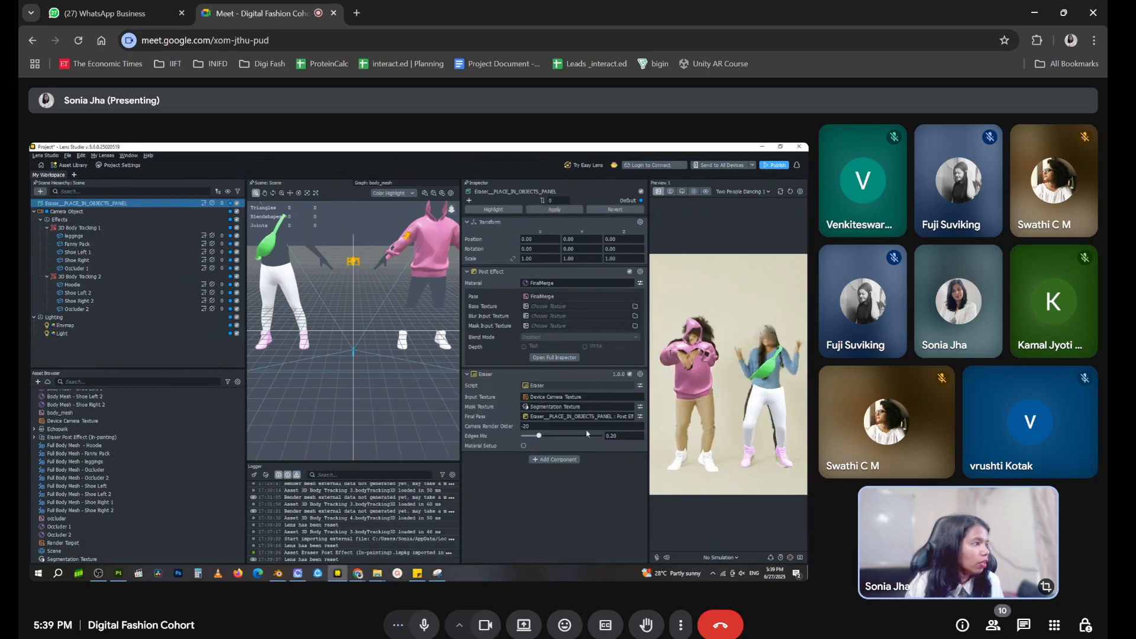
click(640, 408)
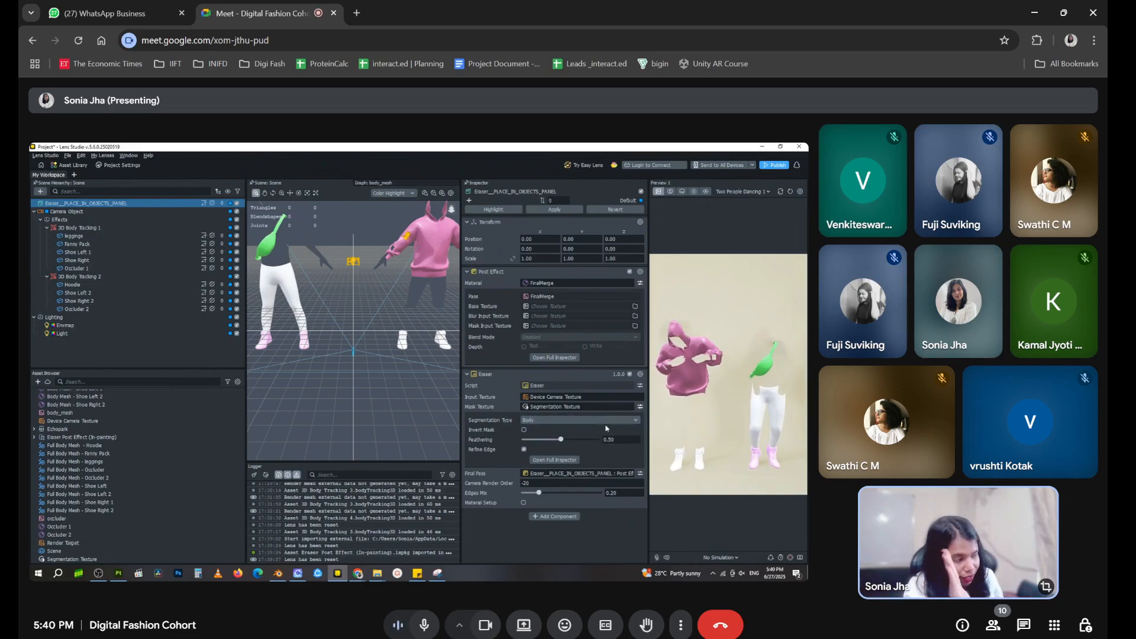
click(556, 421)
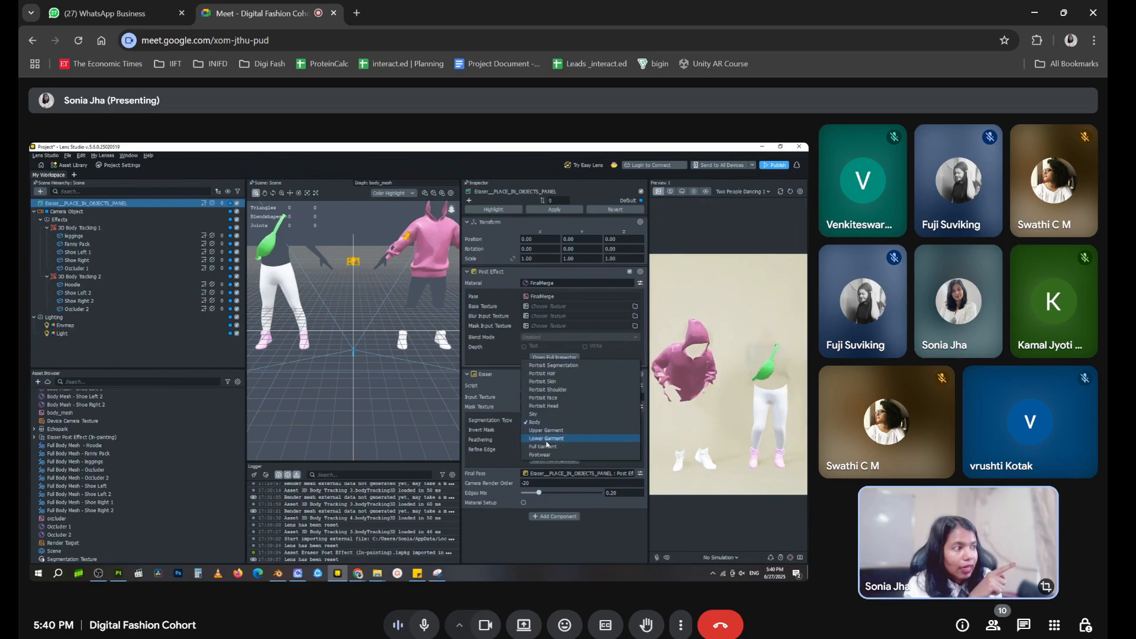
click(547, 455)
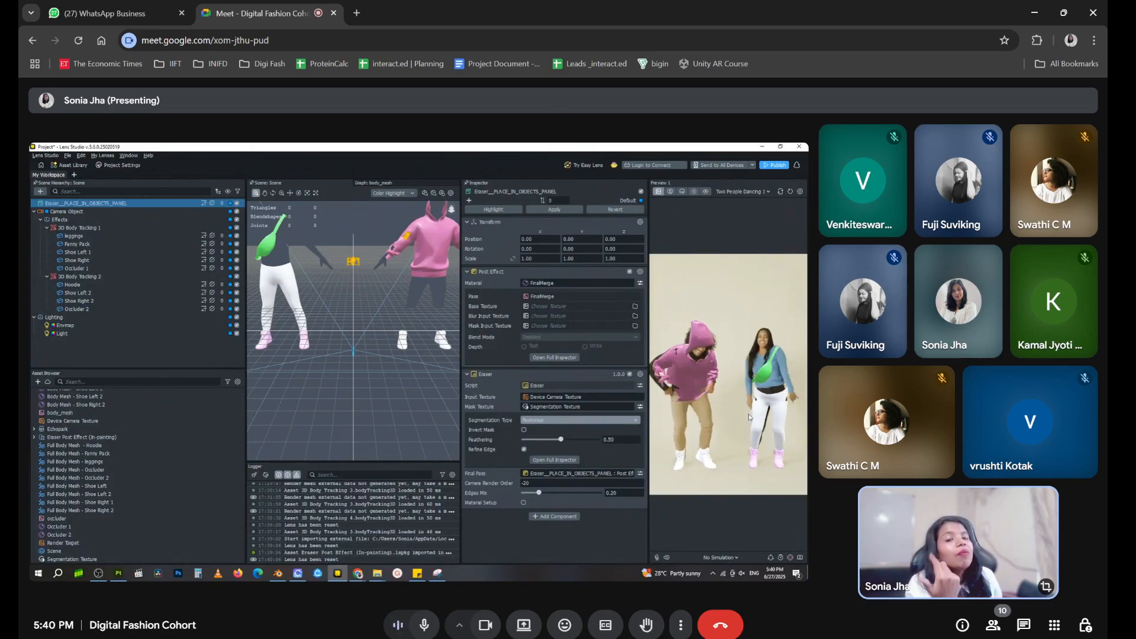
Try the Lower Garment and Upper Garment segmentation types on the eraser mask, returning to Footwear after each
click(633, 421)
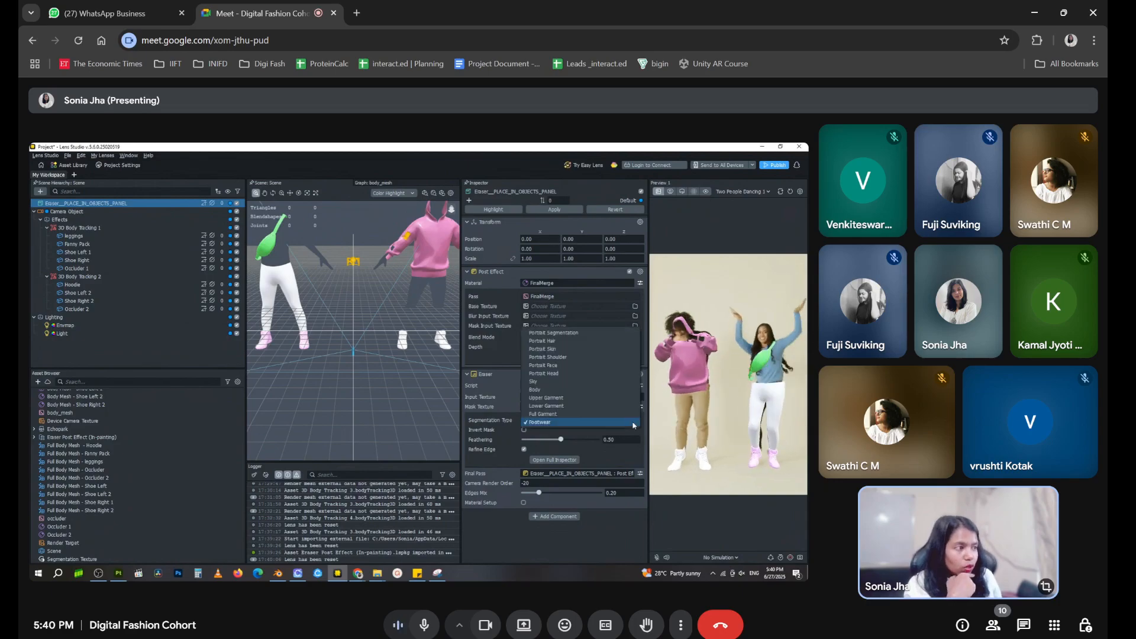
click(604, 406)
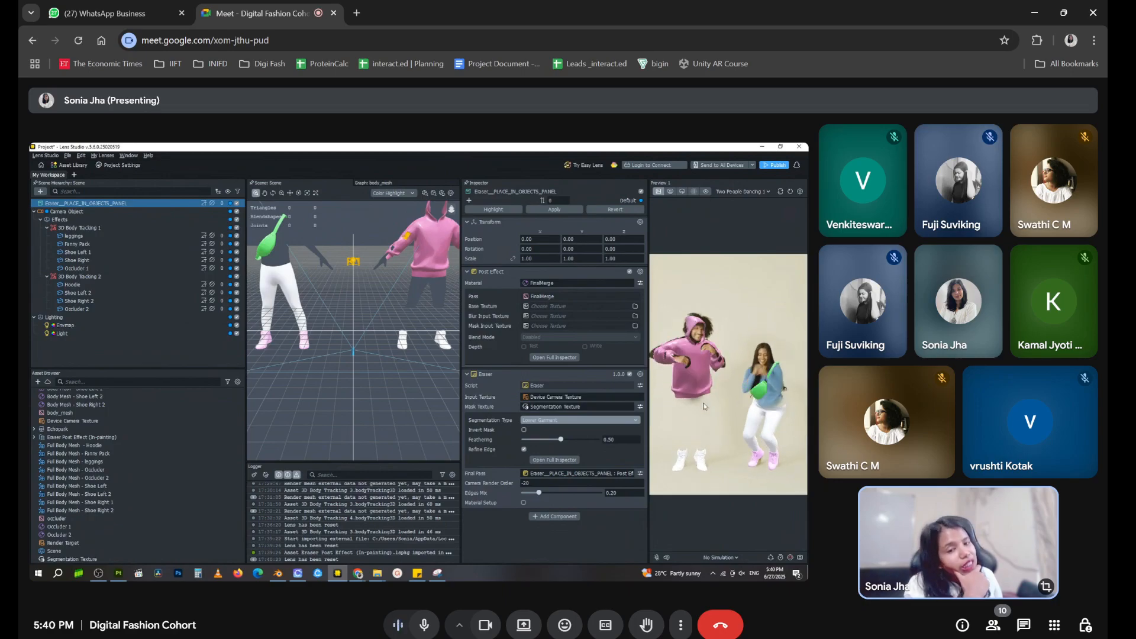
click(599, 422)
click(591, 440)
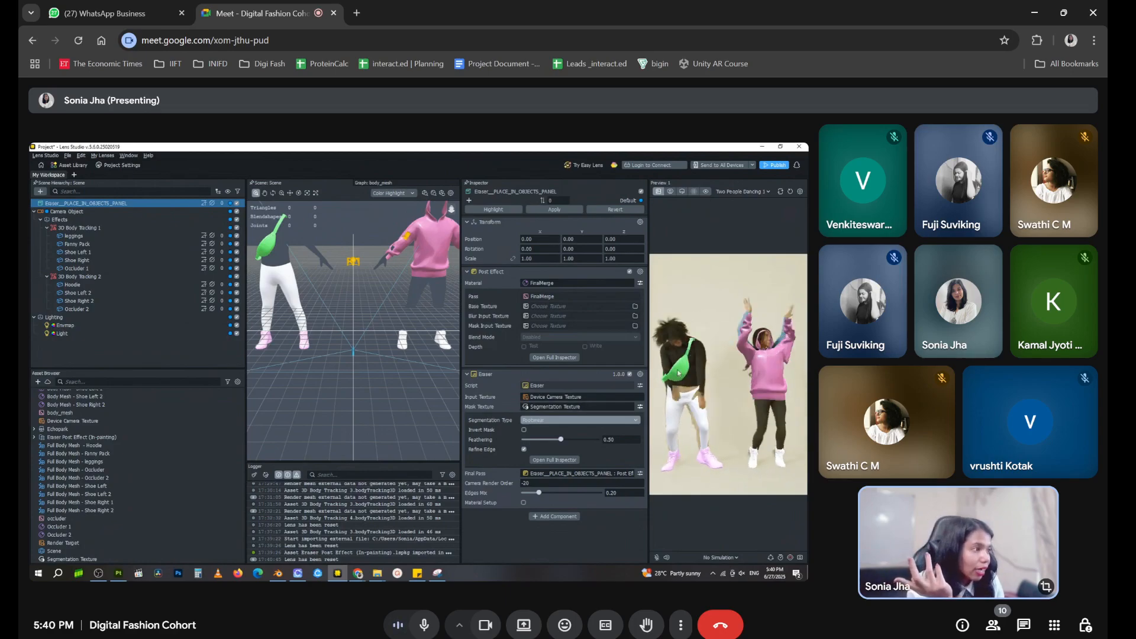
click(625, 420)
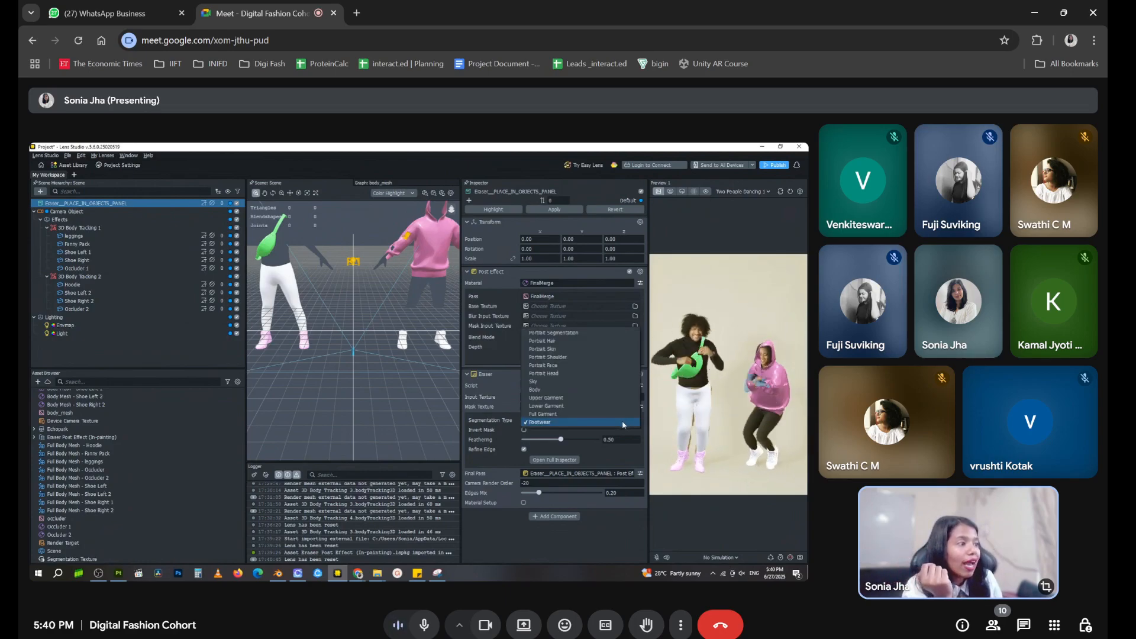
click(584, 399)
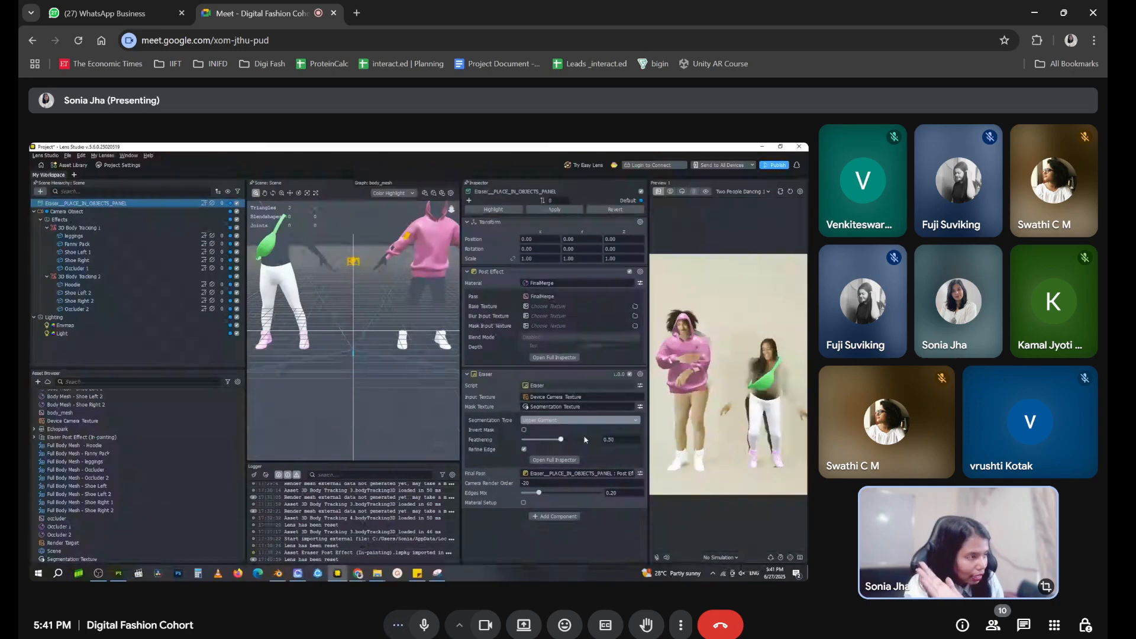
click(577, 421)
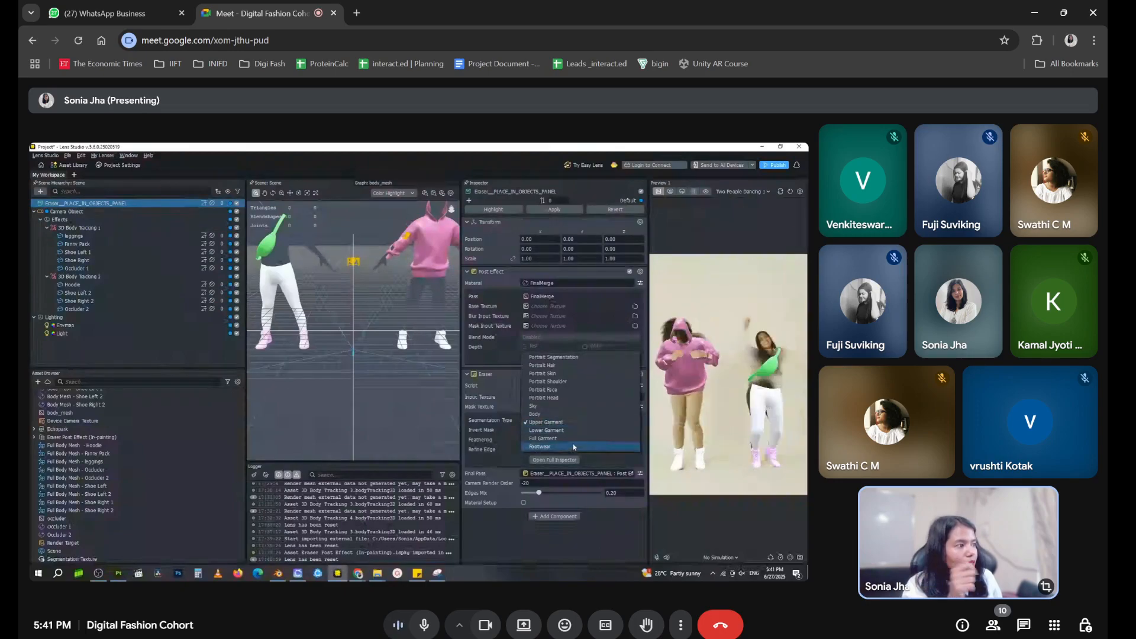
click(573, 446)
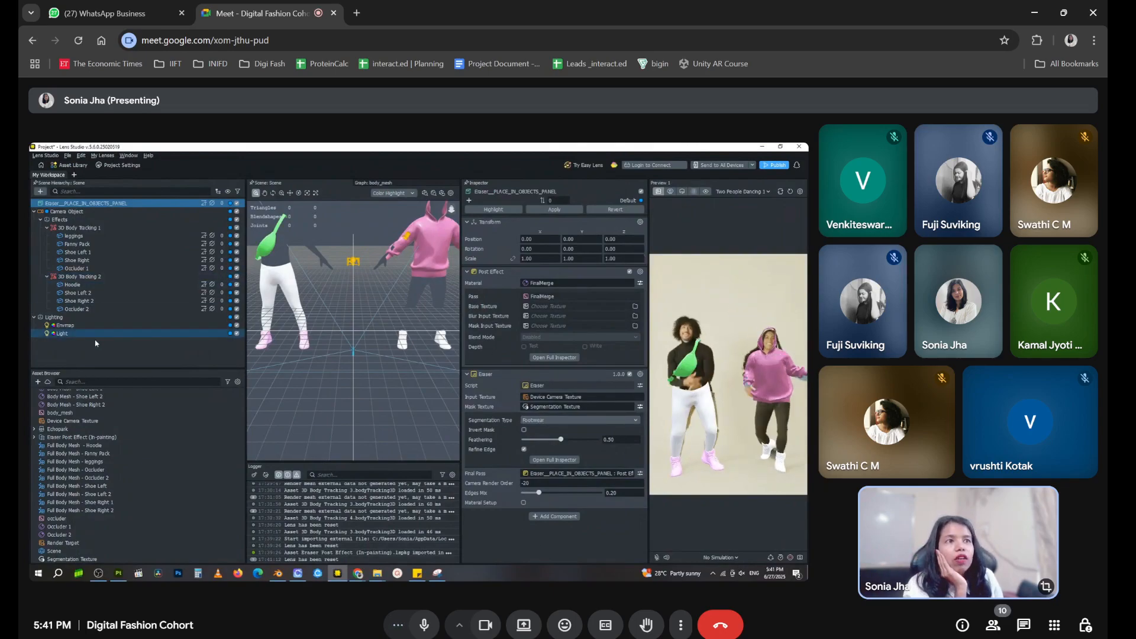
click(126, 361)
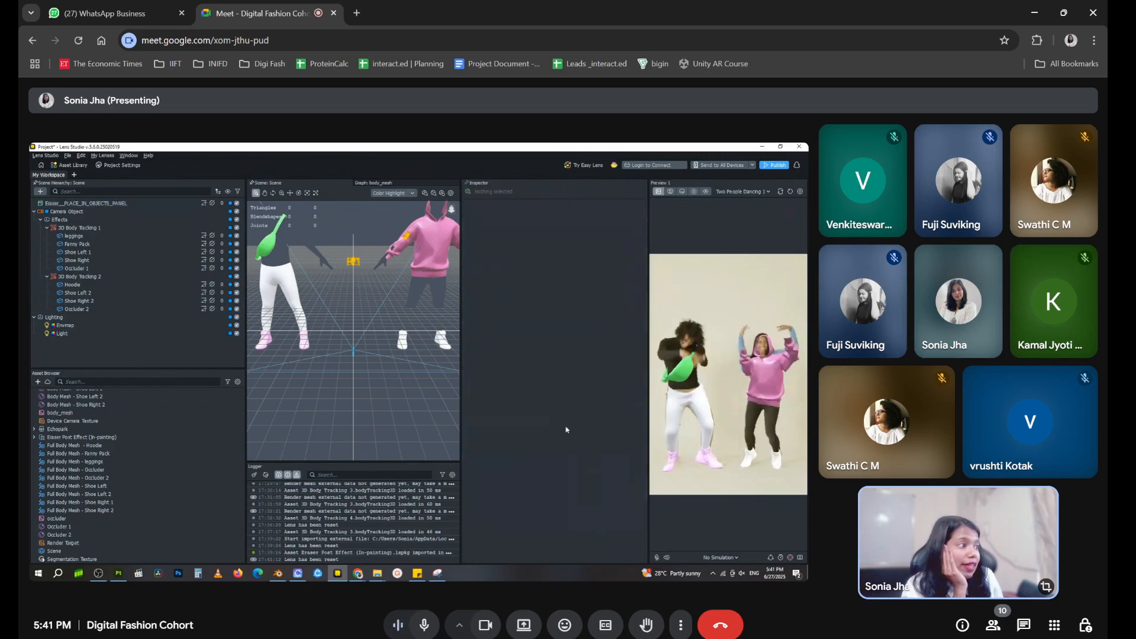
scroll(391, 317, up, 2)
scroll(391, 317, down, 5)
middle_drag(389, 316, 383, 340)
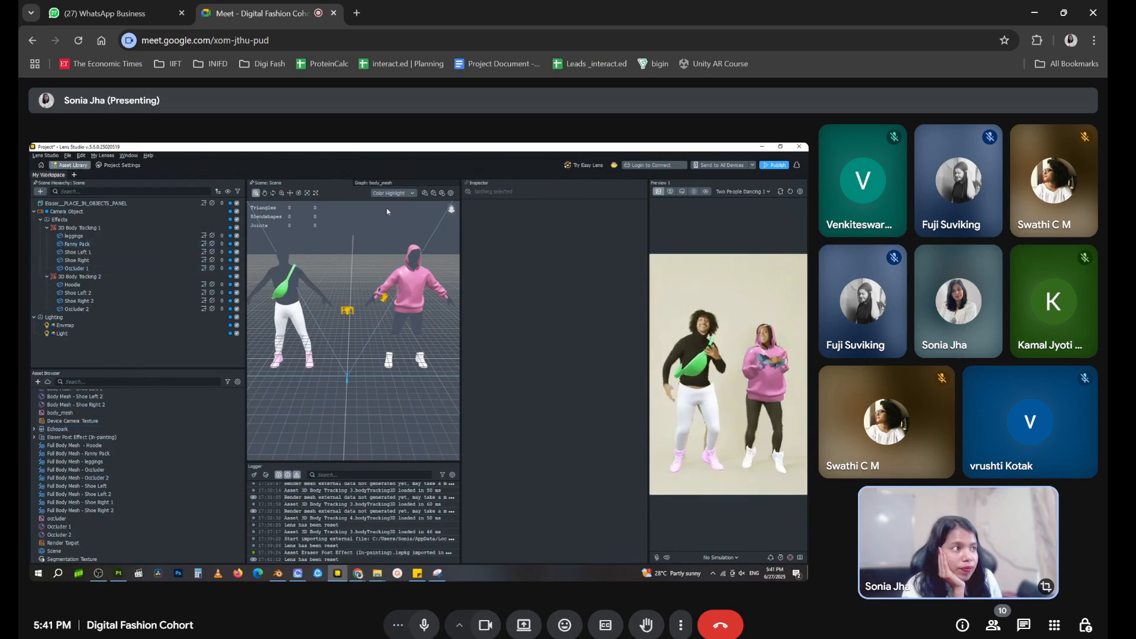
Import Fabric Asset Pack from the Asset Library's Materials category and close the library
click(240, 231)
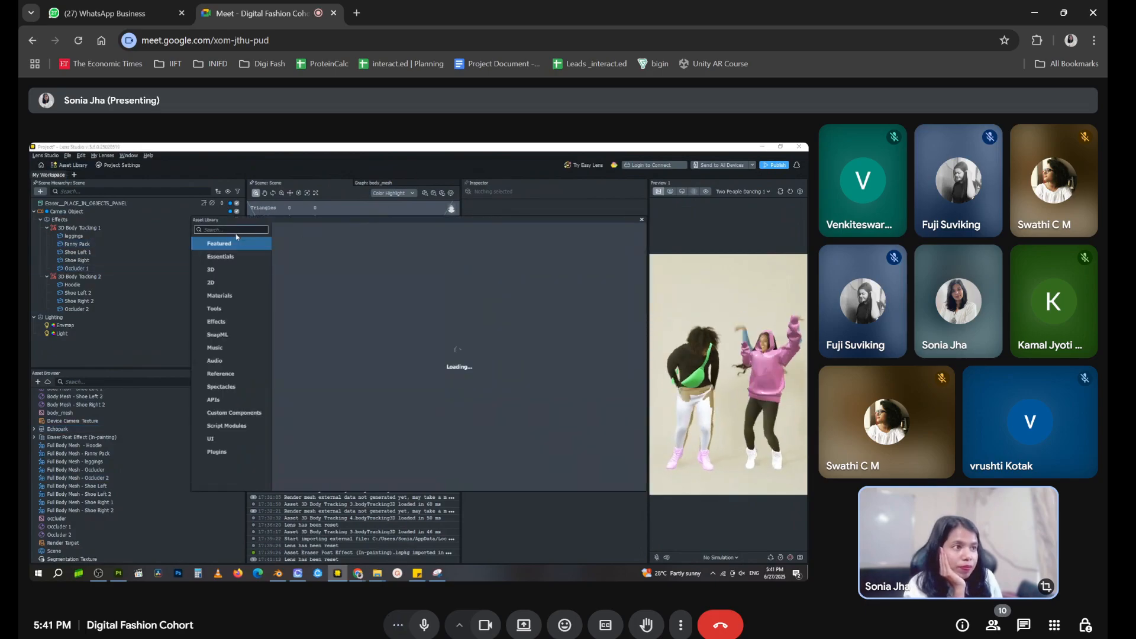
click(228, 295)
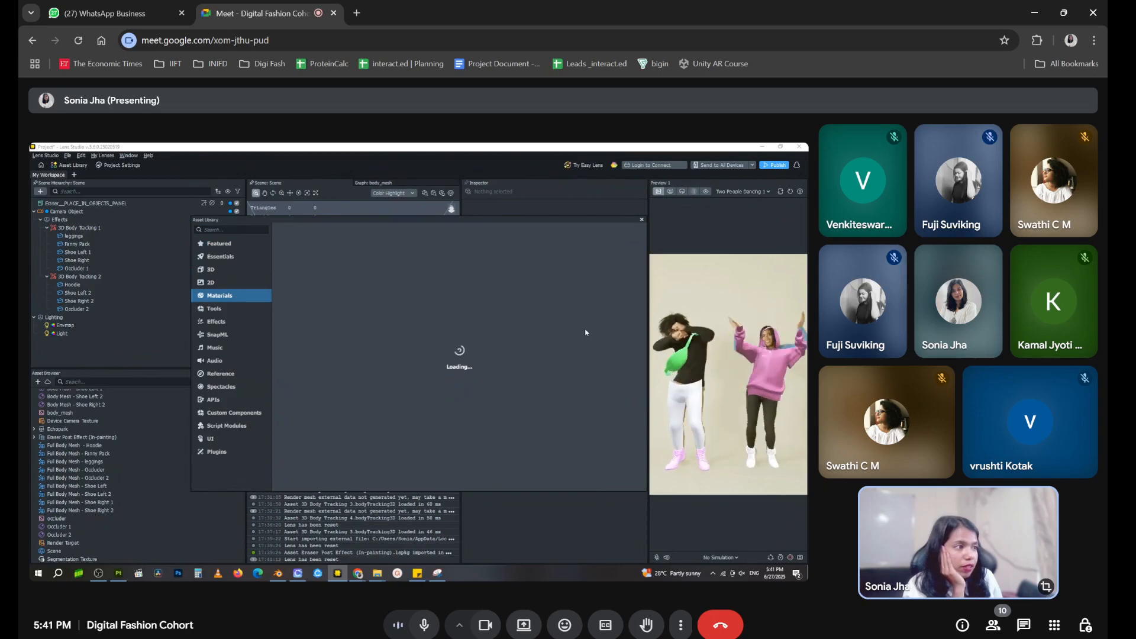
scroll(502, 417, down, 1)
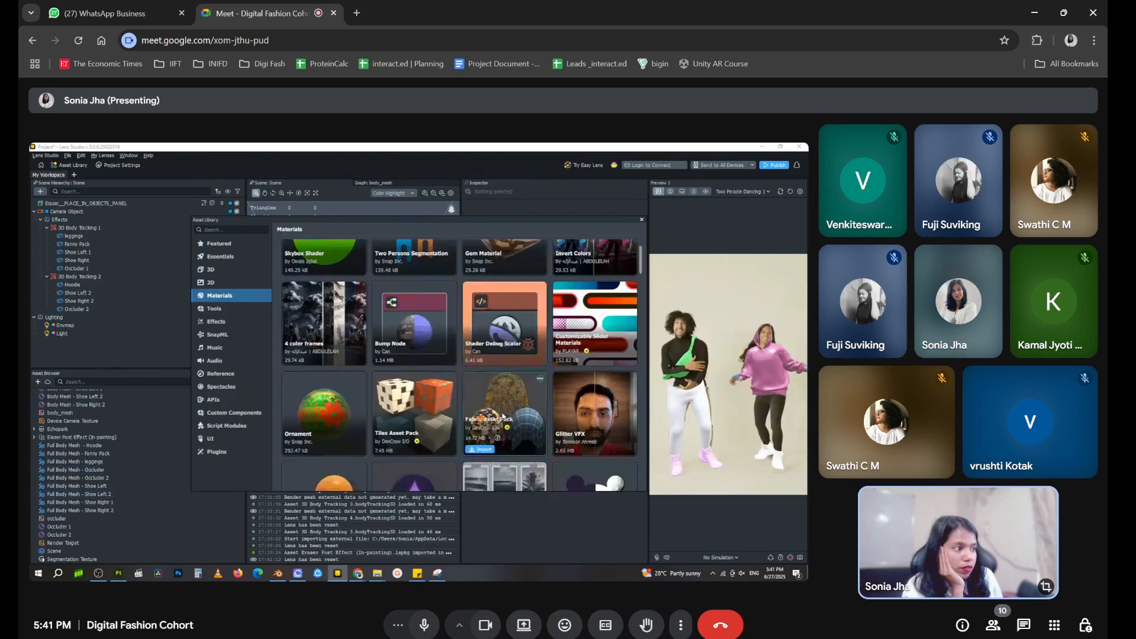
click(485, 450)
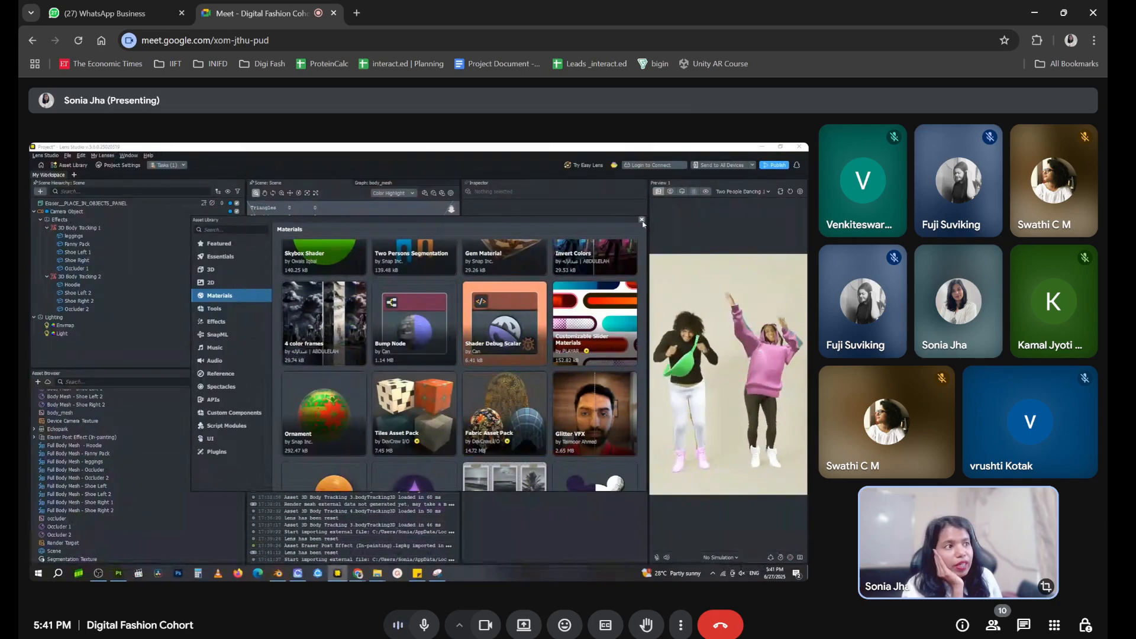
click(642, 219)
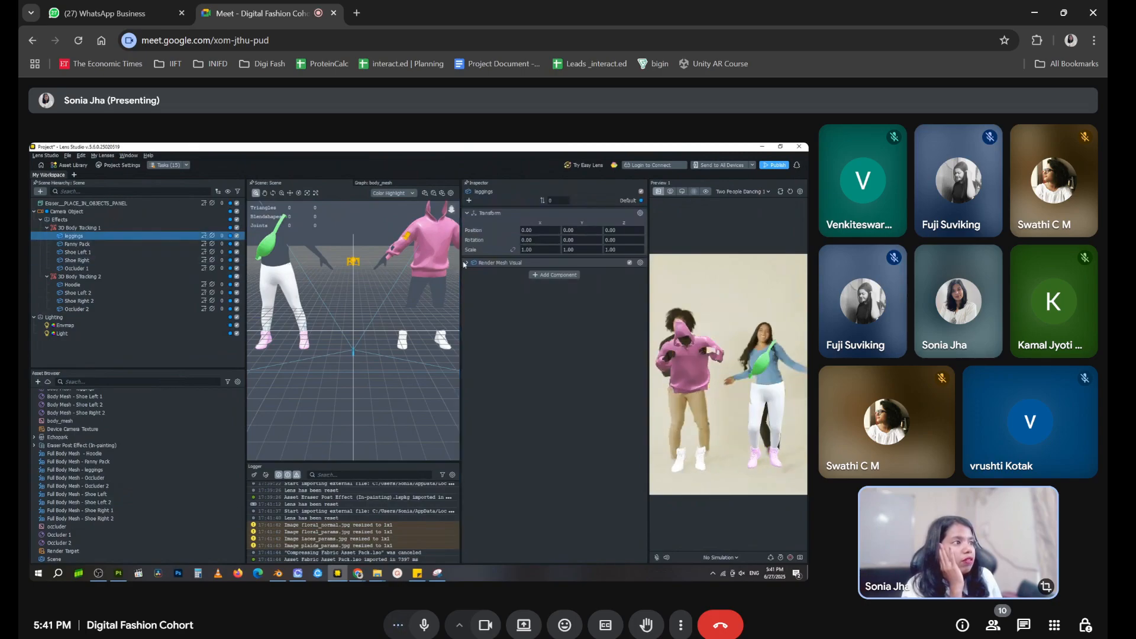
Expand the leggings' Render Mesh Visual settings and open the selection for its Material 1
click(466, 263)
click(33, 338)
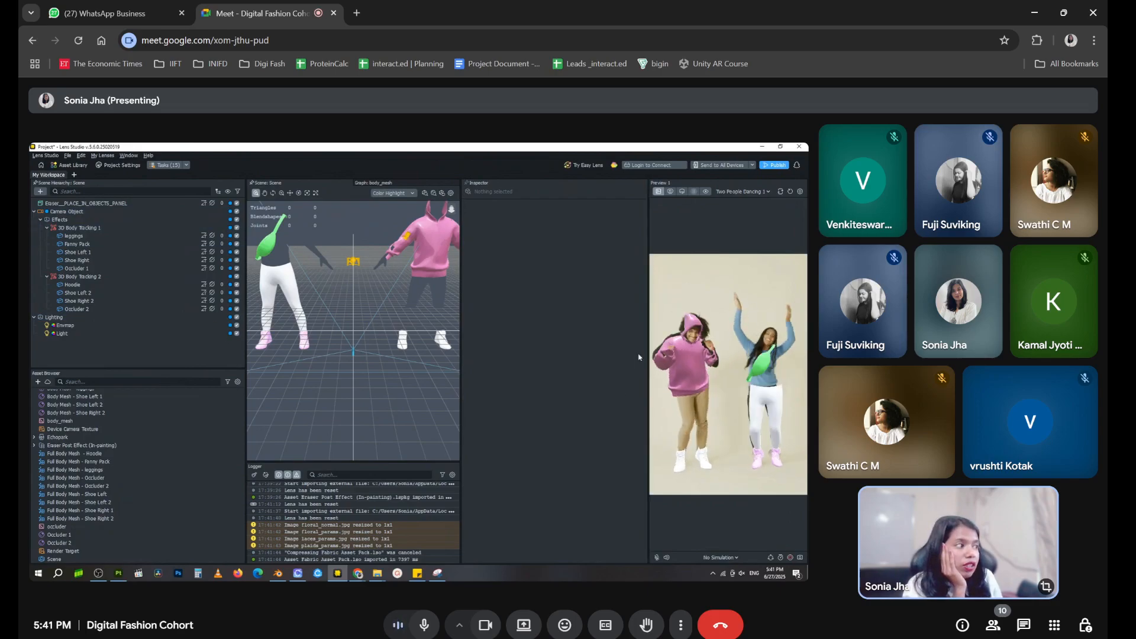
click(77, 237)
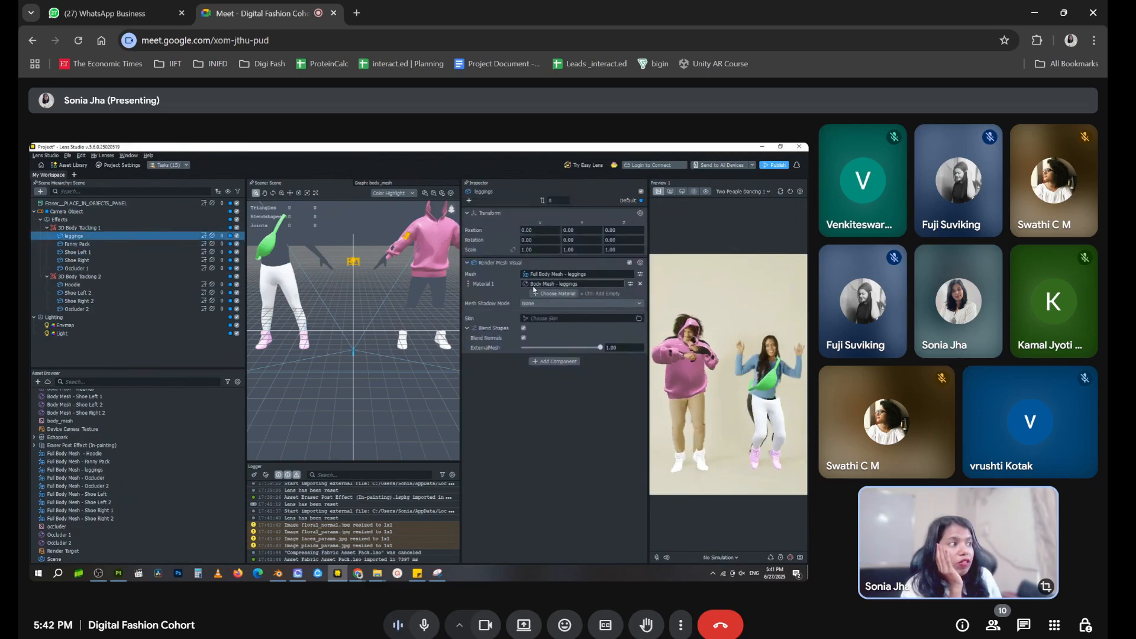
click(608, 286)
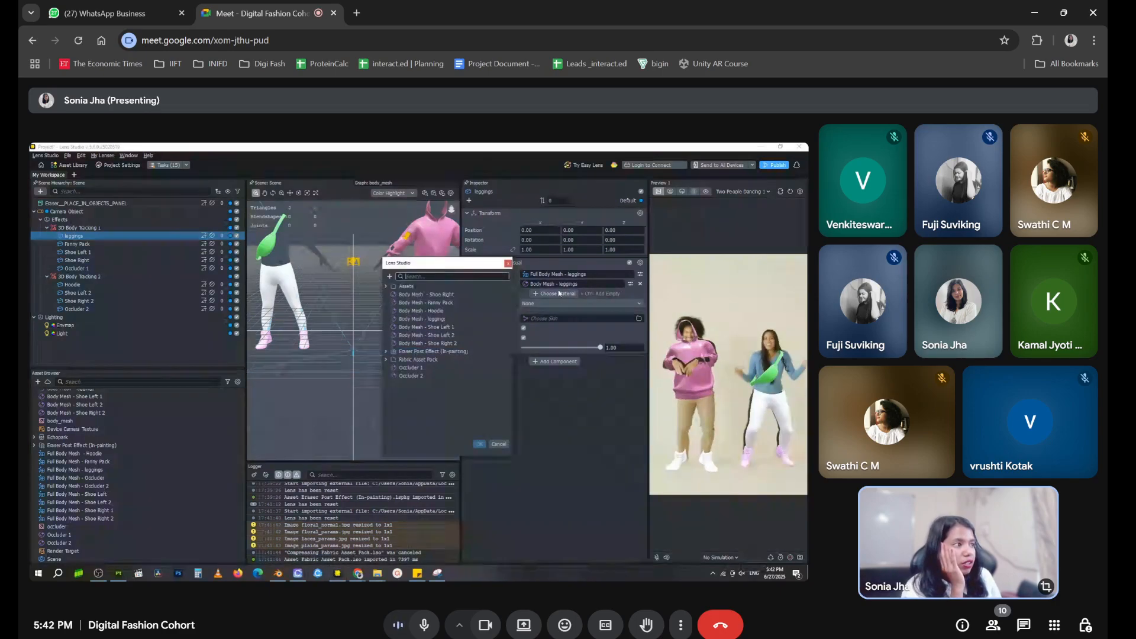